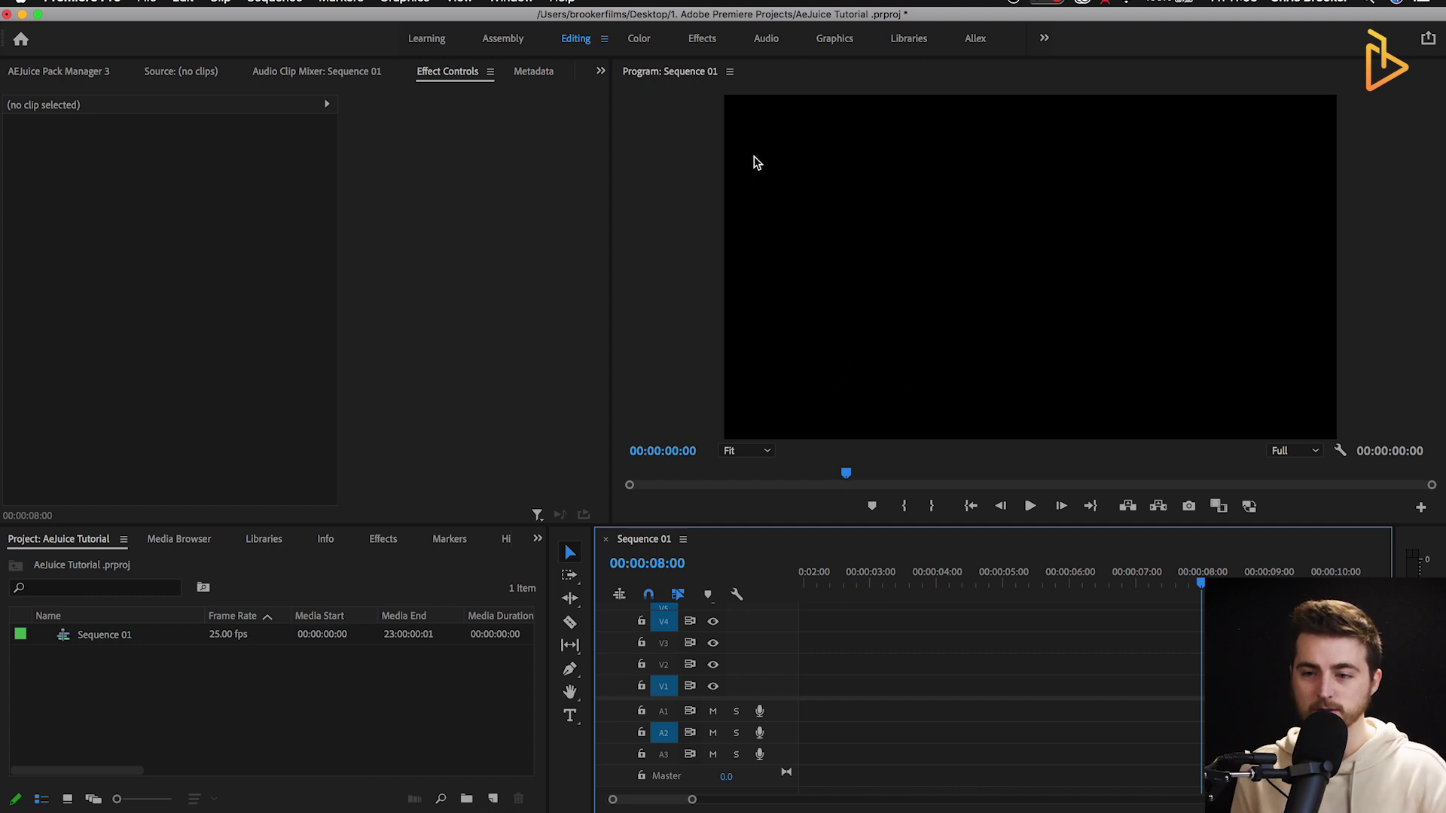
Create a Black Video item in the project with the default settings.
left_click(442, 704)
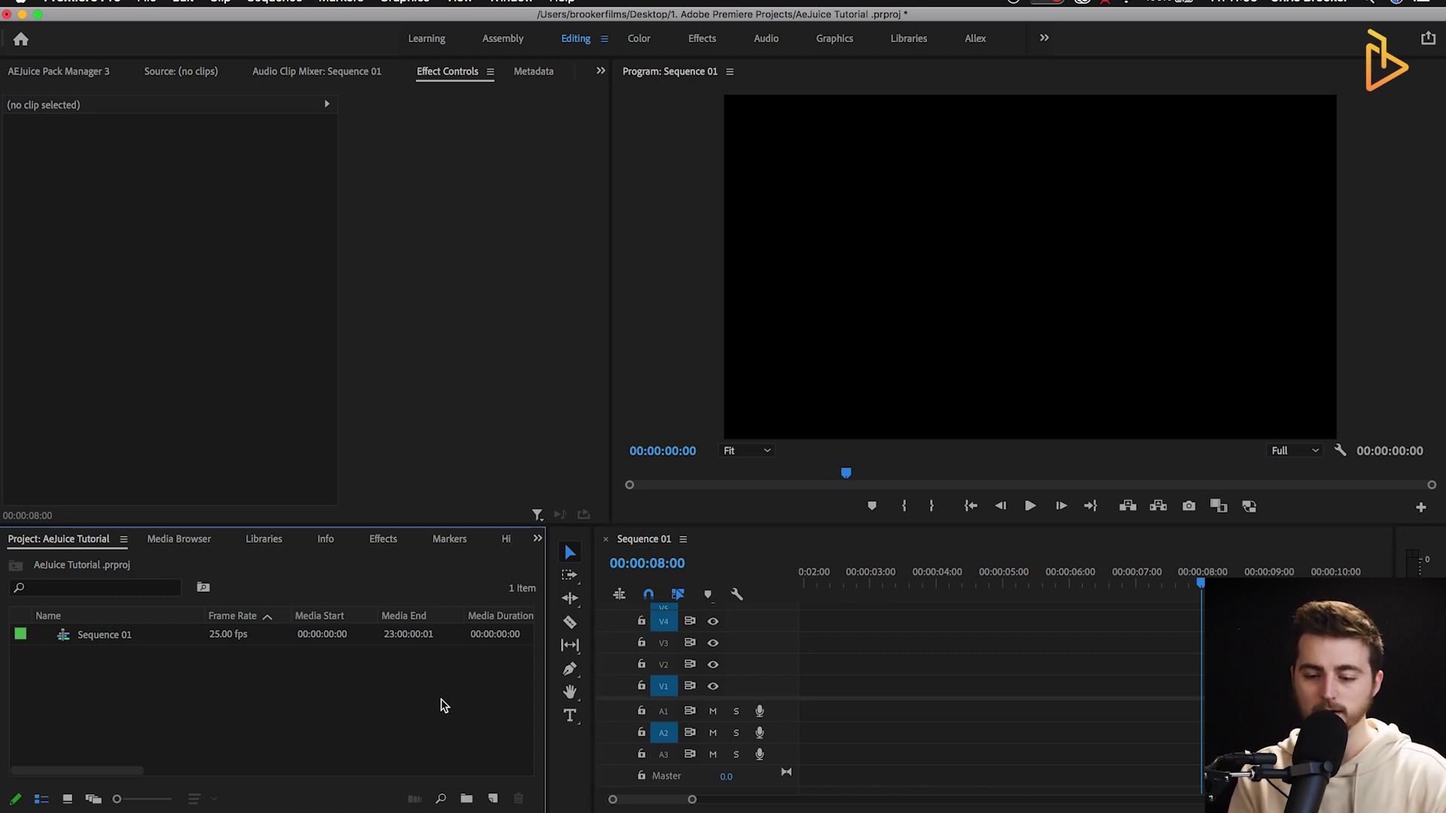
left_click(493, 799)
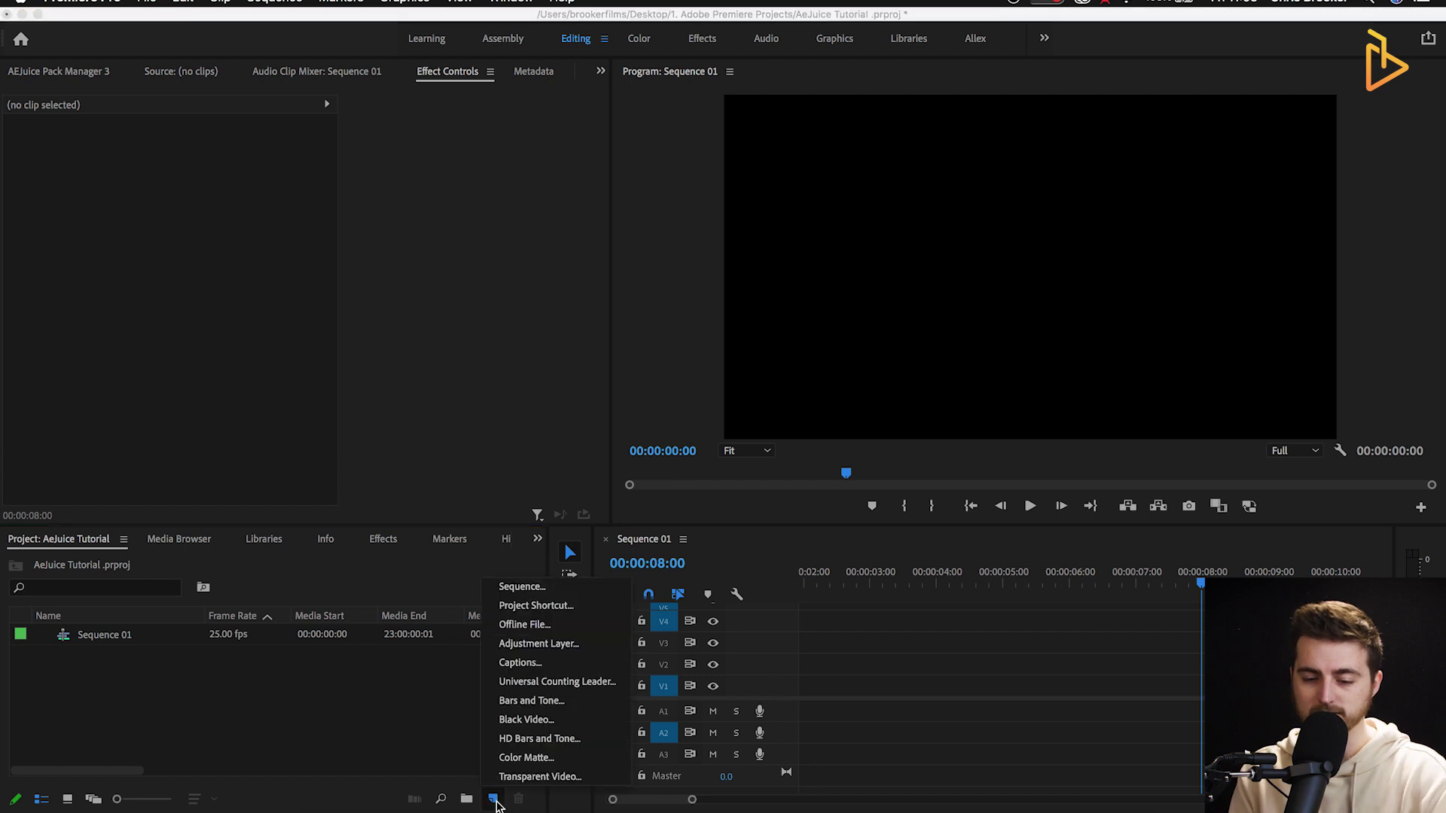
left_click(525, 720)
key("Return")
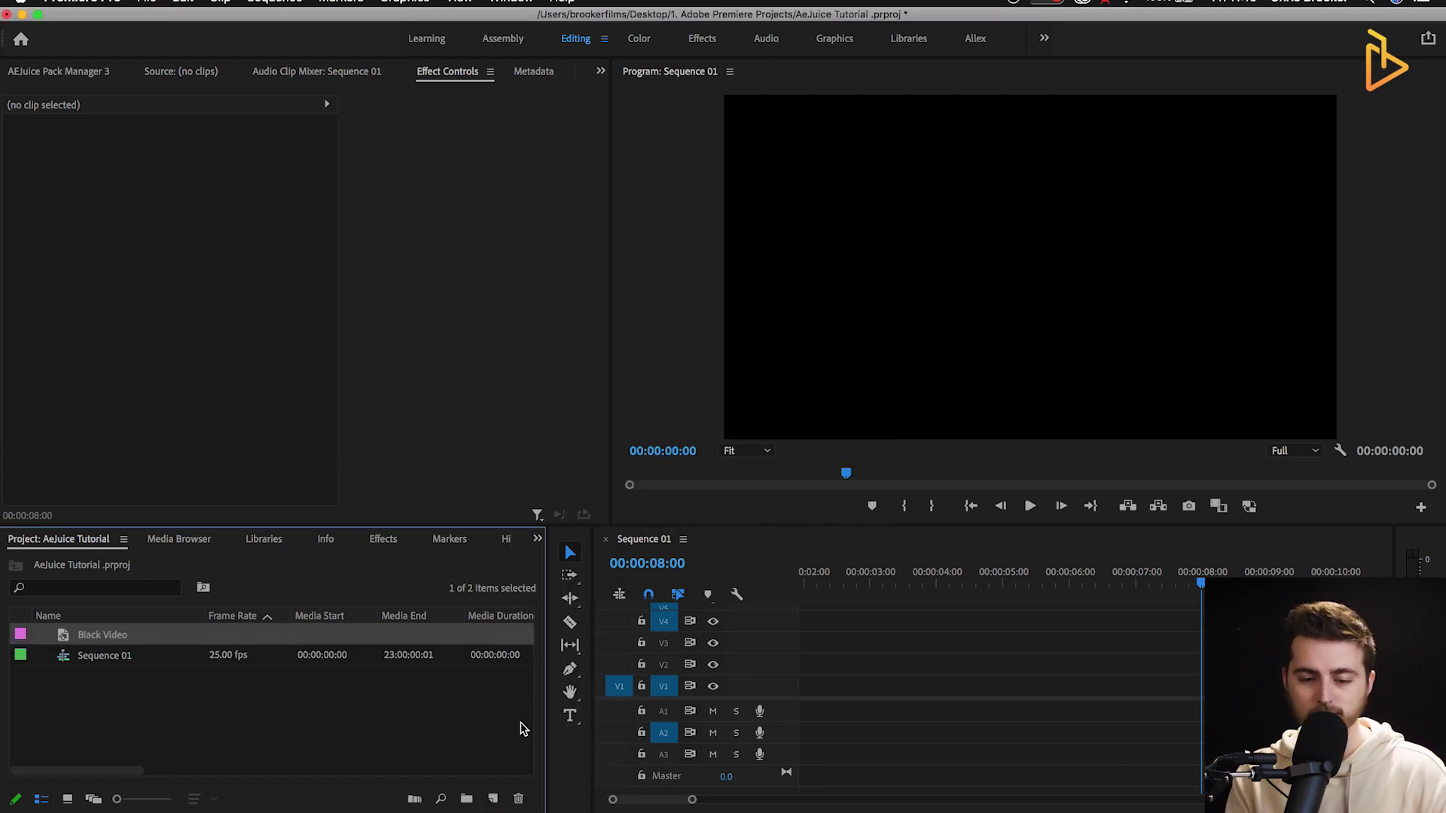
Place the Black Video clip at the start of track V1 and return the playhead to the sequence start.
left_click_drag(64, 638, 767, 694)
left_click_drag(887, 681, 802, 688)
left_click(830, 595)
left_click_drag(833, 599, 798, 595)
Find the Tint video effect and apply it to the Black Video clip on V1.
left_click(463, 713)
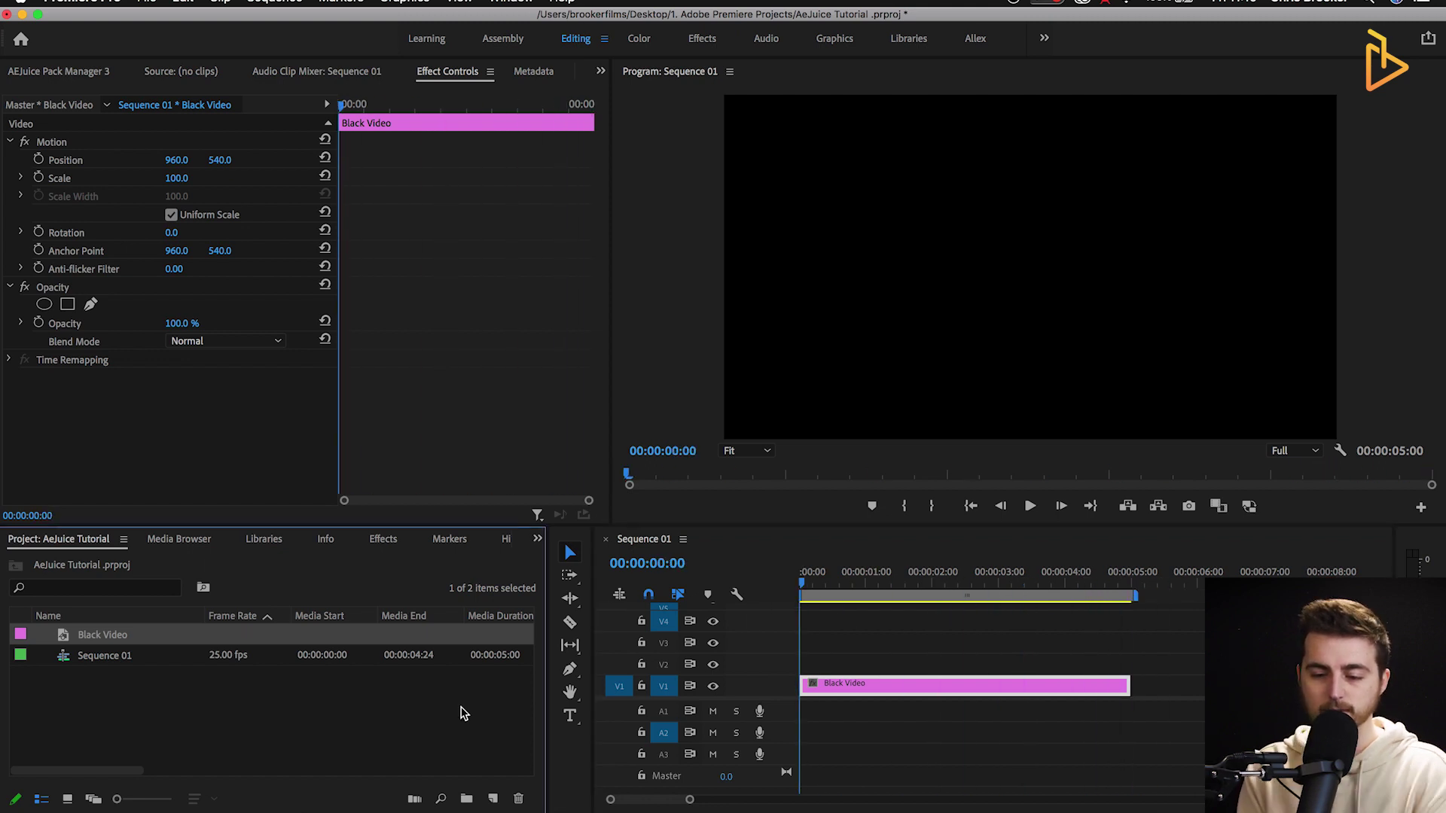
left_click(381, 544)
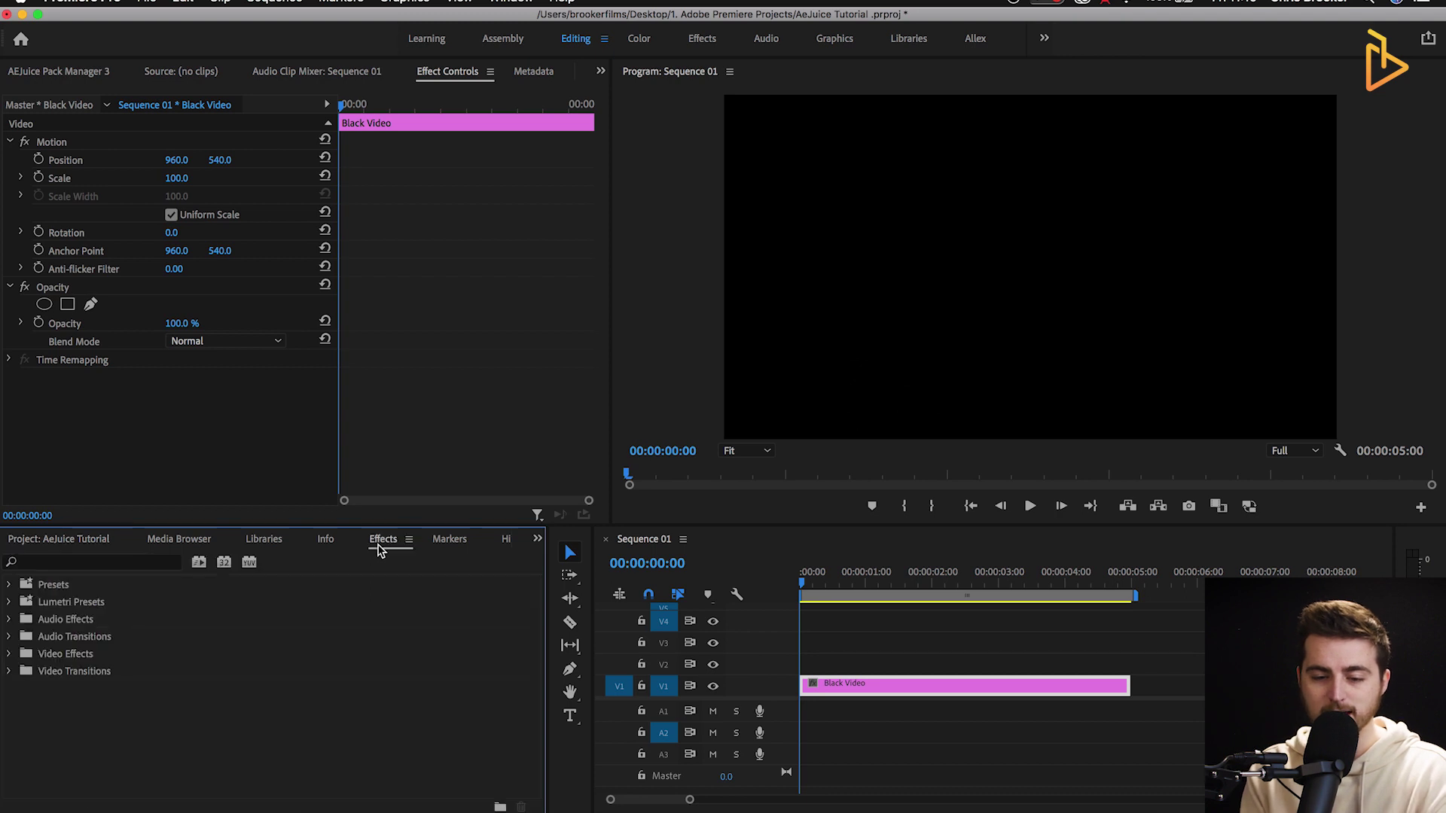
left_click(117, 562)
type("tint")
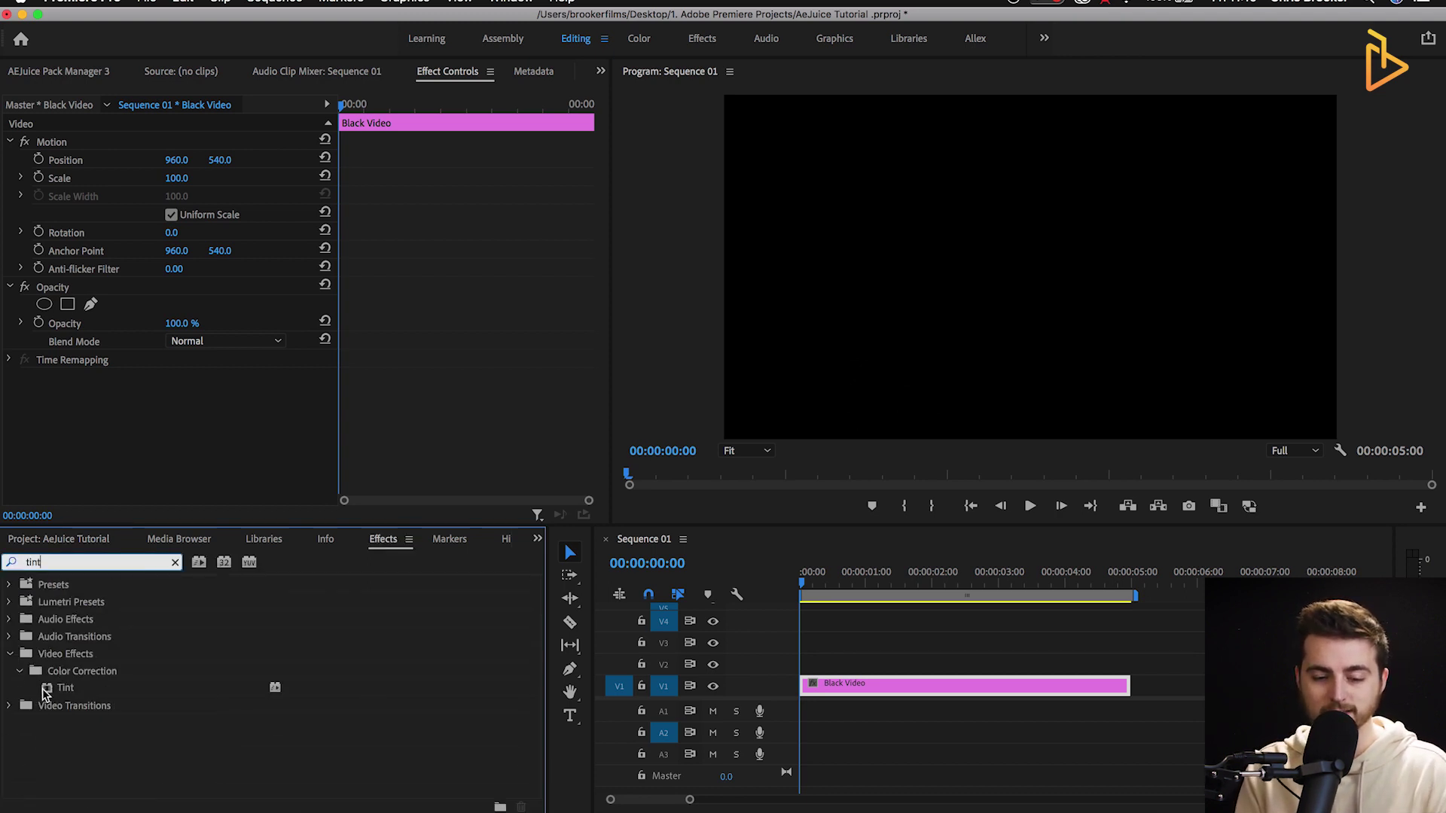
left_click_drag(53, 688, 883, 682)
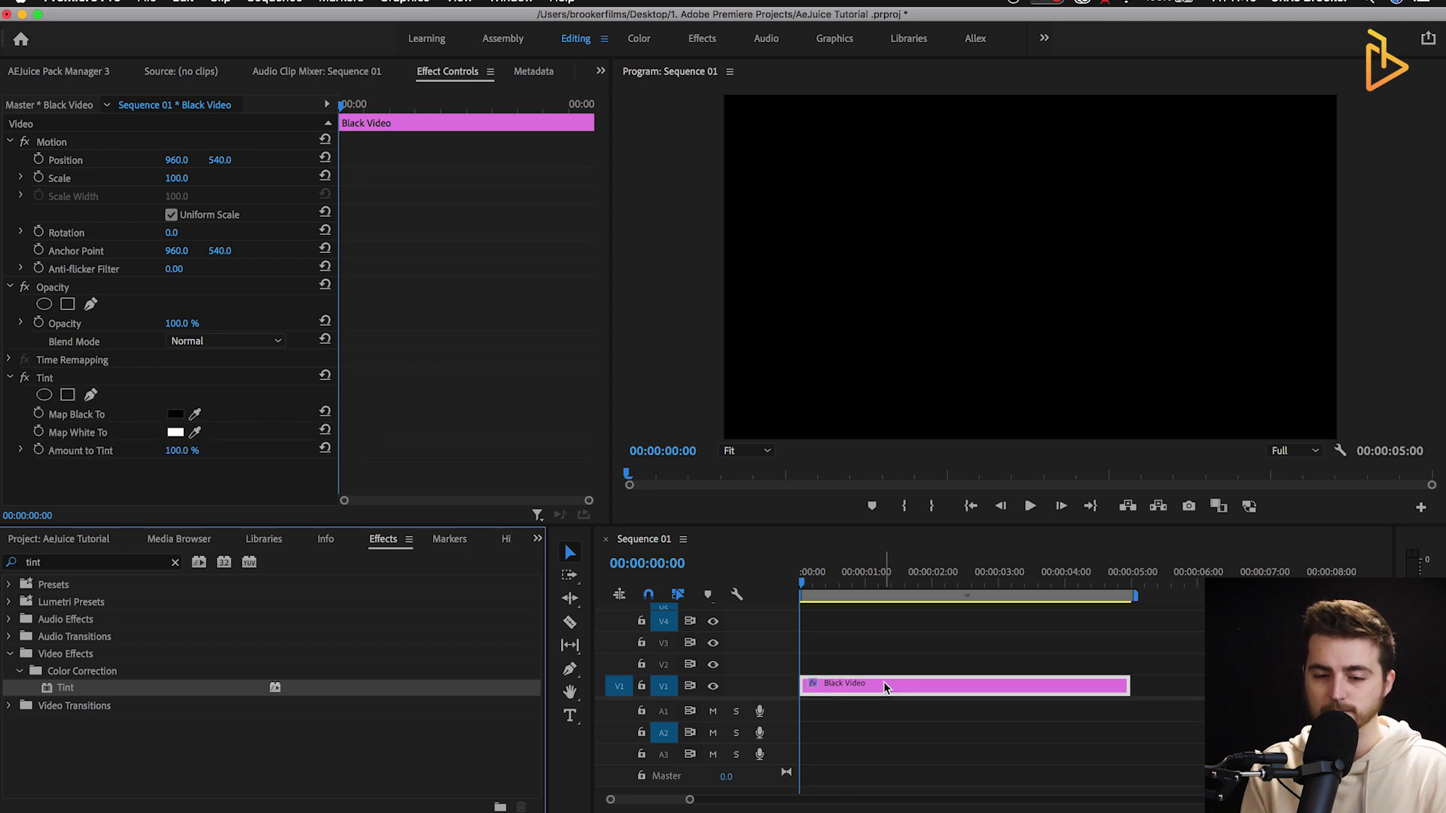
Set the Tint effect's Map Black To color to white to make a white background.
left_click(60, 377)
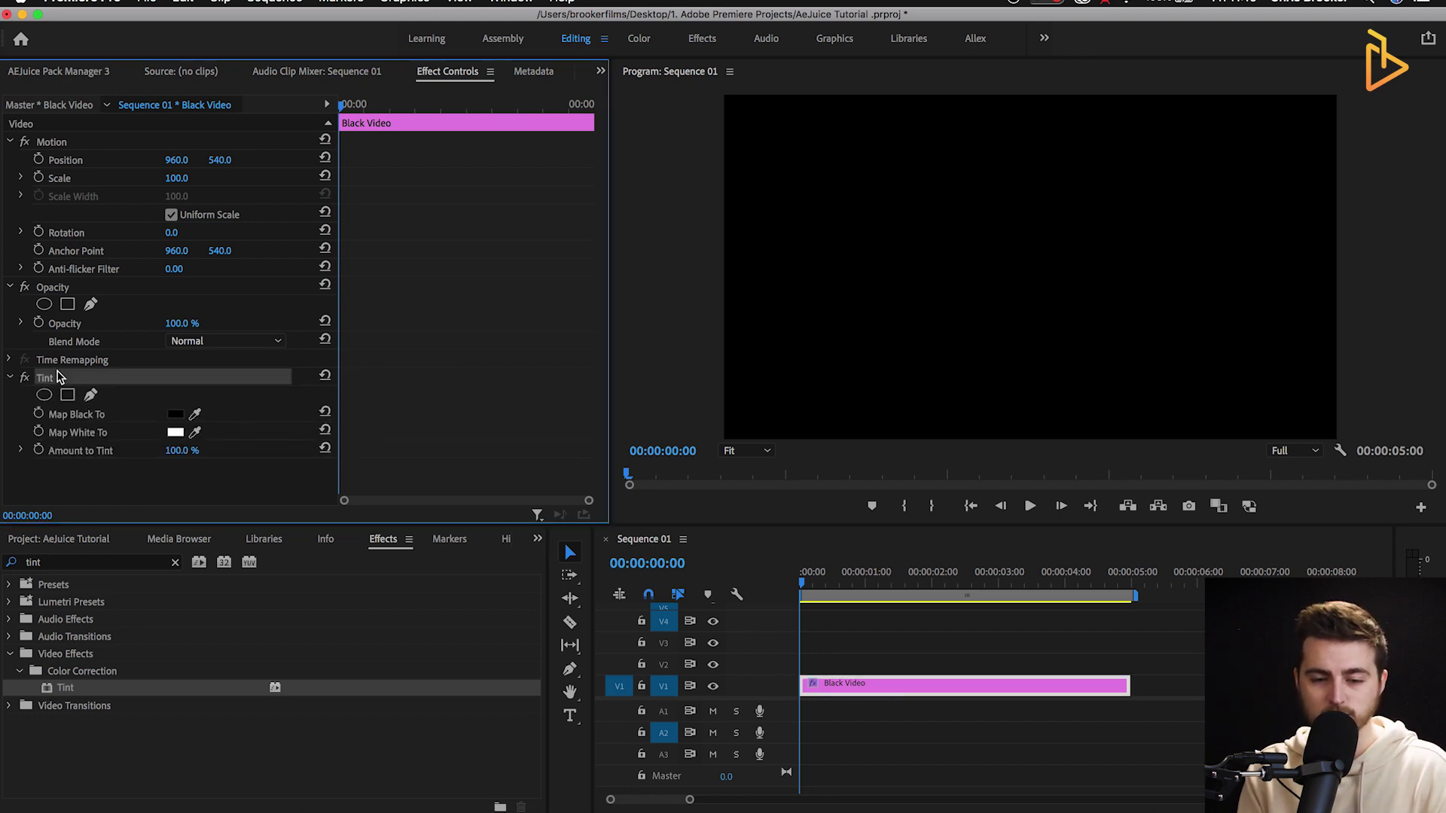
left_click(89, 419)
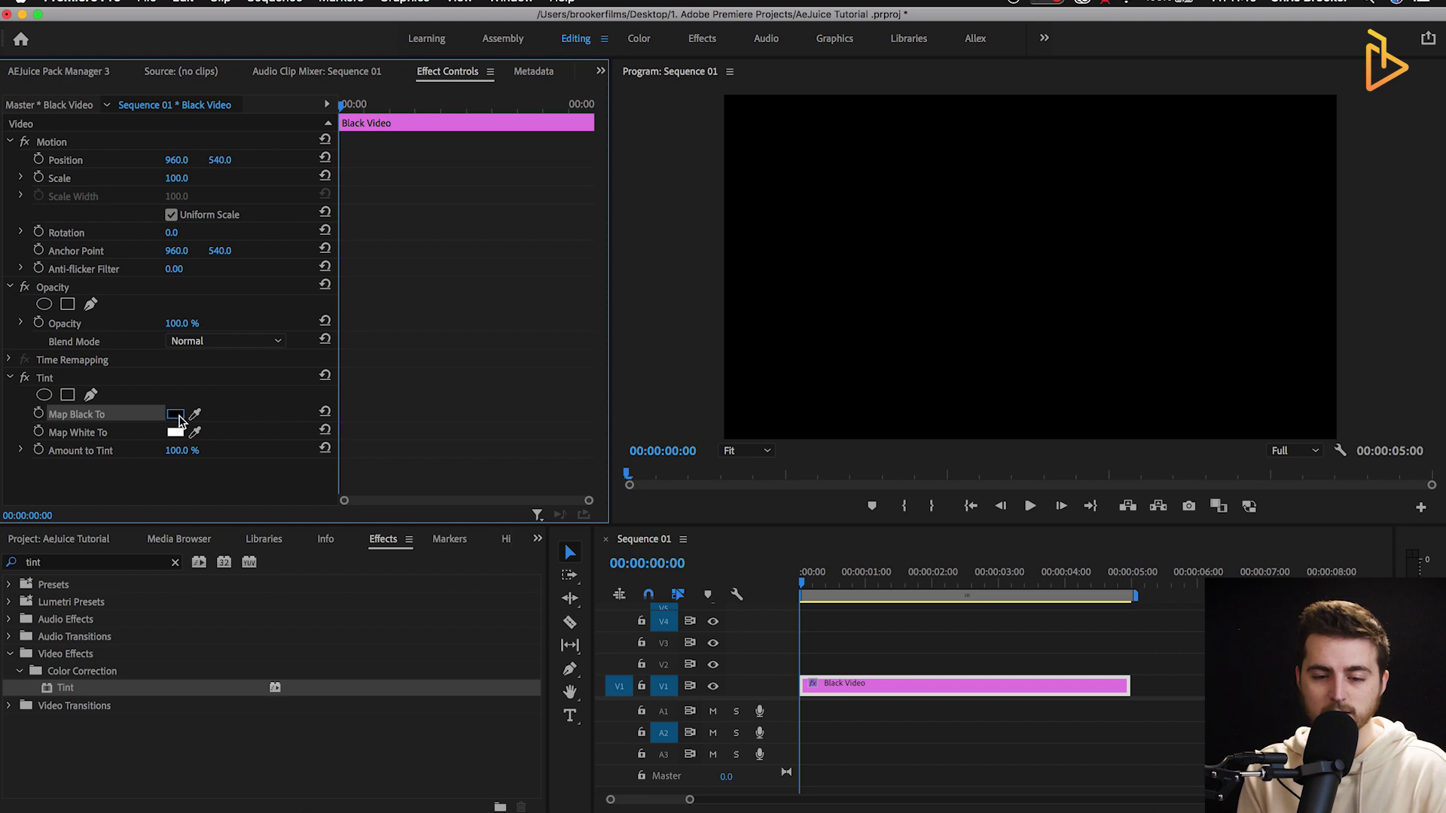
left_click(175, 415)
left_click_drag(194, 413, 113, 524)
left_click(522, 285)
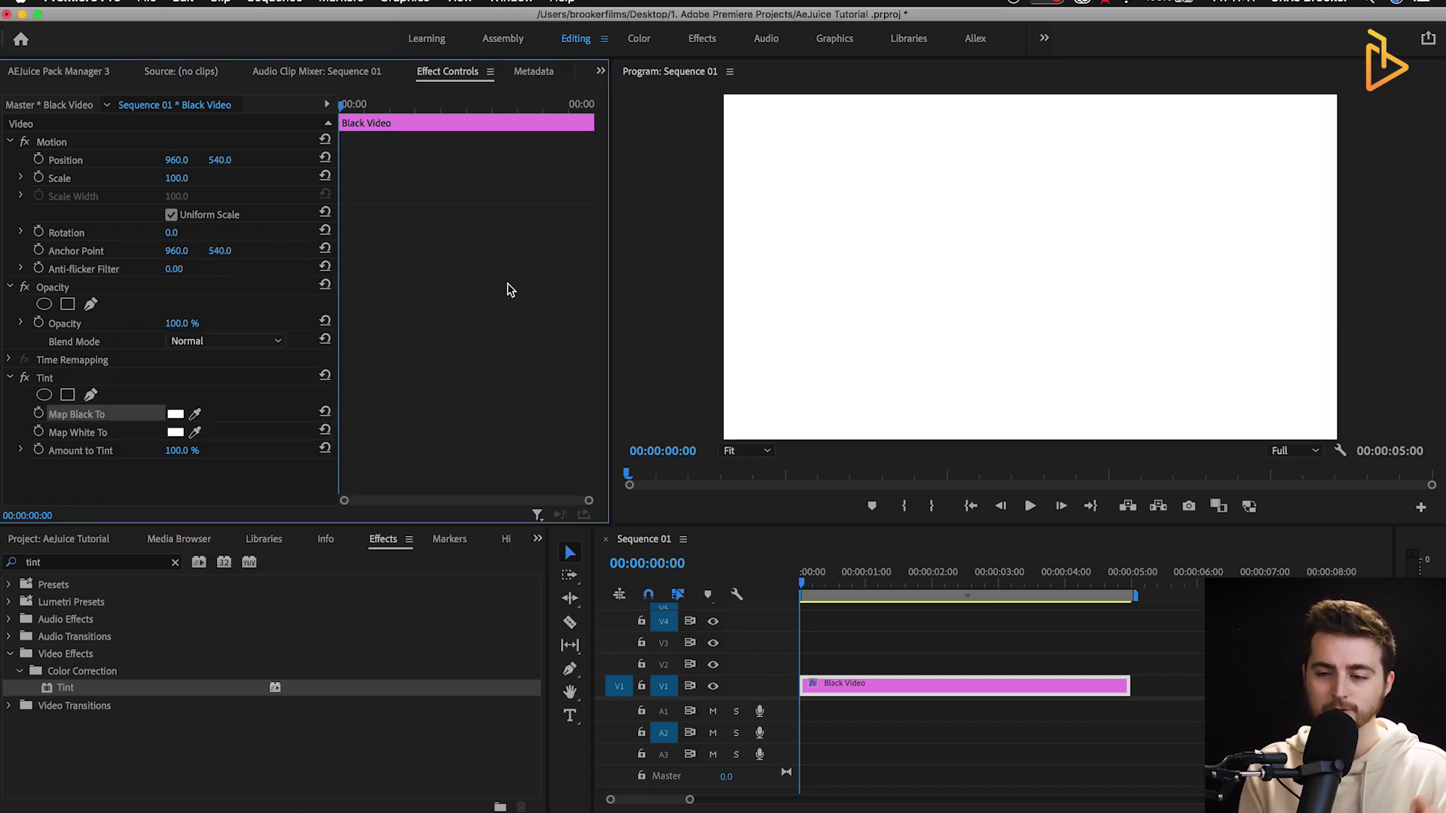
Lock track V1 and create a new legacy title named Title 01 at 1920 x 1080.
left_click(642, 687)
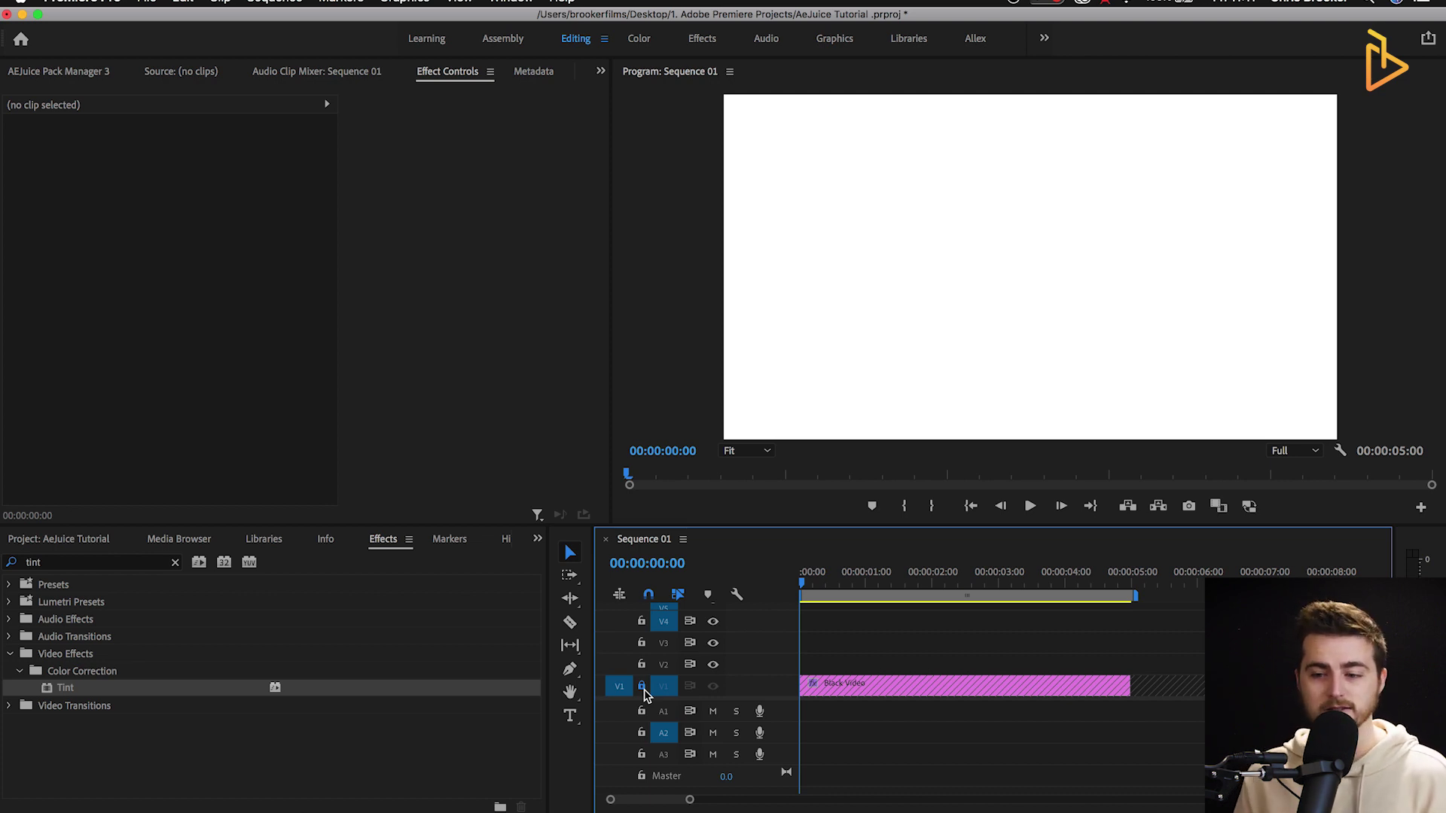
left_click(148, 2)
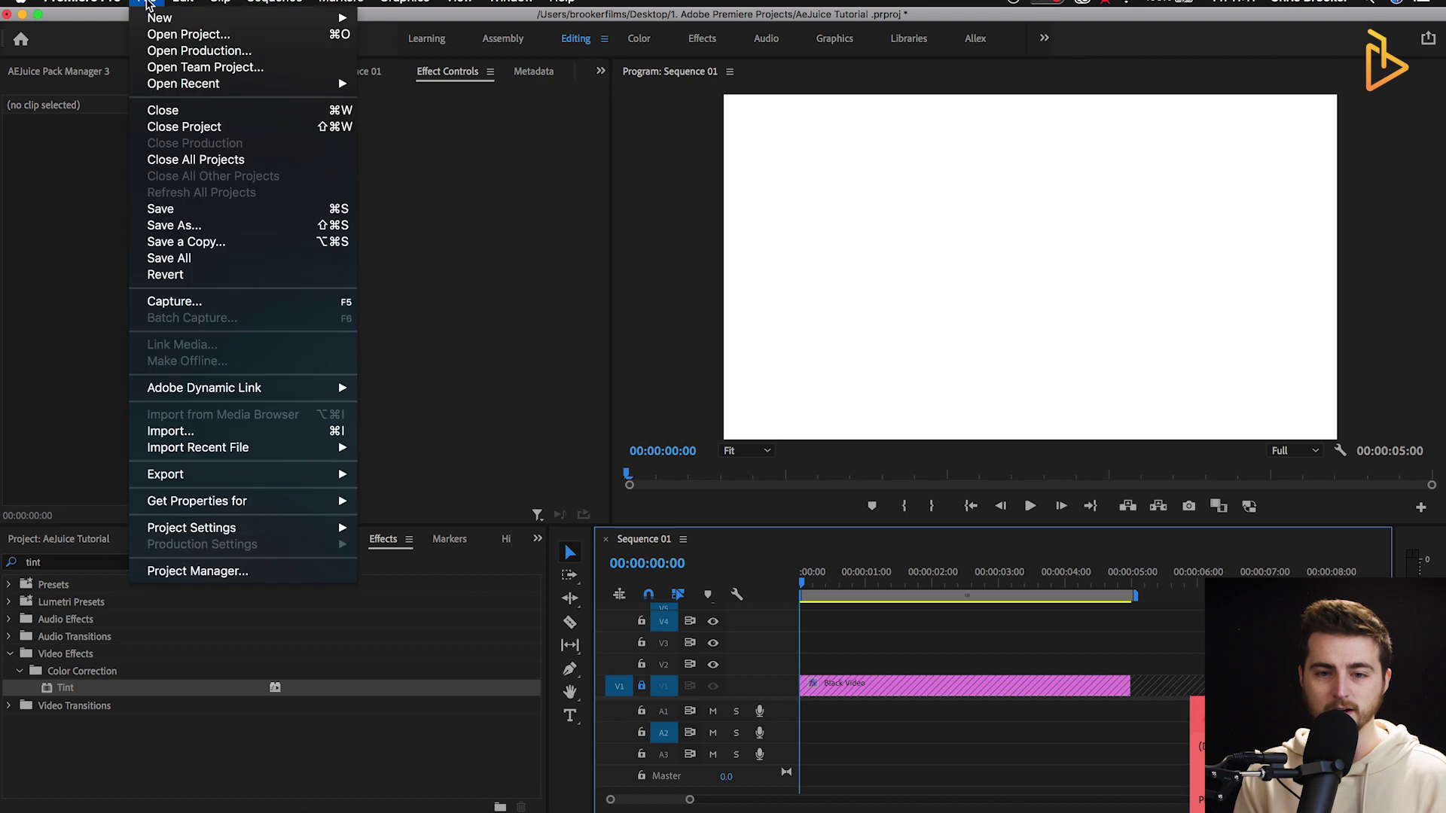
mouse_move(156, 21)
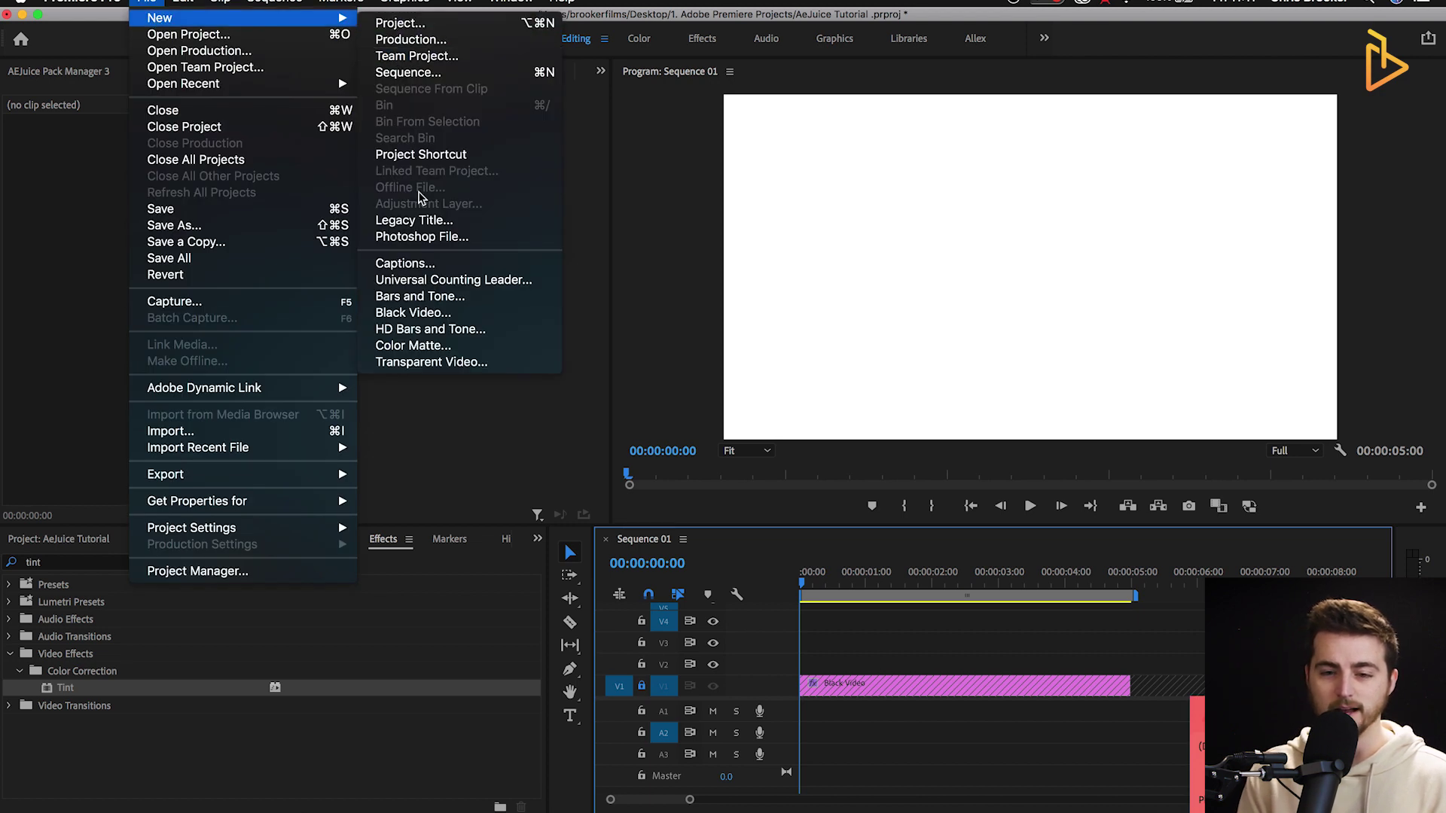
left_click(415, 220)
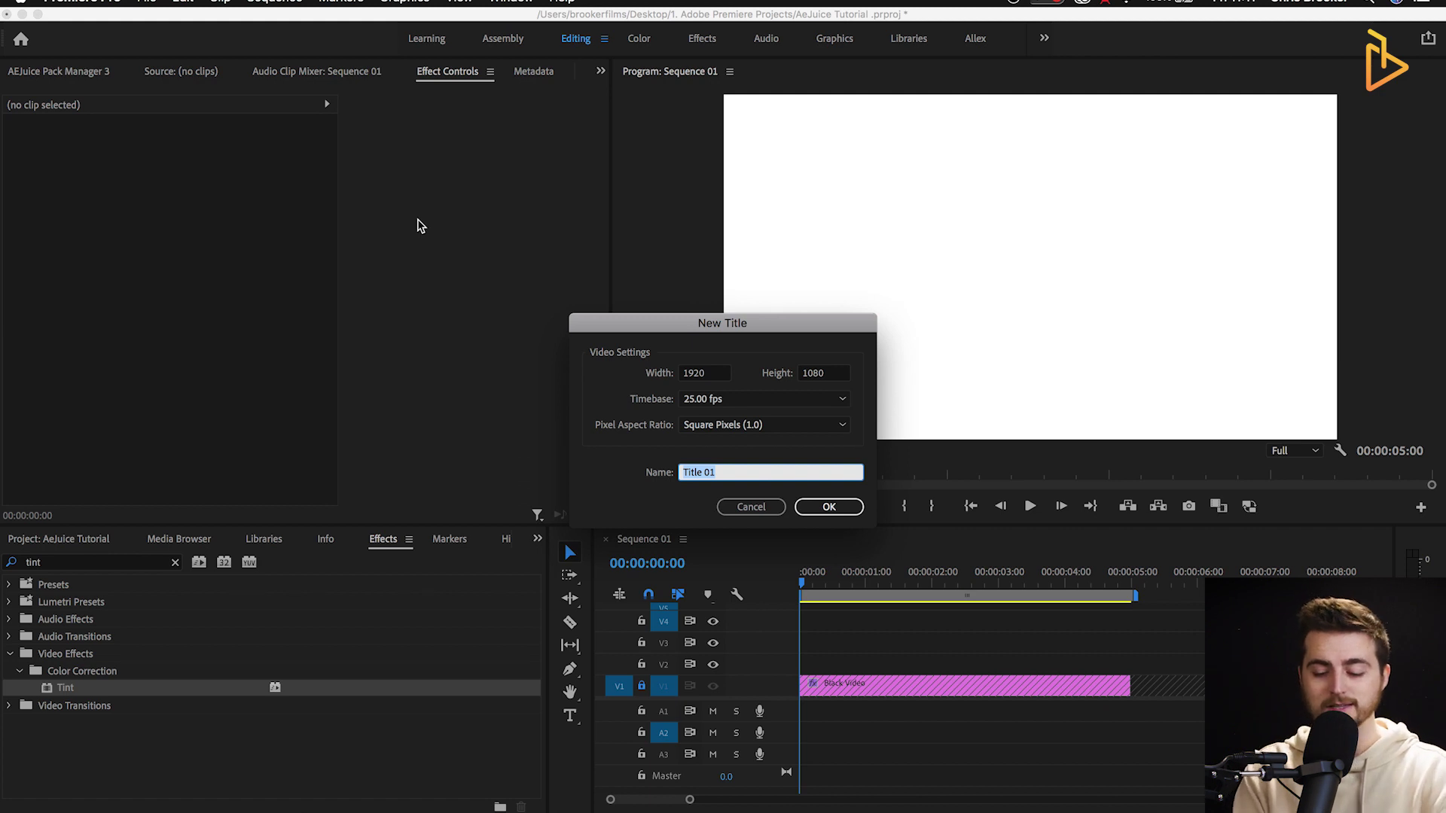
key("Return")
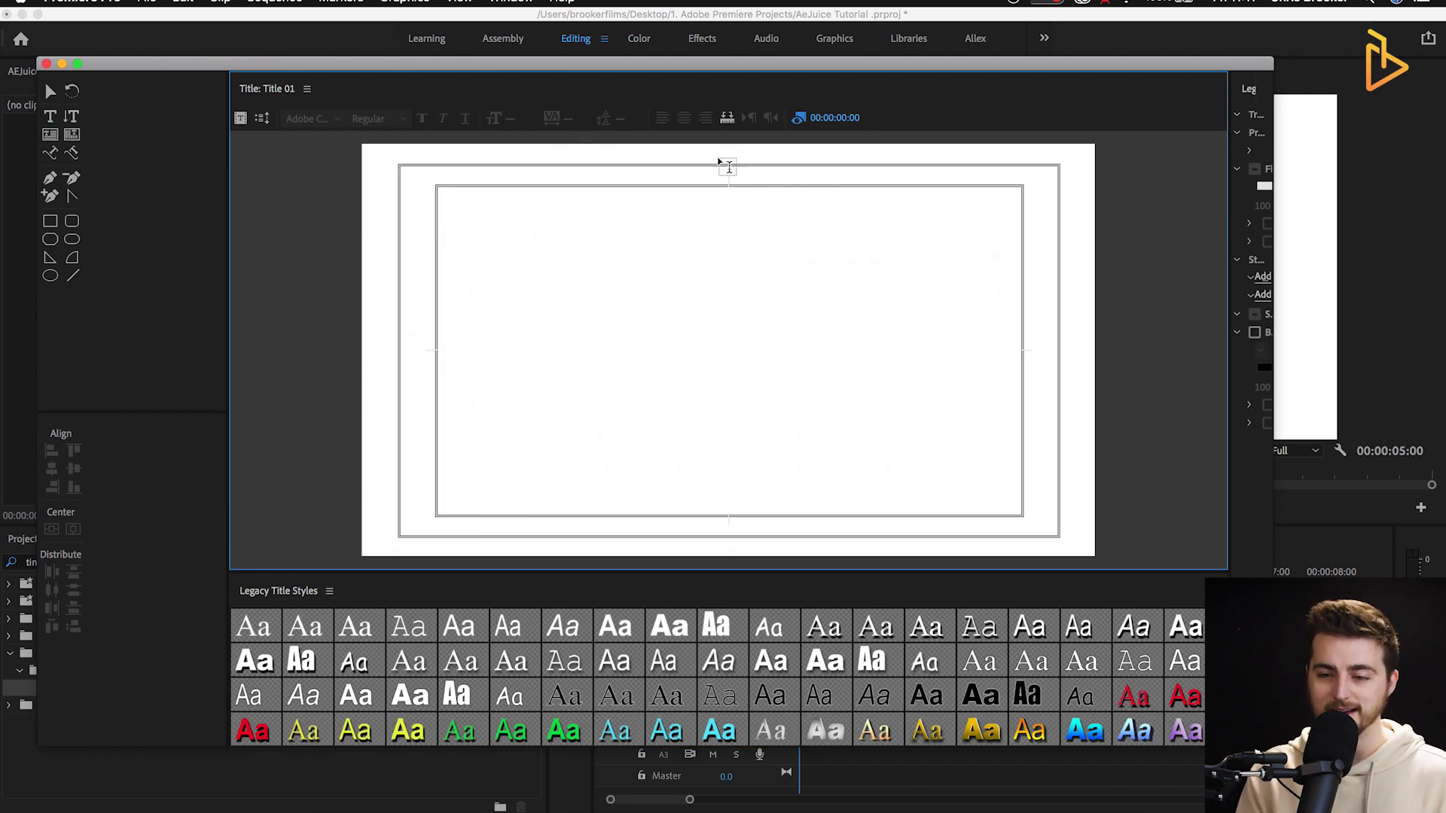
Add the text "Typewriter Effect in Premiere" to the title canvas.
left_click(464, 297)
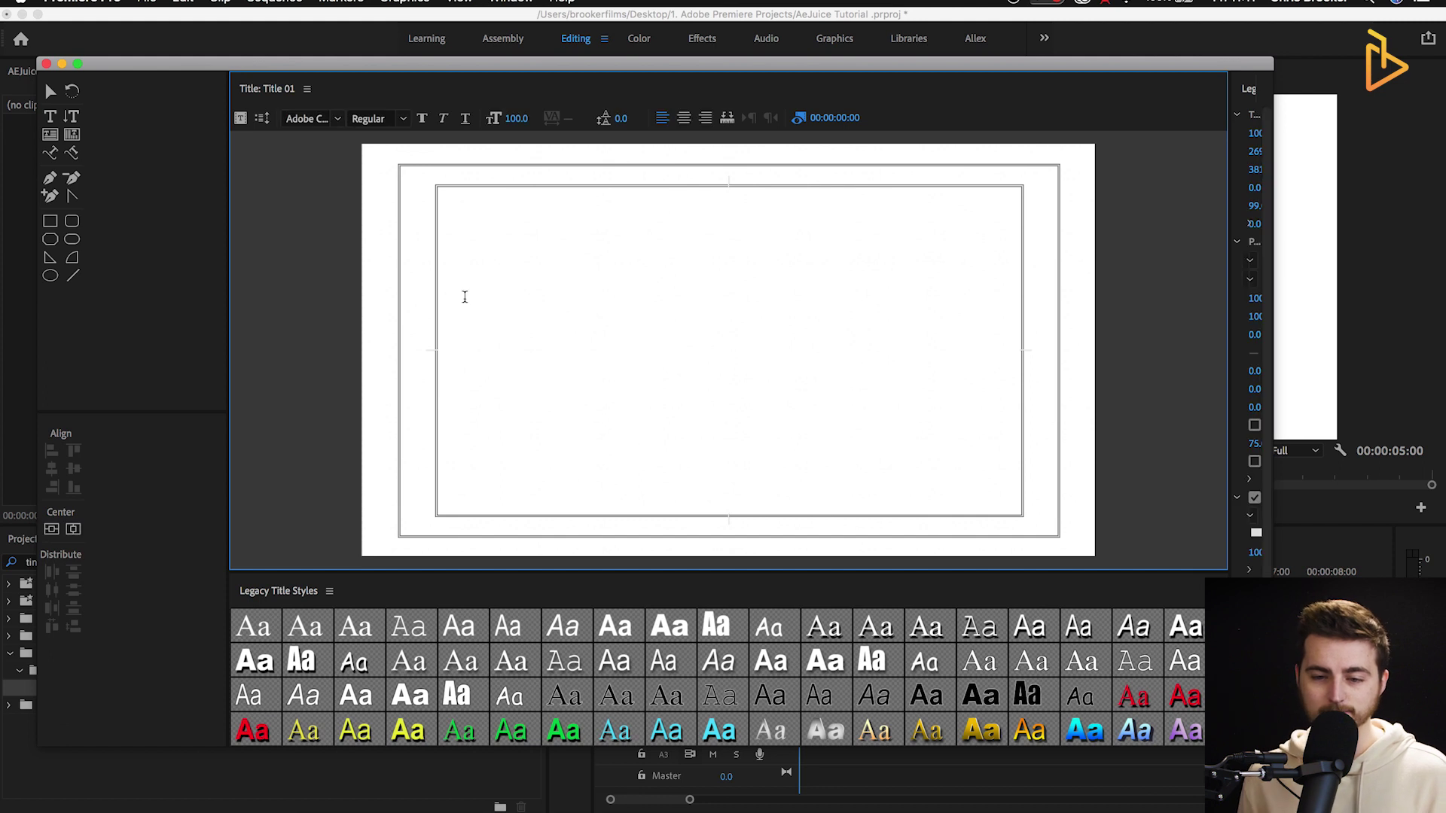
type("Tyoe")
key("BackSpace")
key("BackSpace")
type("peq")
key("BackSpace")
type("writer Effect")
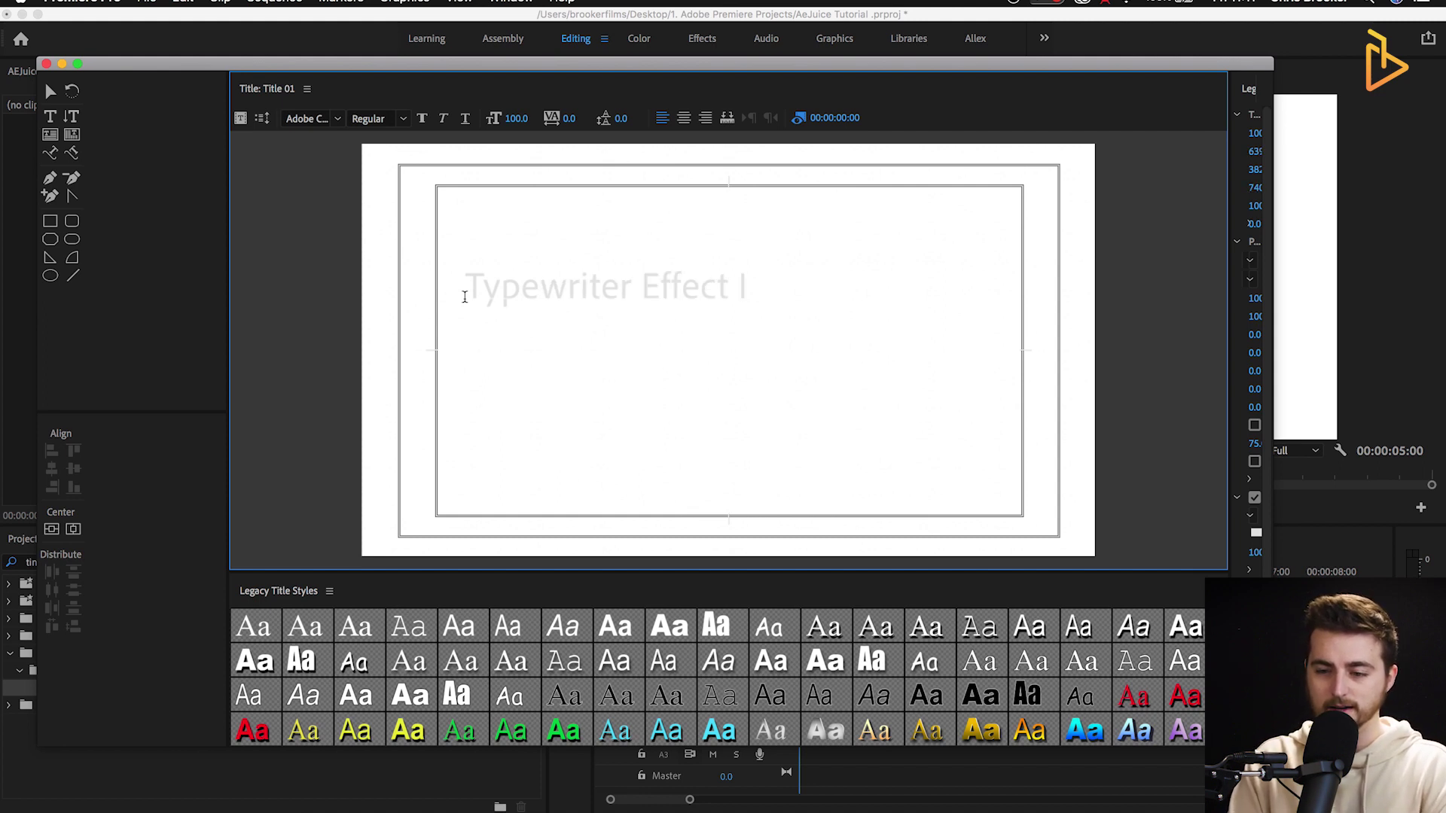
type(" in Premiere")
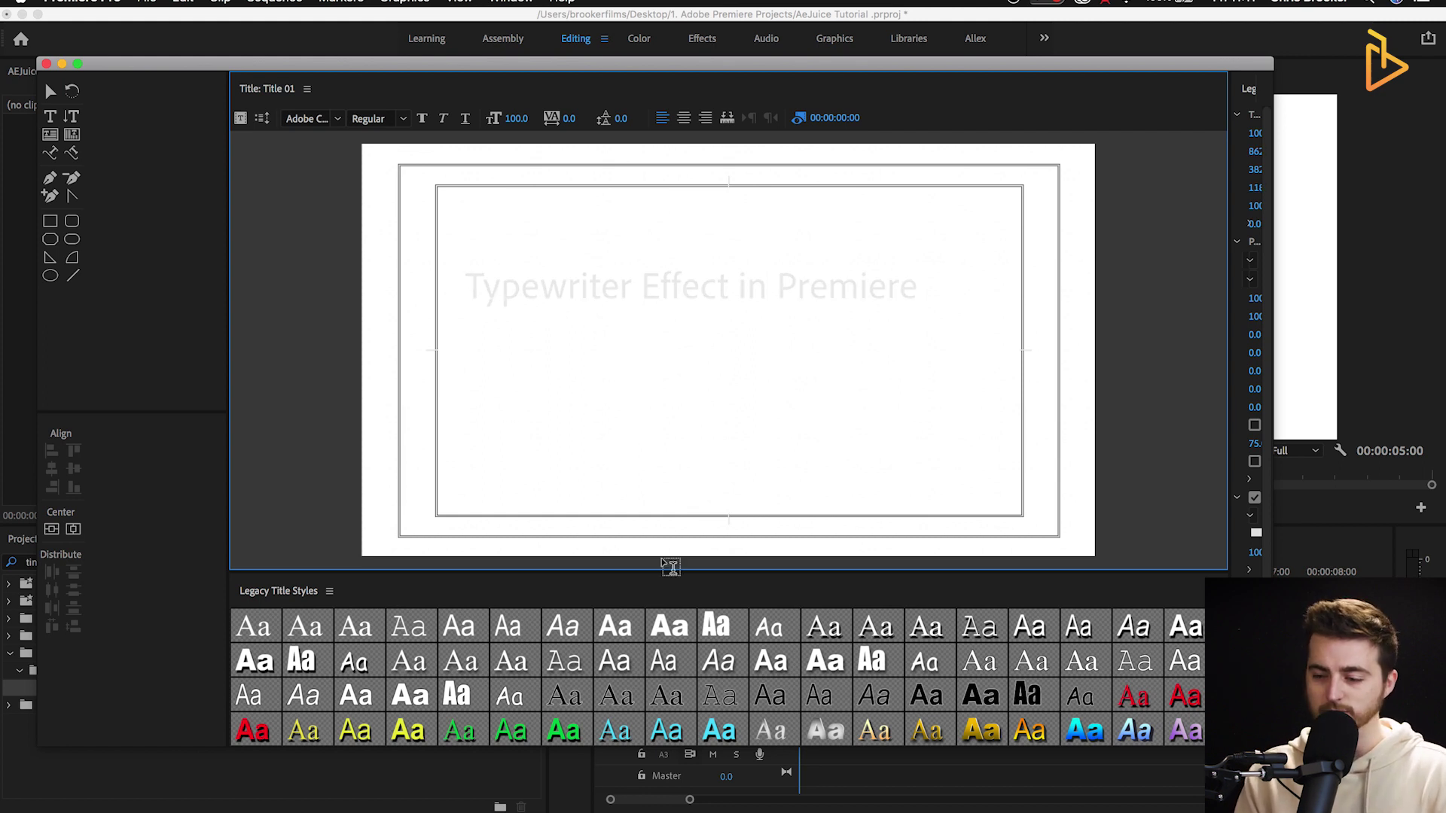
Widen the title properties area and change the text's fill color to black.
left_click_drag(1231, 503, 1074, 504)
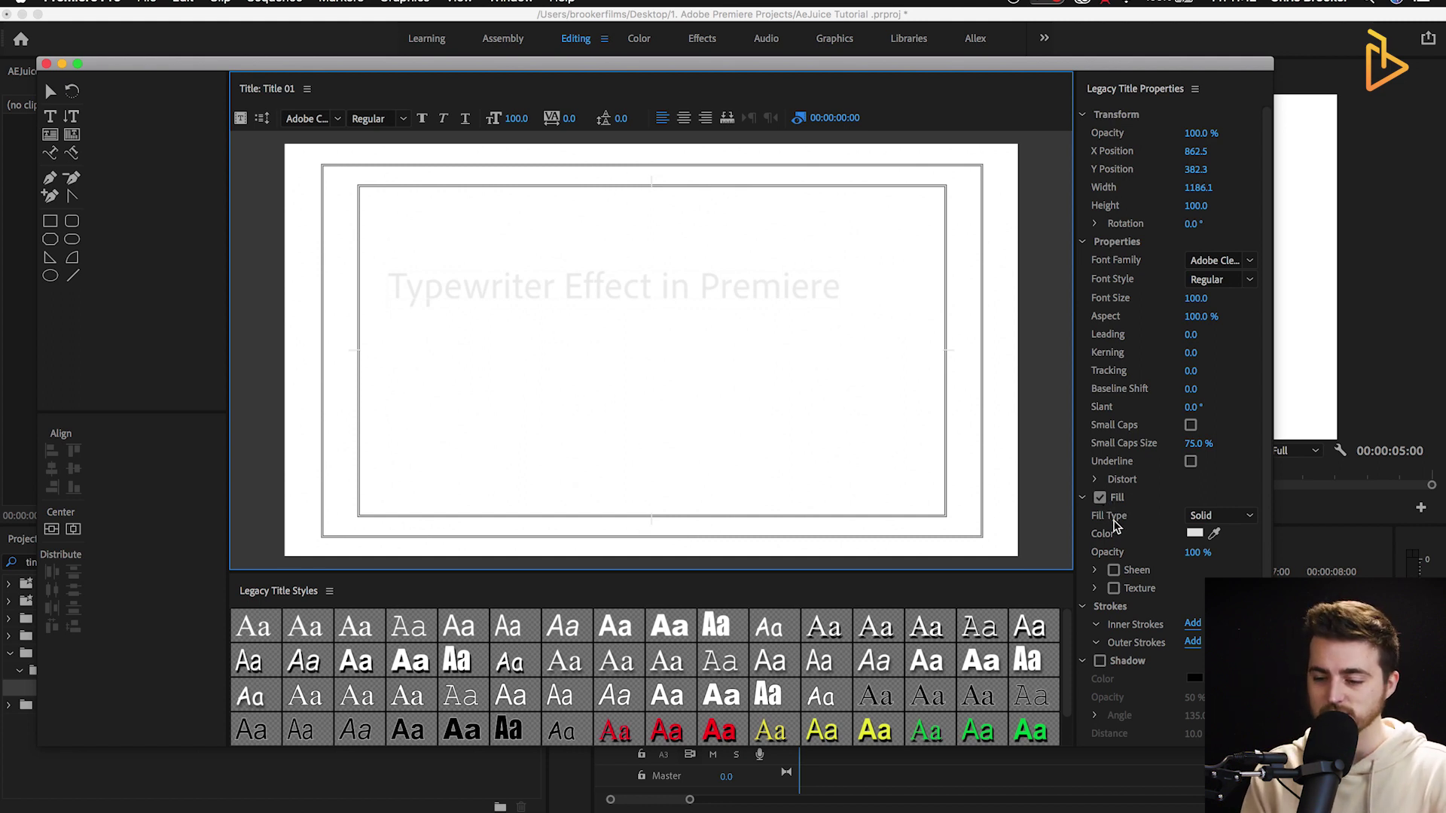
left_click(1195, 533)
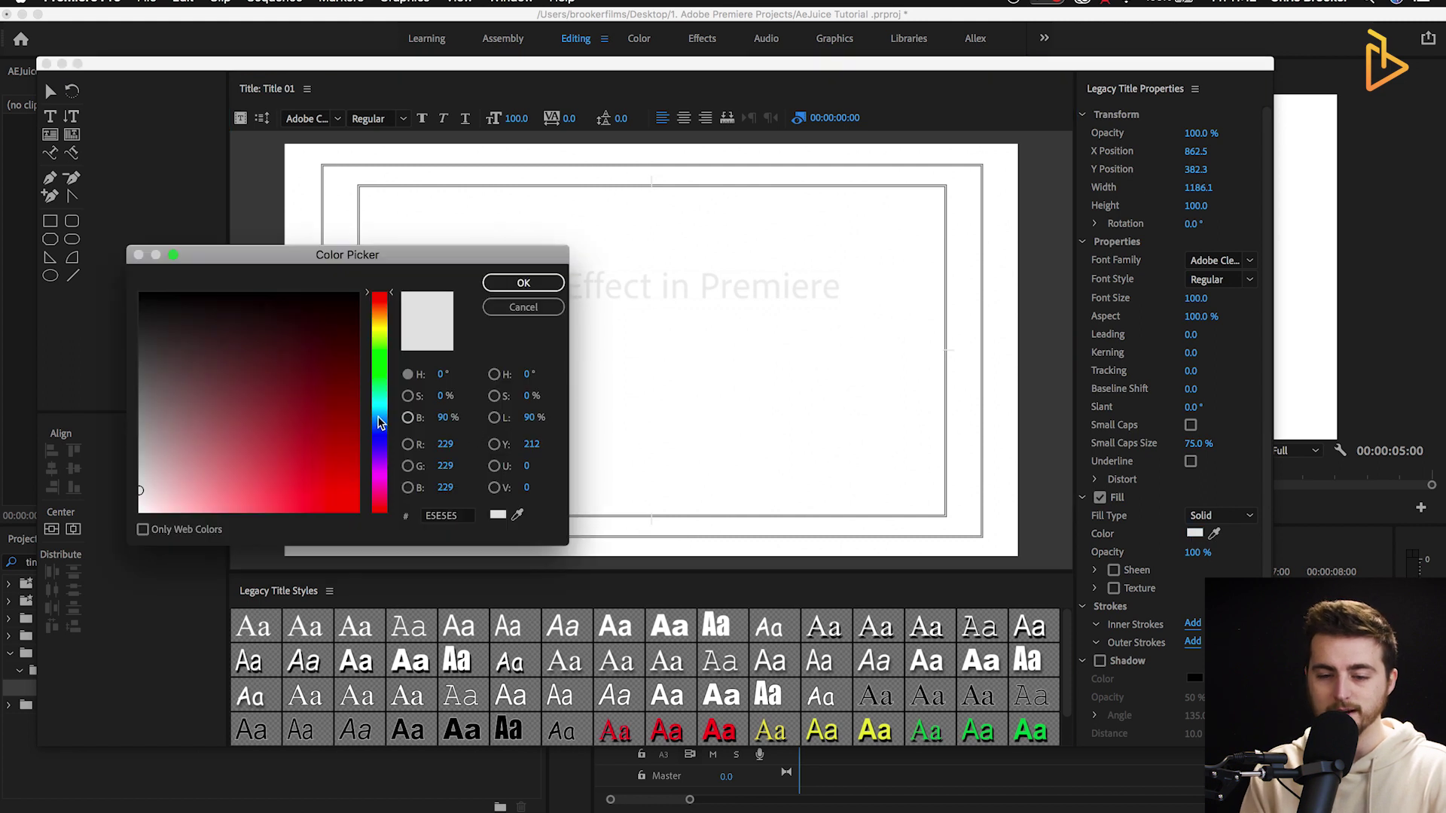
left_click(353, 312)
left_click(523, 283)
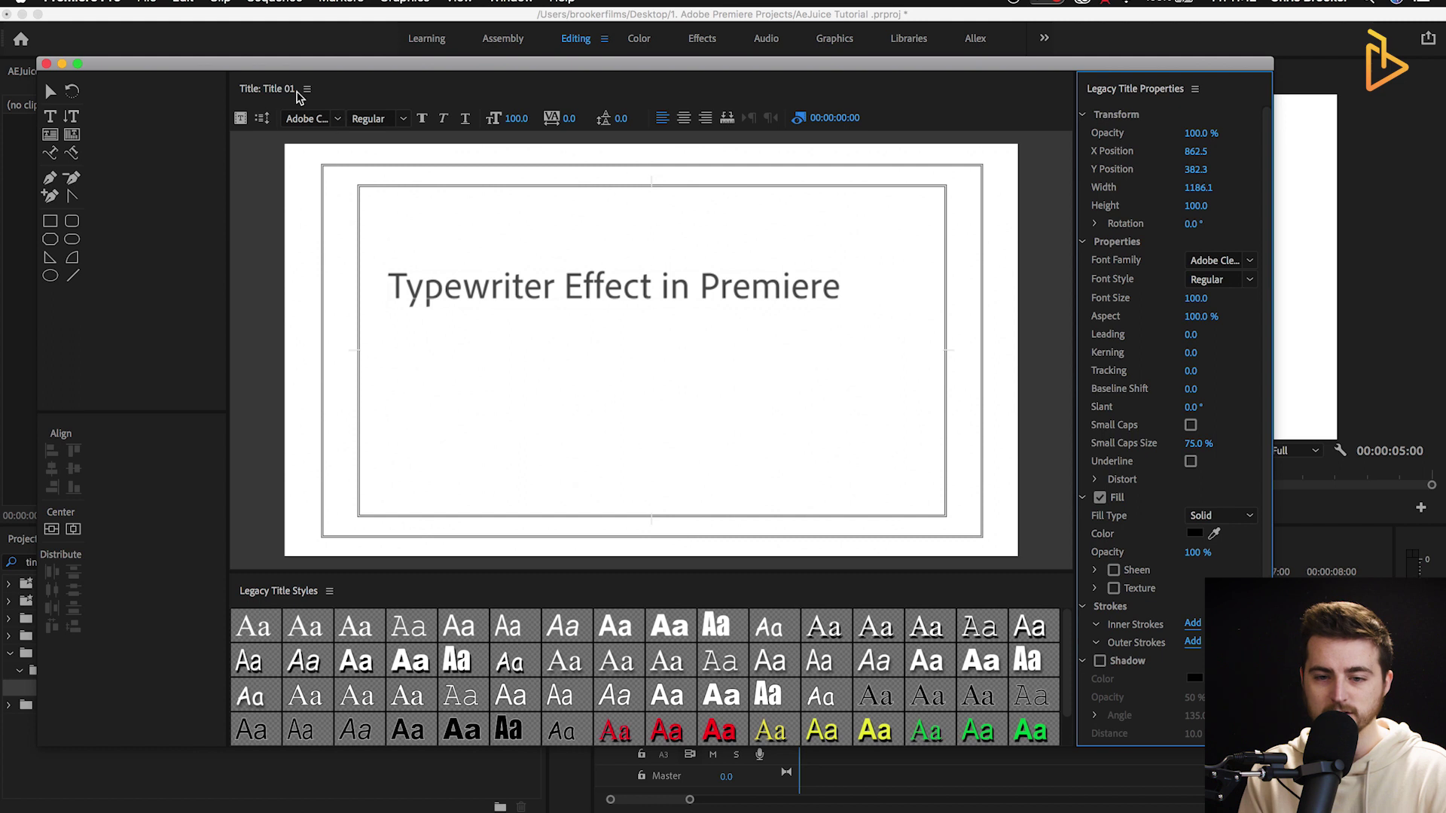
Change the title text's font family to Courier New.
left_click(336, 120)
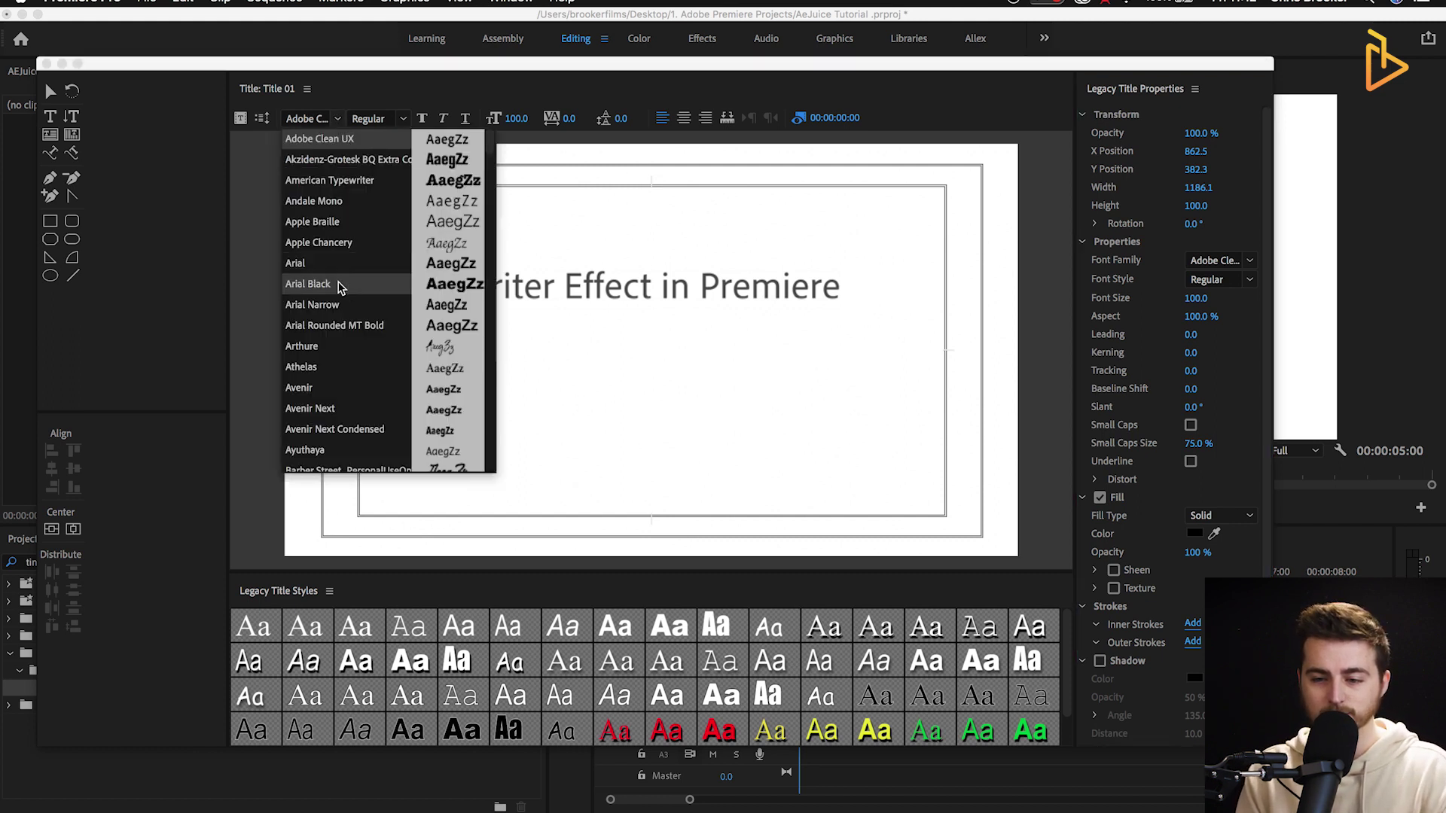
left_click(337, 285)
left_click(336, 120)
scroll(336, 351, "down", 5)
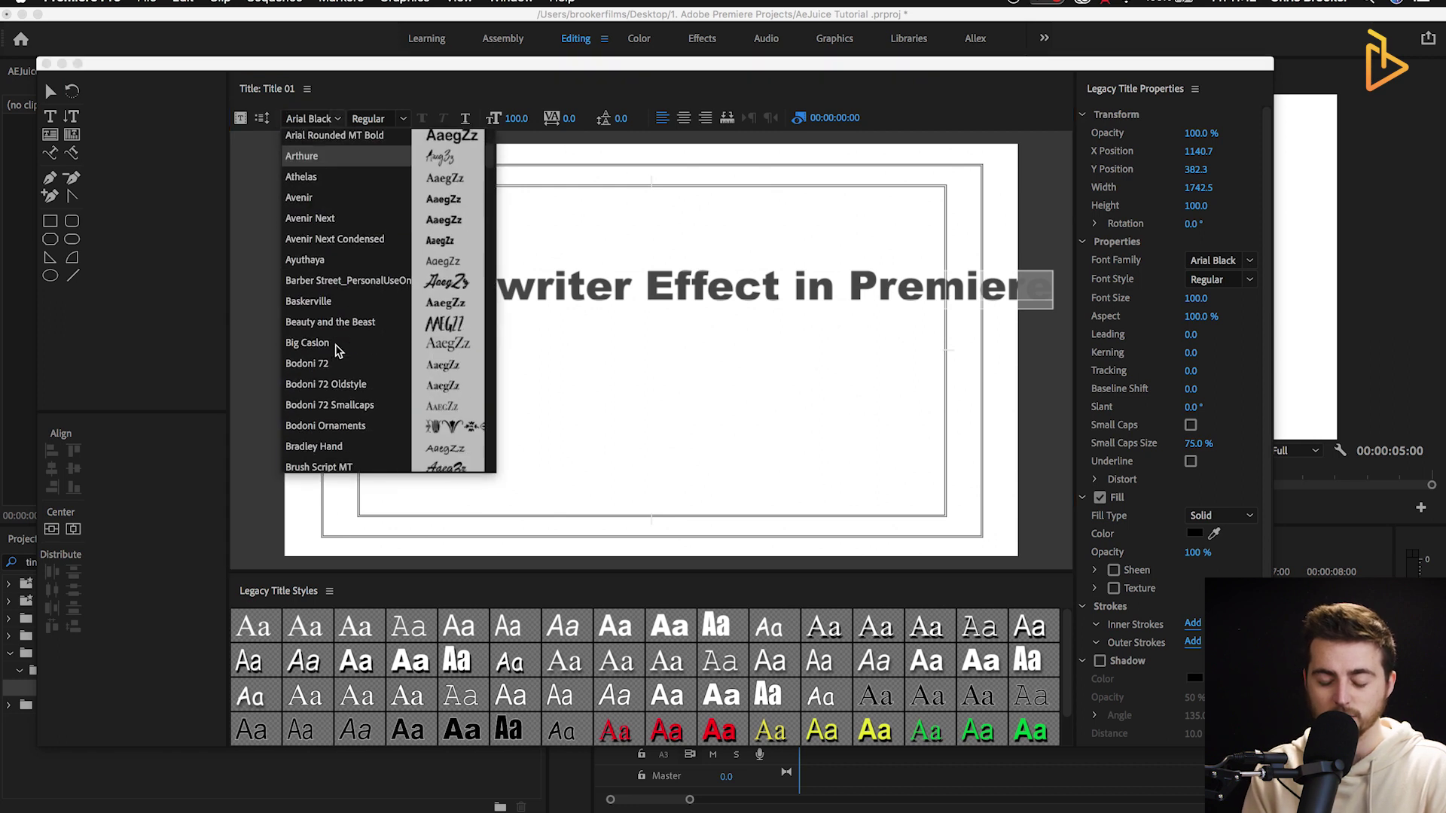
scroll(342, 362, "down", 5)
left_click(339, 361)
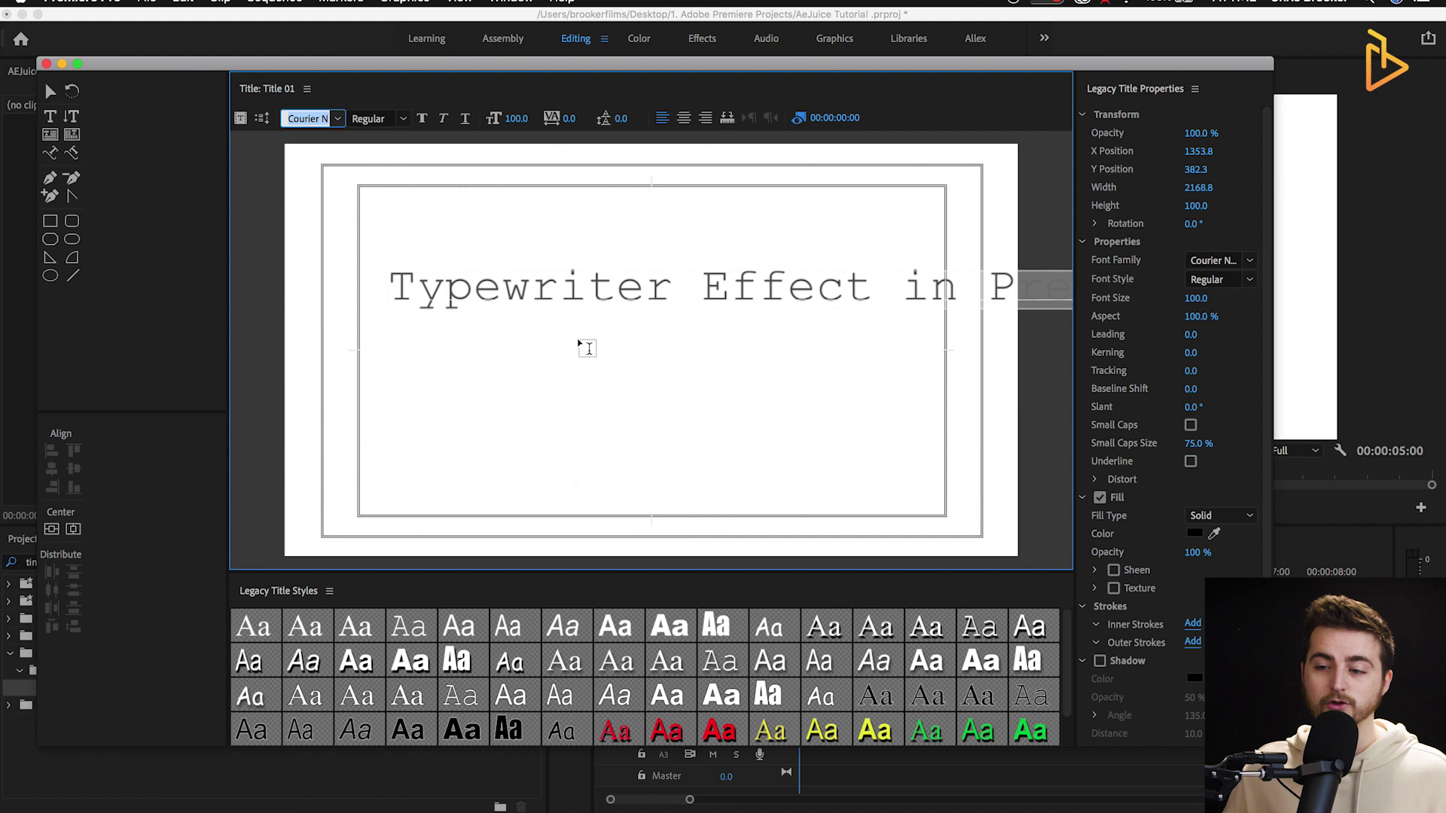
Reduce the title's font size to 69, center the text horizontally and vertically, and close the title editor.
left_click_drag(515, 118, 492, 118)
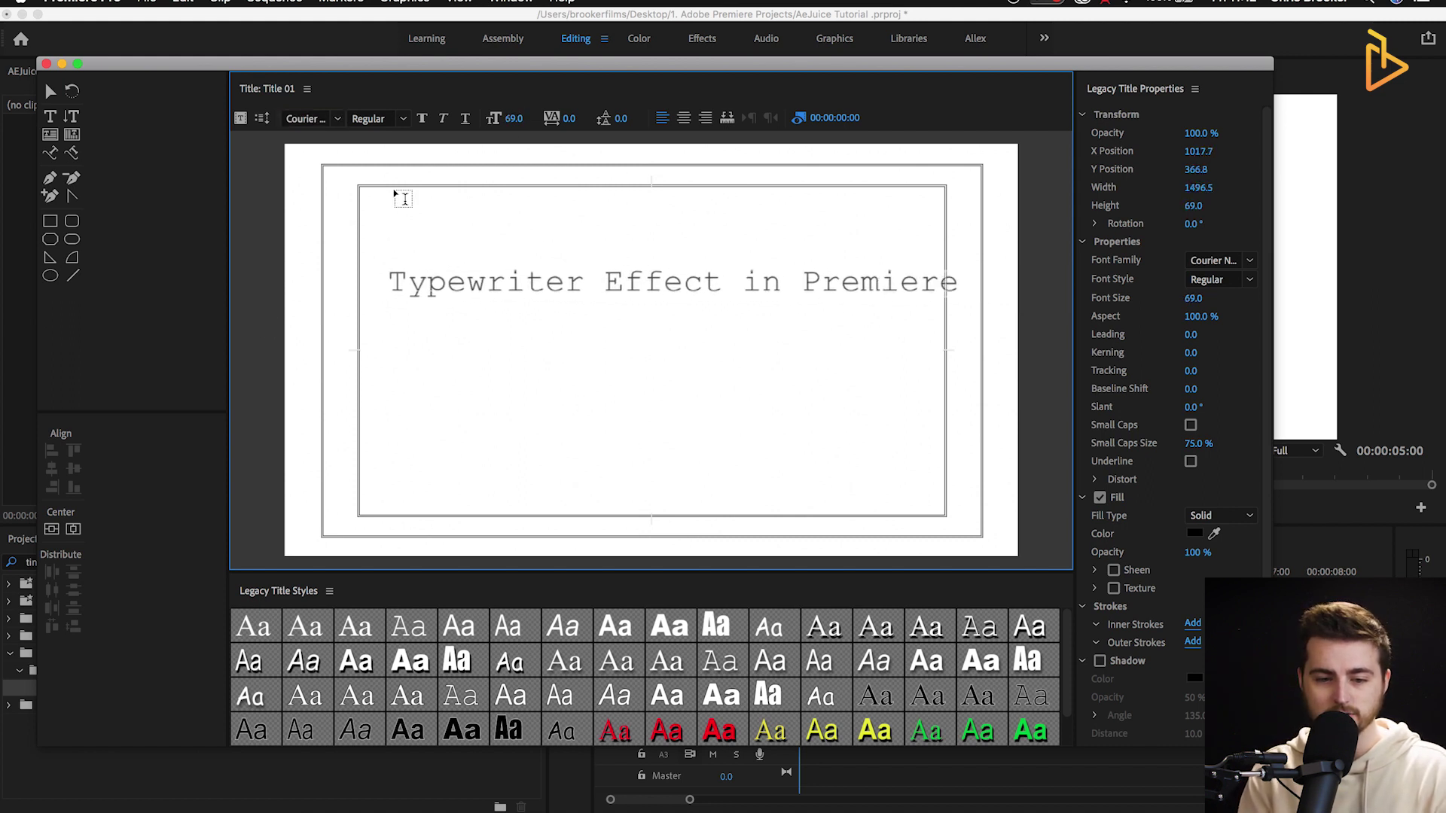
left_click(71, 531)
left_click(48, 531)
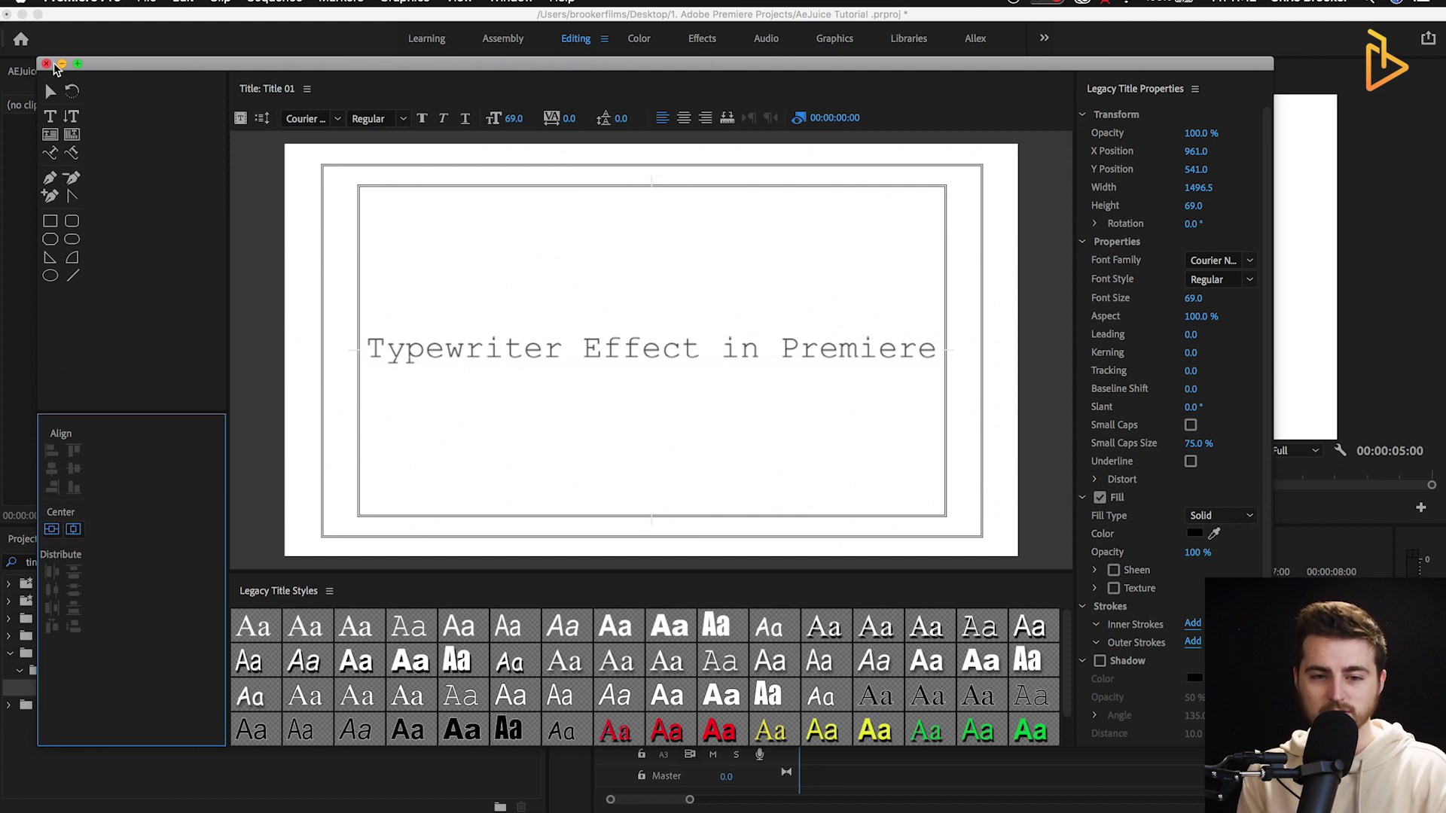
left_click(47, 65)
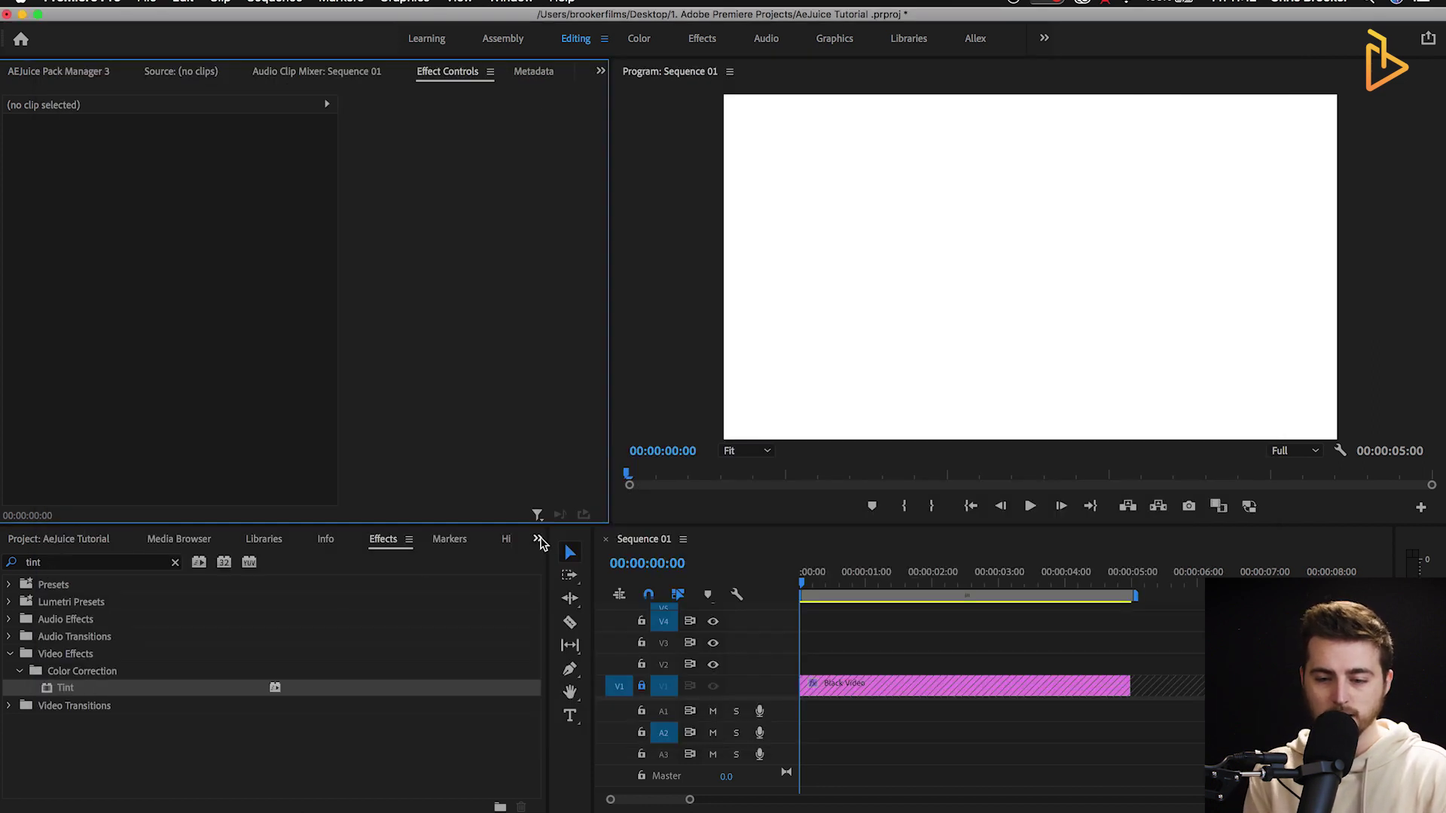
Place Title 01 on track V2 at the sequence start, above the Black Video clip, and preview it.
left_click(538, 539)
left_click(566, 561)
left_click_drag(94, 661, 789, 680)
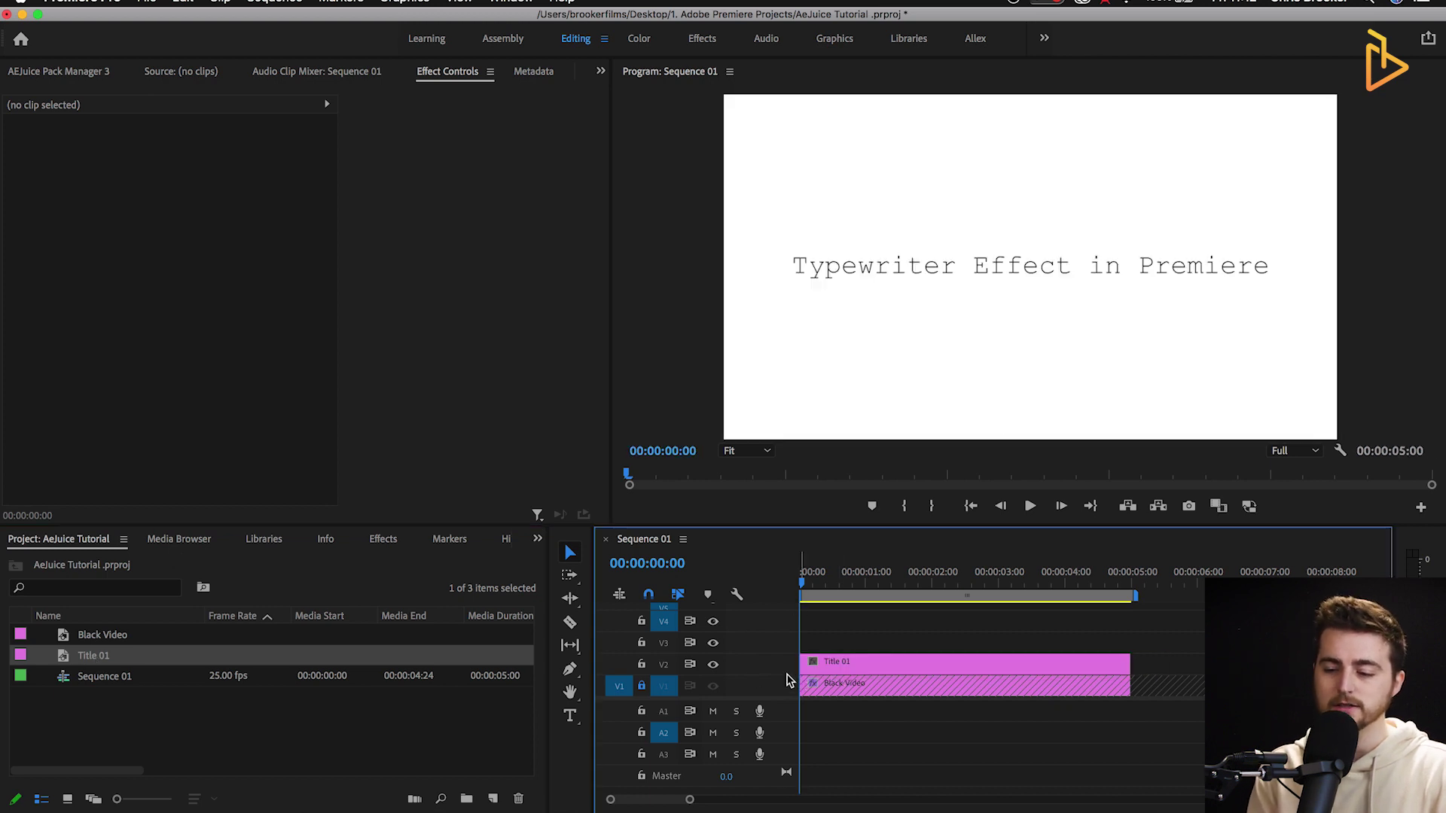
left_click_drag(866, 576, 678, 602)
key("space")
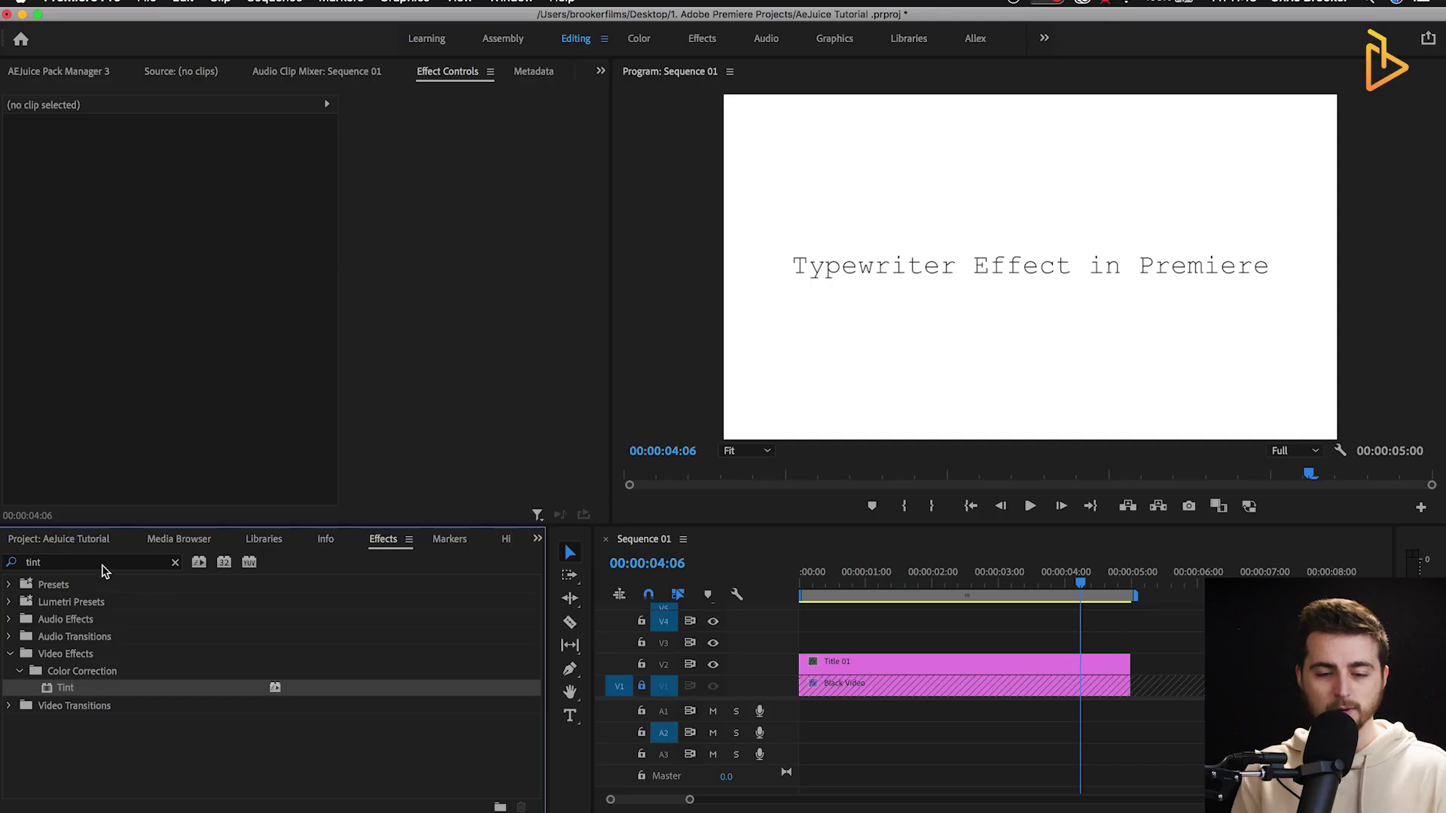
Find the Crop effect and apply it to the Title 01 clip on V2.
left_click(78, 560)
type("crop")
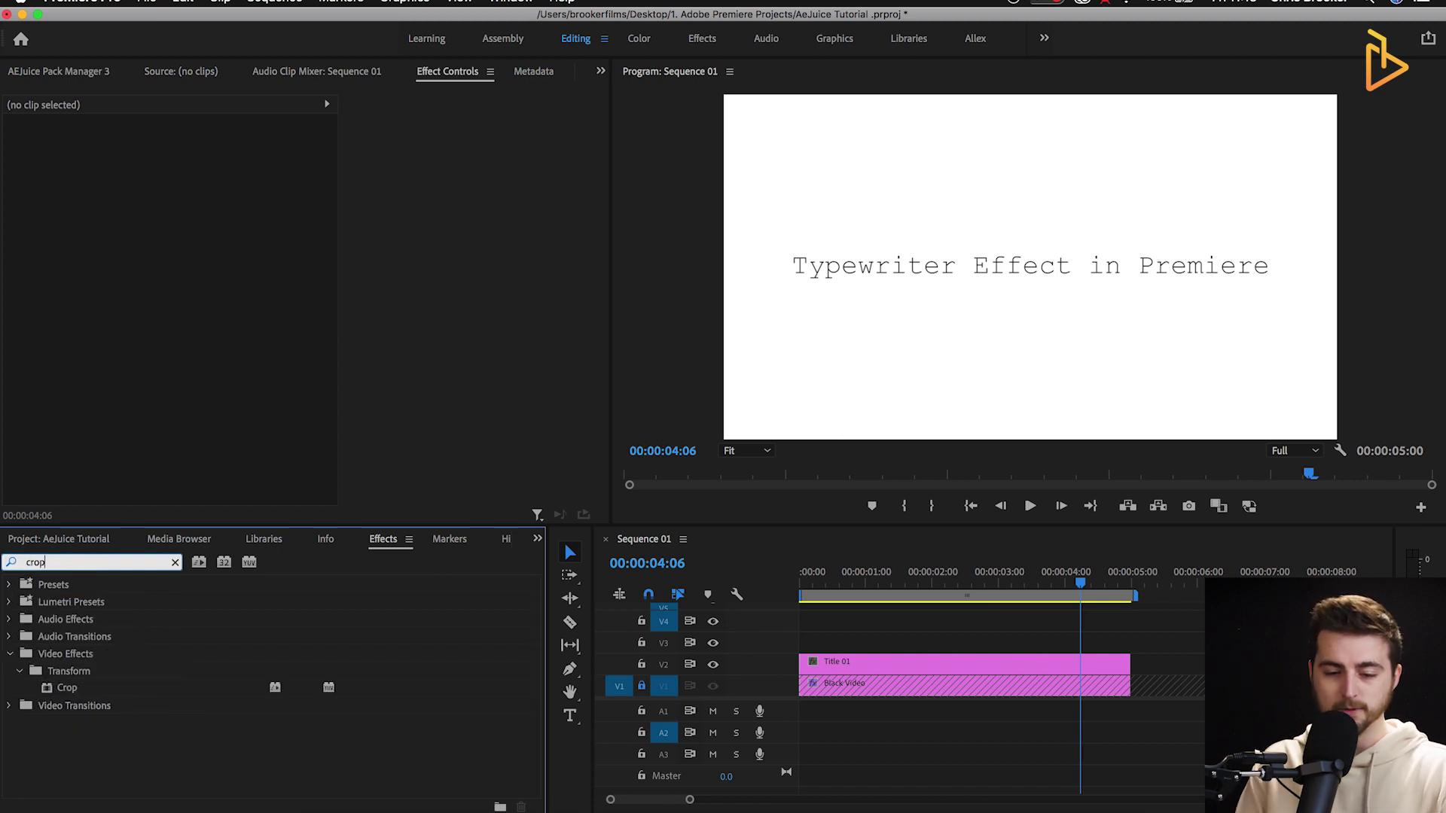
left_click(61, 698)
left_click_drag(66, 690, 910, 666)
At 00:00:00:03, set the title's Crop Right value to 91% and turn on keyframing for it.
left_click_drag(953, 584, 806, 593)
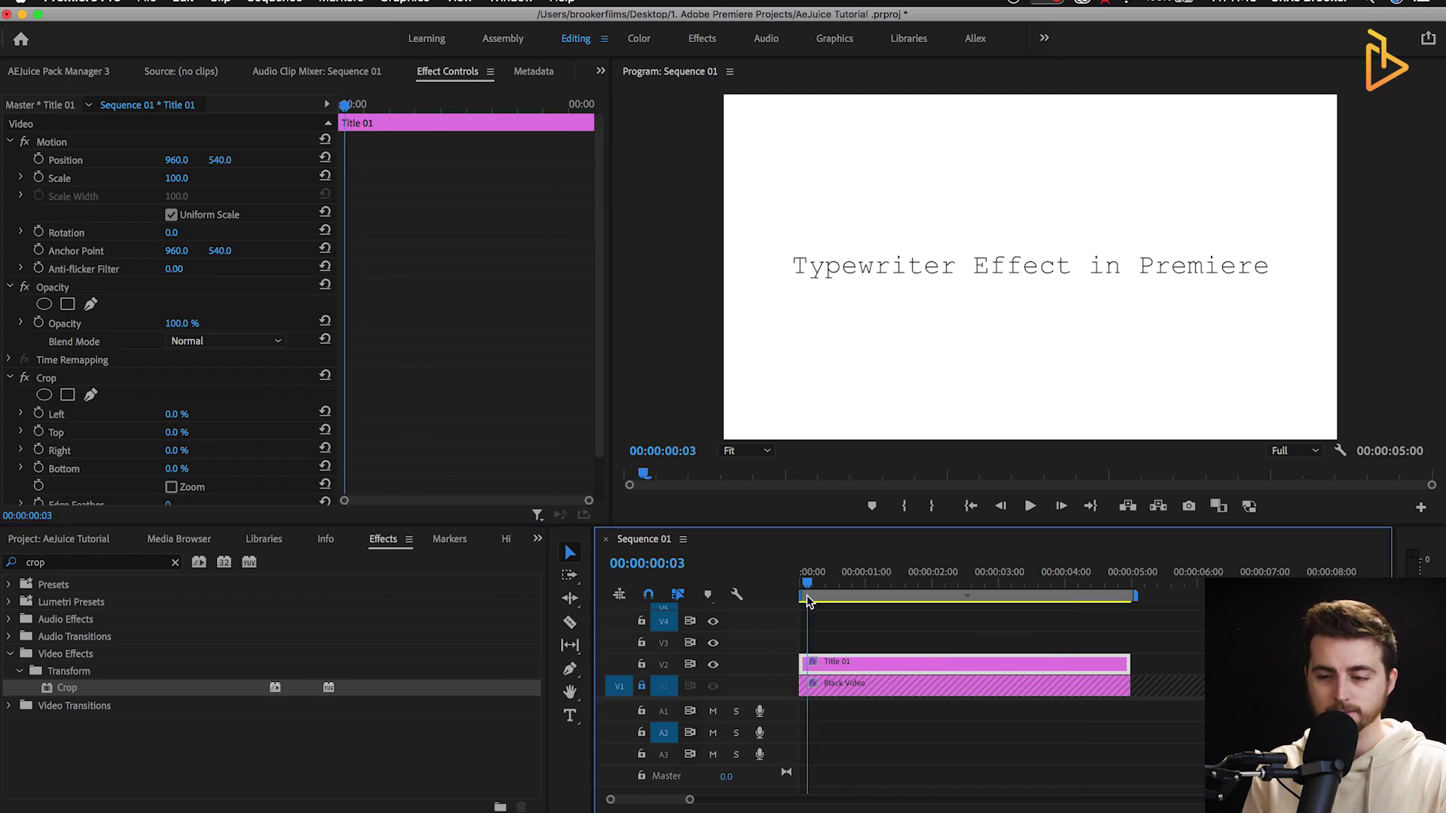
left_click(179, 466)
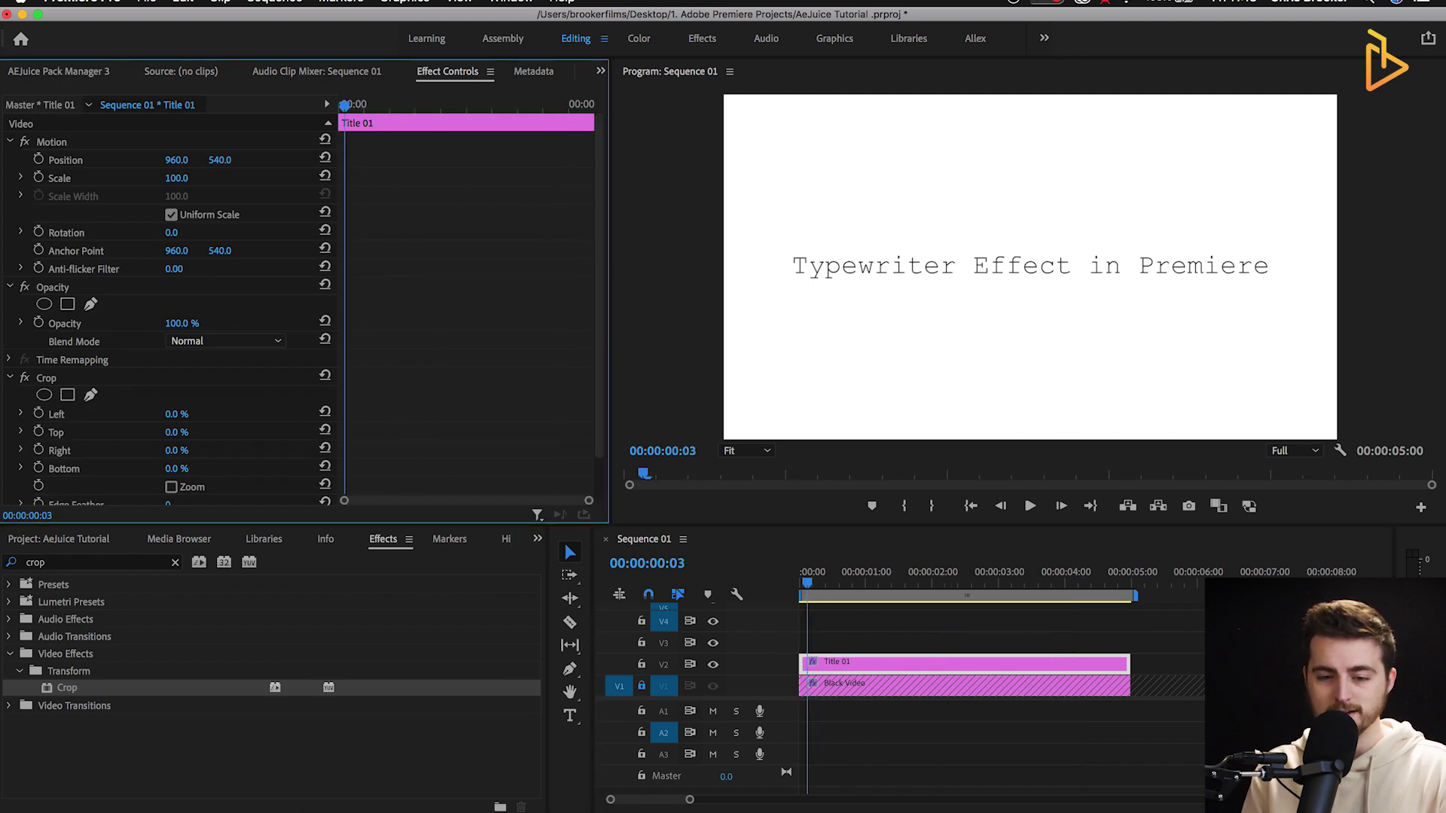
left_click_drag(176, 450, 229, 450)
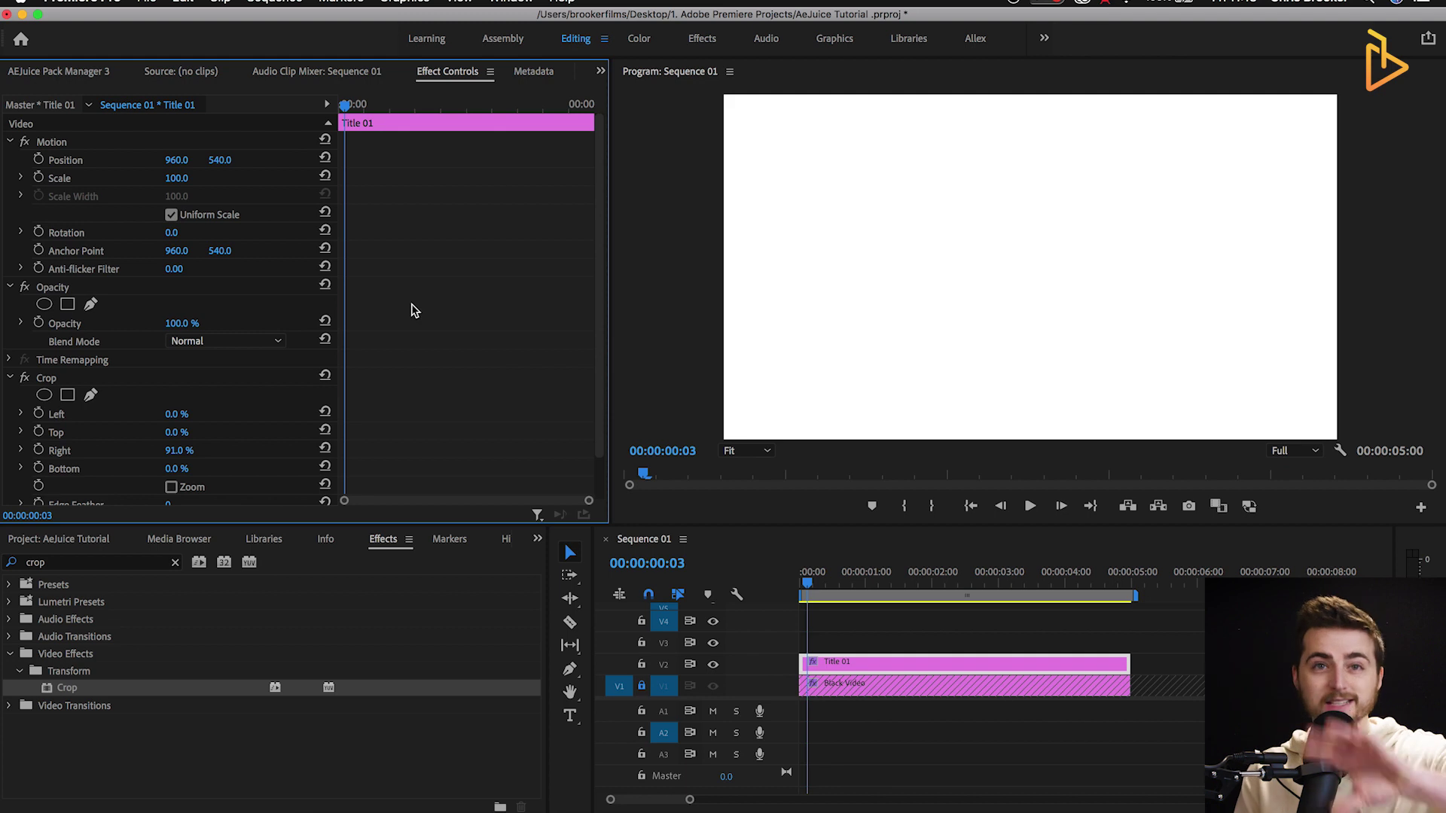
left_click(38, 449)
Add a second Crop Right keyframe of 0% slightly past the two-second mark and play the animation from the start.
left_click_drag(834, 586, 956, 587)
left_click_drag(181, 450, 113, 450)
key("Home")
key("space")
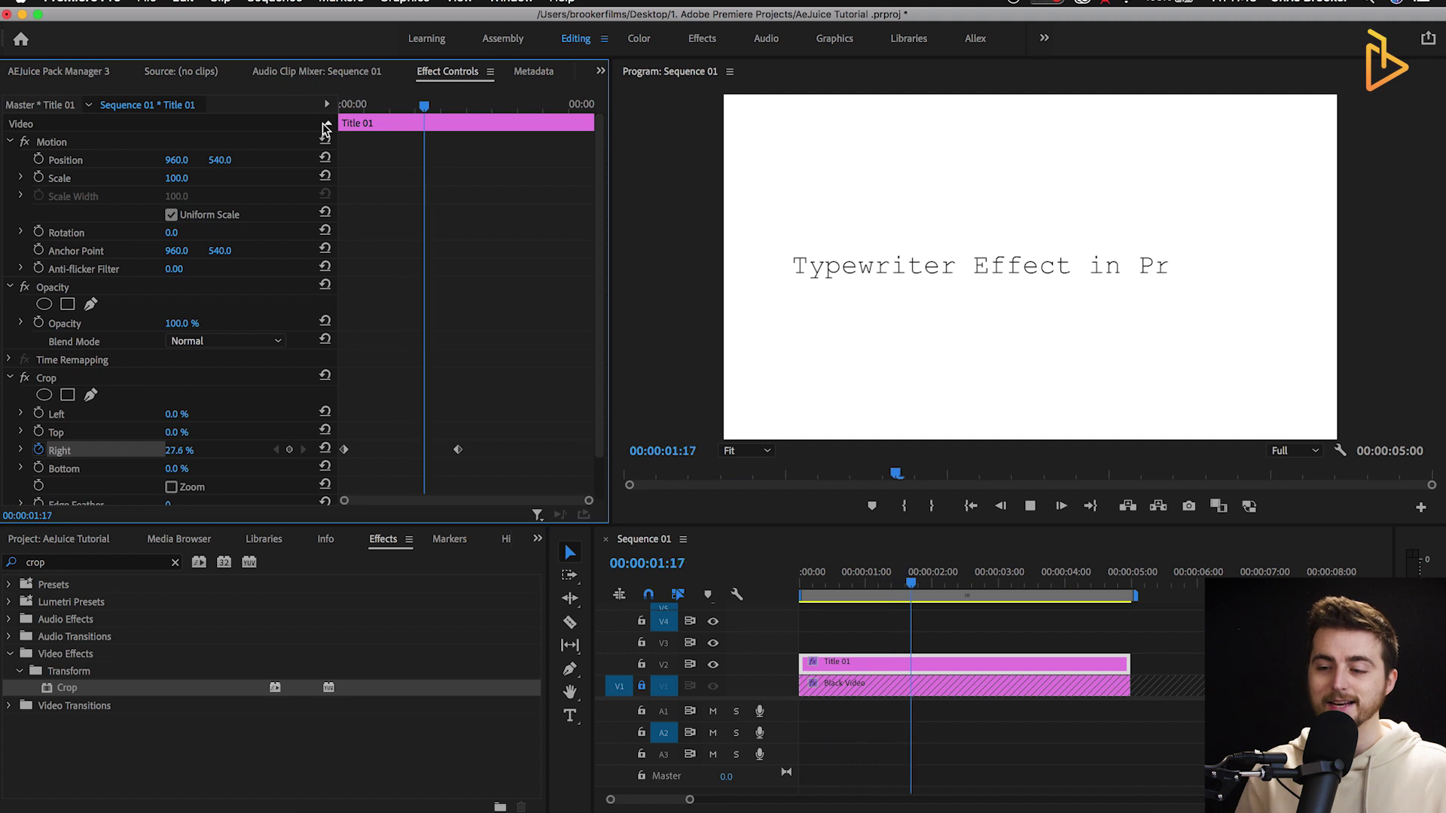
key("space")
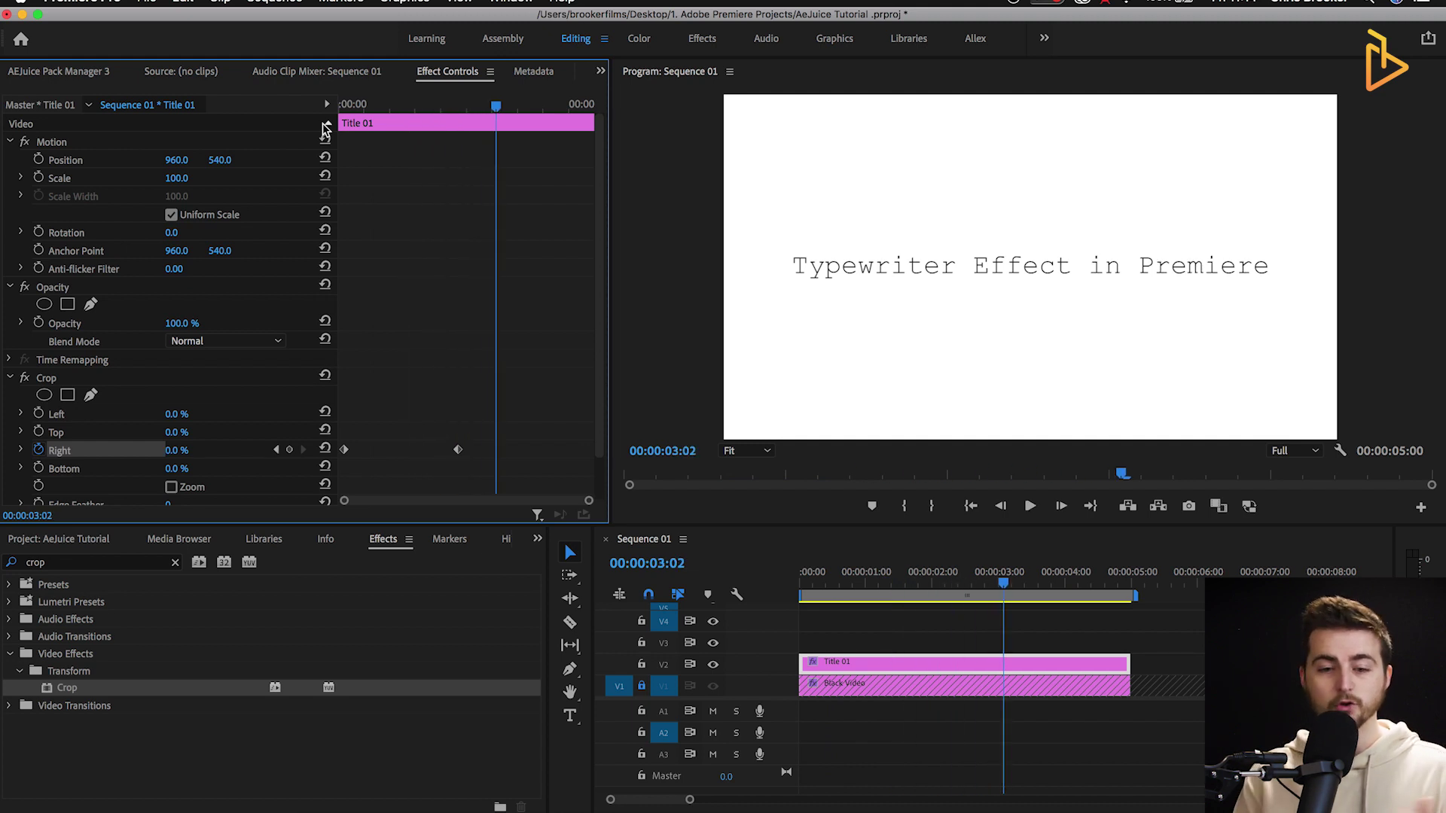
Turn off the title's Crop effect, then find the Linear Wipe effect and apply it to Title 01.
left_click(9, 378)
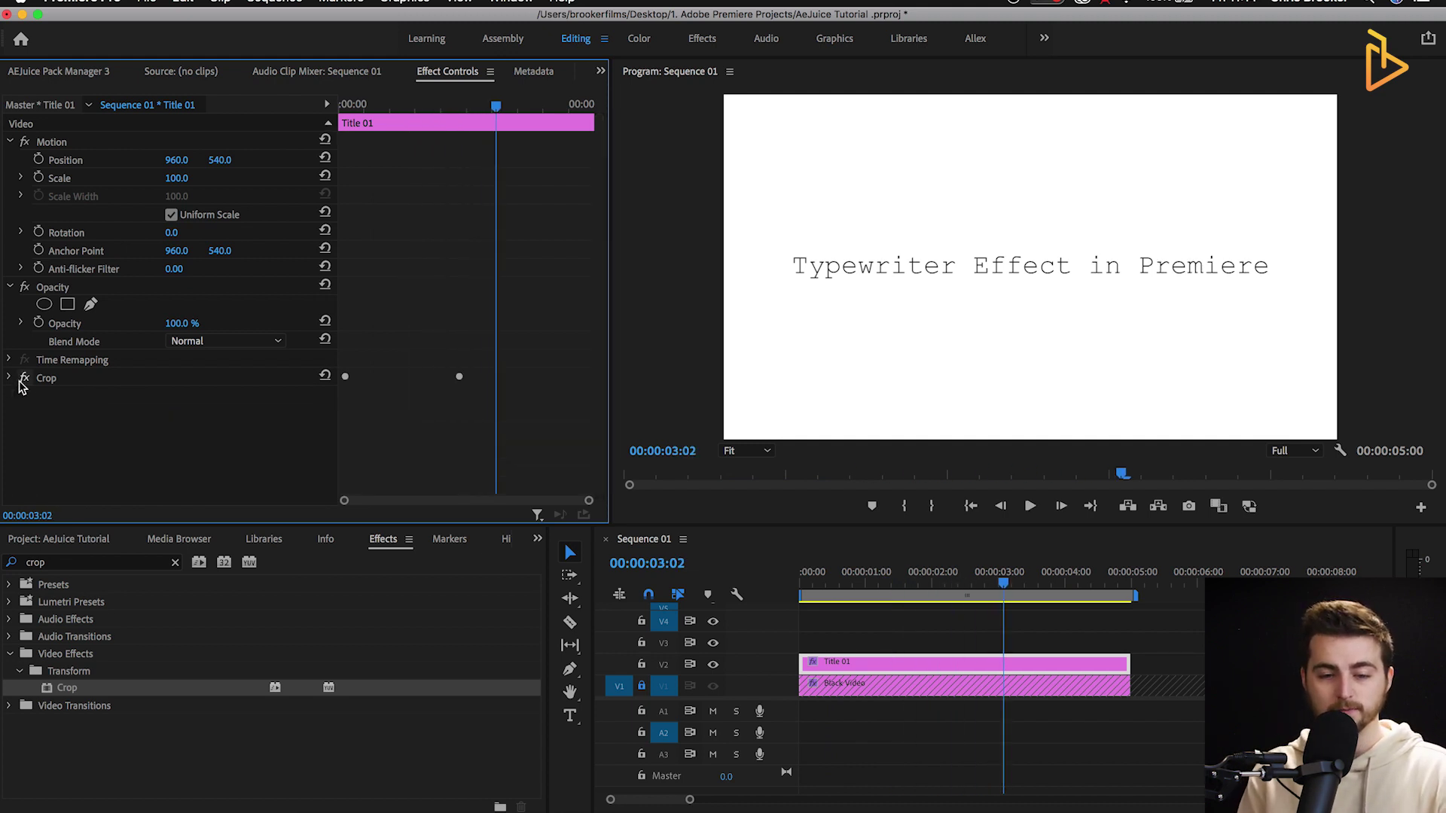
left_click(23, 378)
left_click(100, 570)
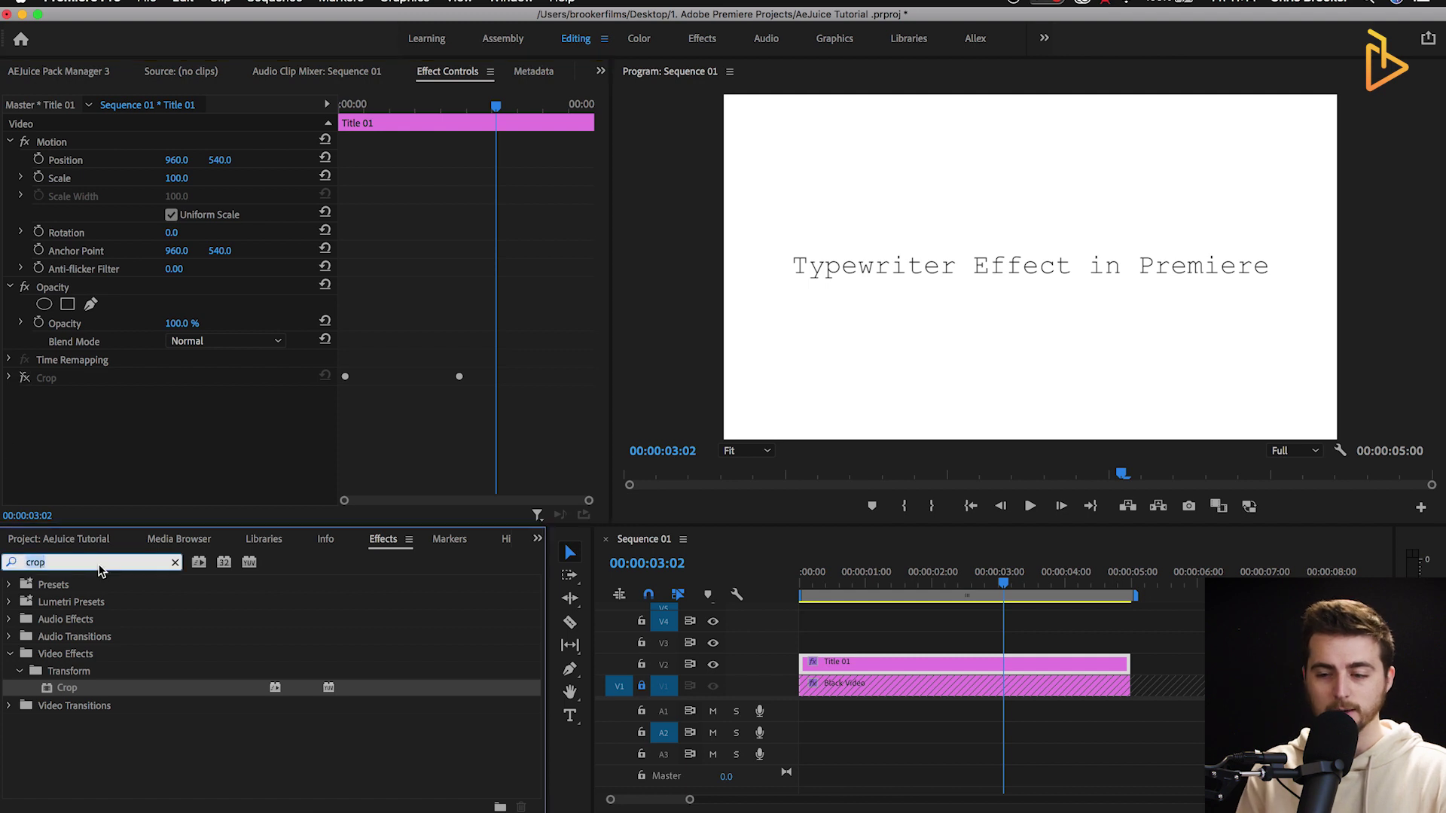
type("linea")
left_click_drag(90, 688, 150, 442)
At 00:00:00:06, set Linear Wipe's Transition Completion to 41% and its Wipe Angle to -90°.
left_click_drag(491, 105, 351, 134)
mouse_move(172, 432)
left_mouse_down()
mouse_move(216, 432)
mouse_move(171, 432)
mouse_move(214, 432)
mouse_move(192, 432)
left_mouse_up()
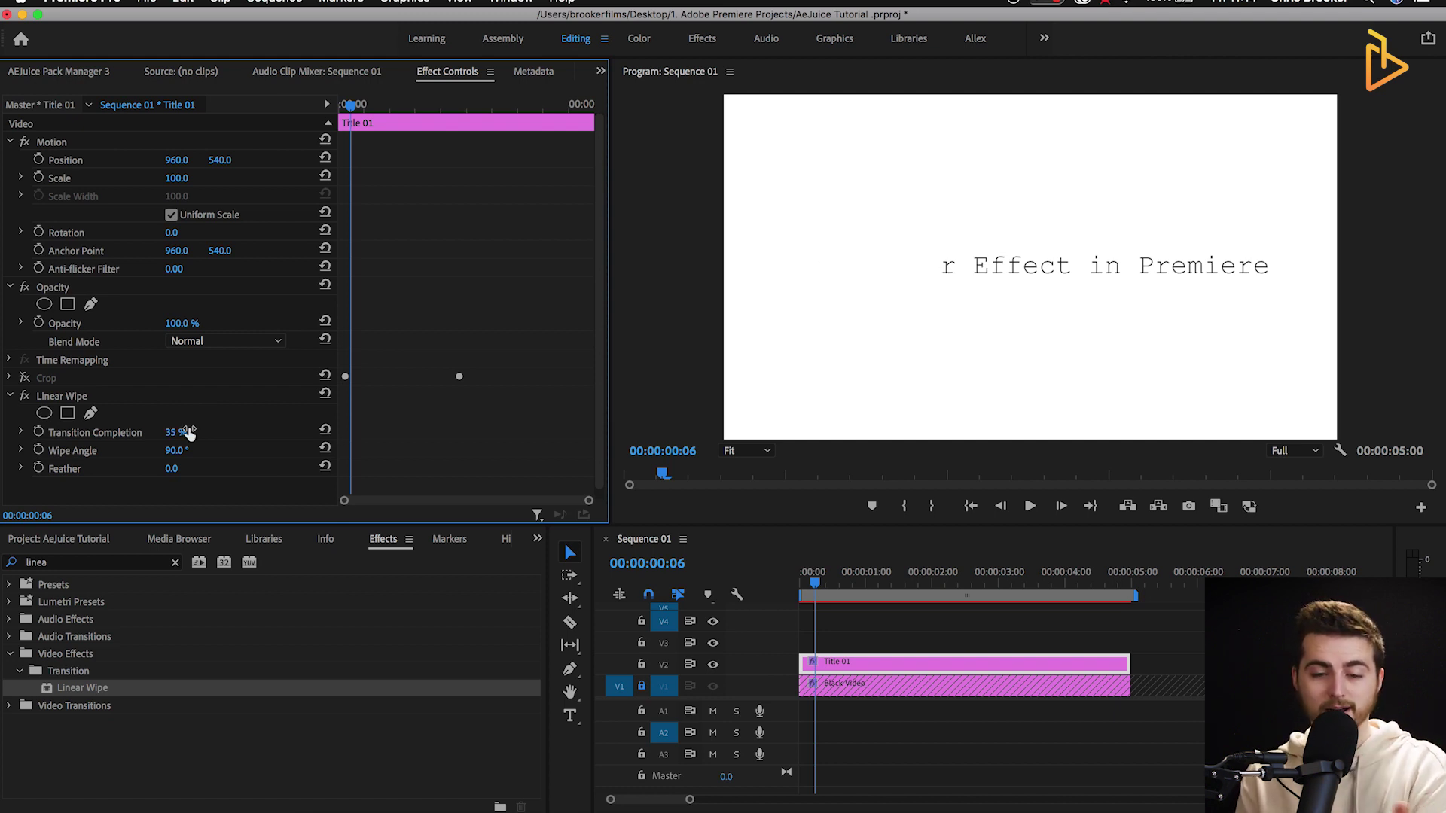
left_click_drag(187, 433, 187, 434)
left_click(181, 449)
type("-90")
key("Return")
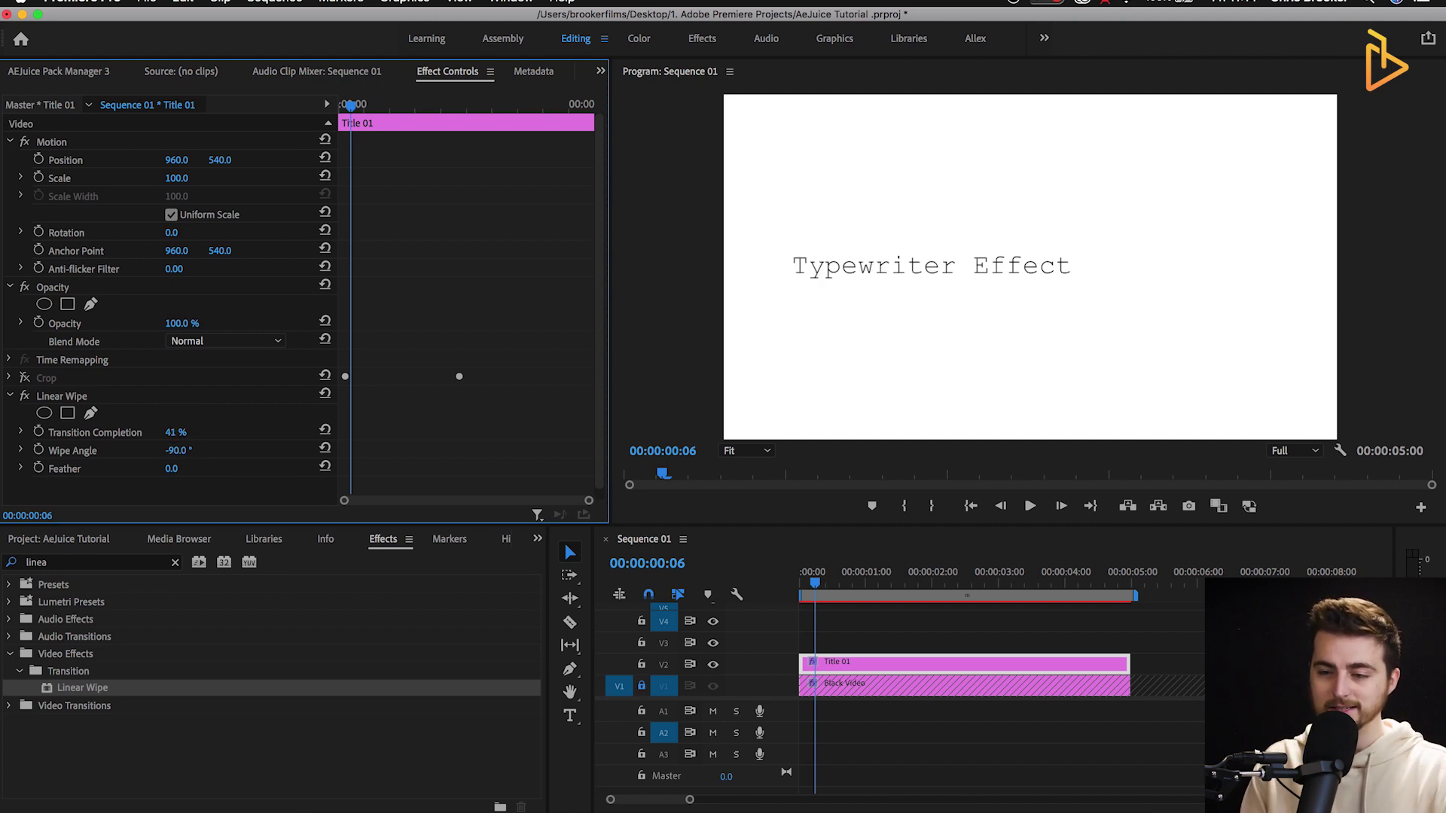
Keyframe Linear Wipe's Transition Completion from 92% at 00:00:00:06 to 0% at 00:00:02:14.
left_click_drag(175, 433, 207, 433)
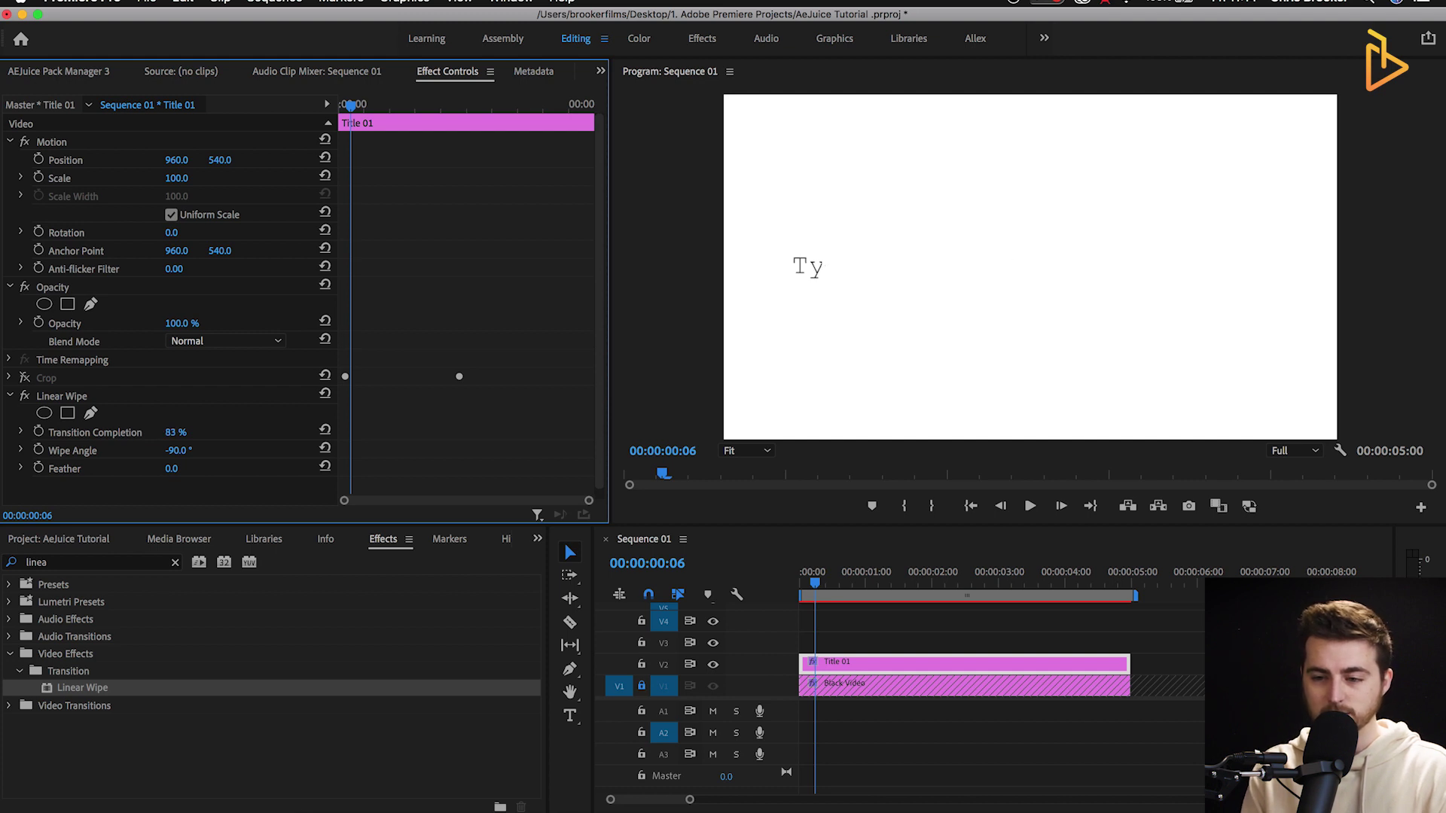
left_click(39, 433)
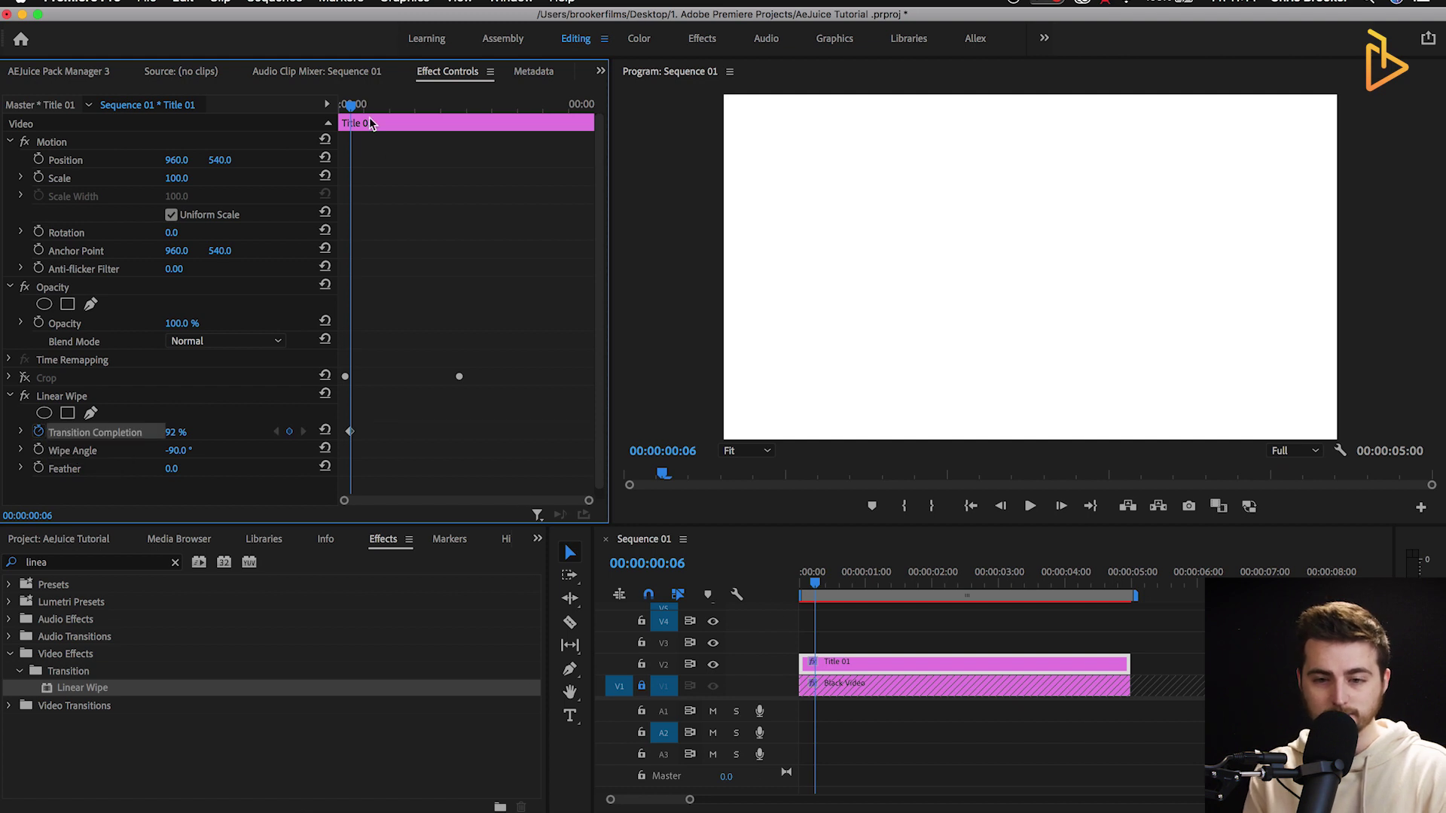
left_click_drag(357, 111, 476, 116)
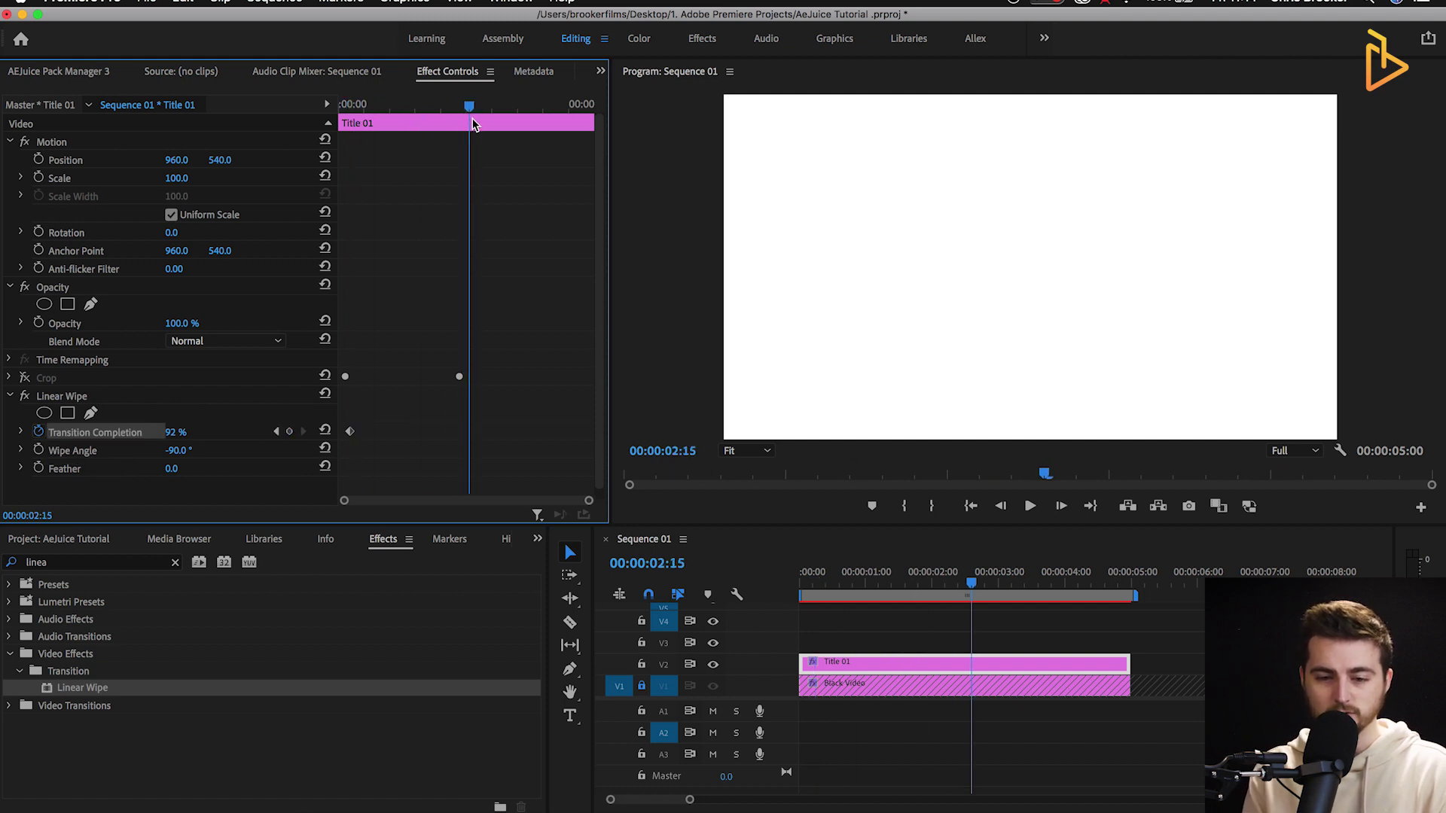
left_click_drag(175, 431, 105, 432)
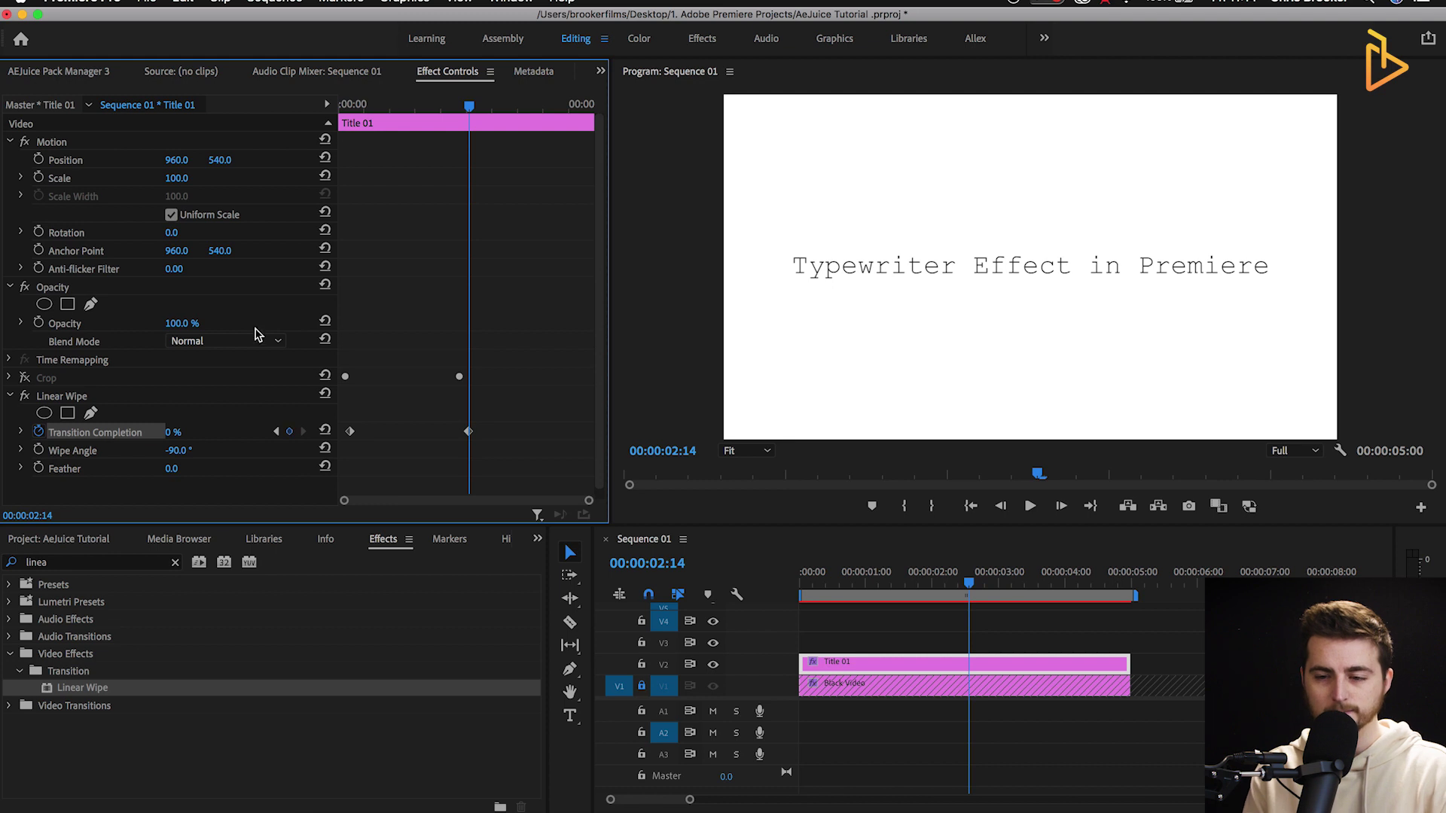
Play the Linear Wipe reveal of the title from near the start of the sequence.
left_click_drag(450, 99, 352, 103)
key("space")
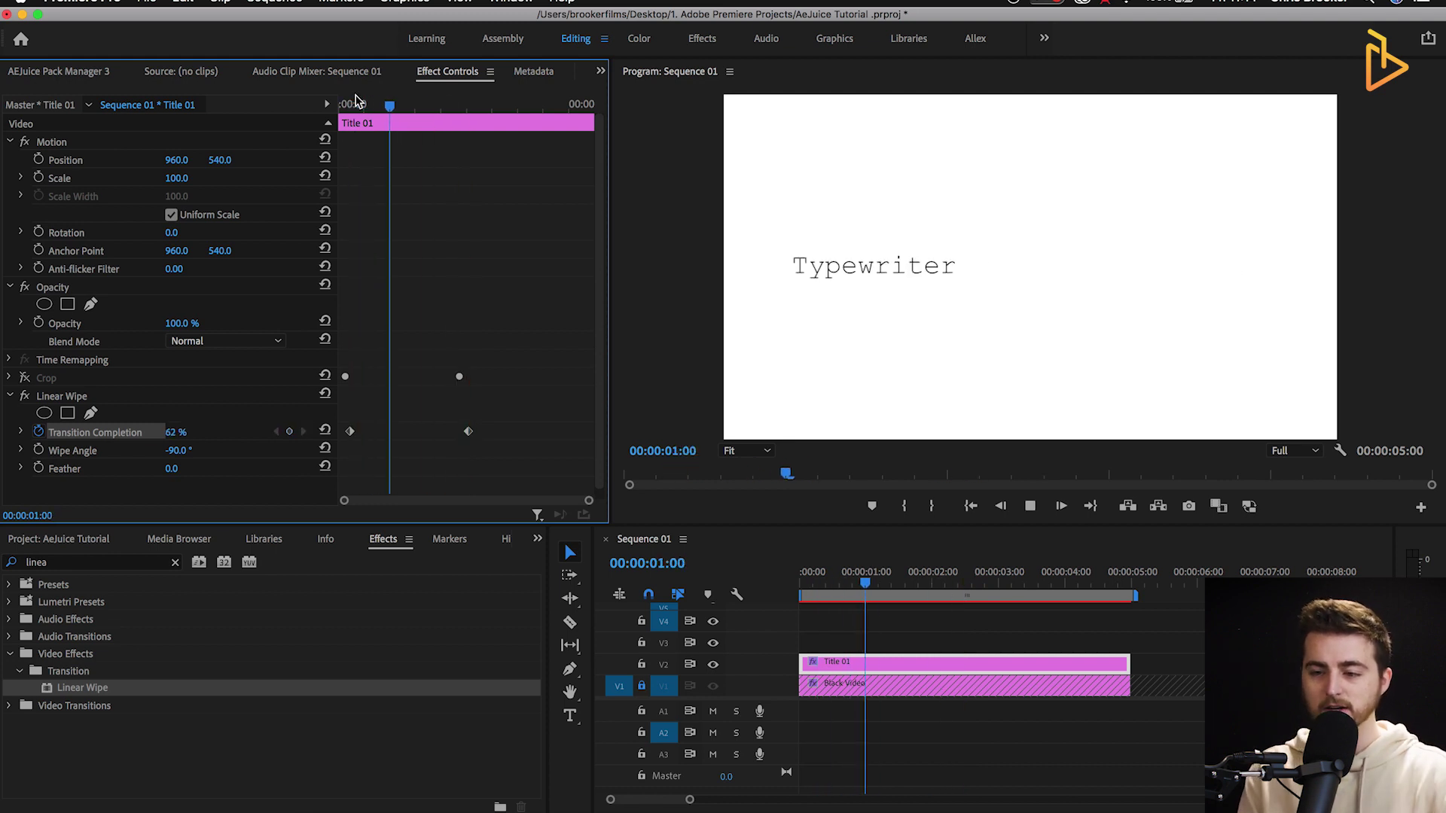
key("space")
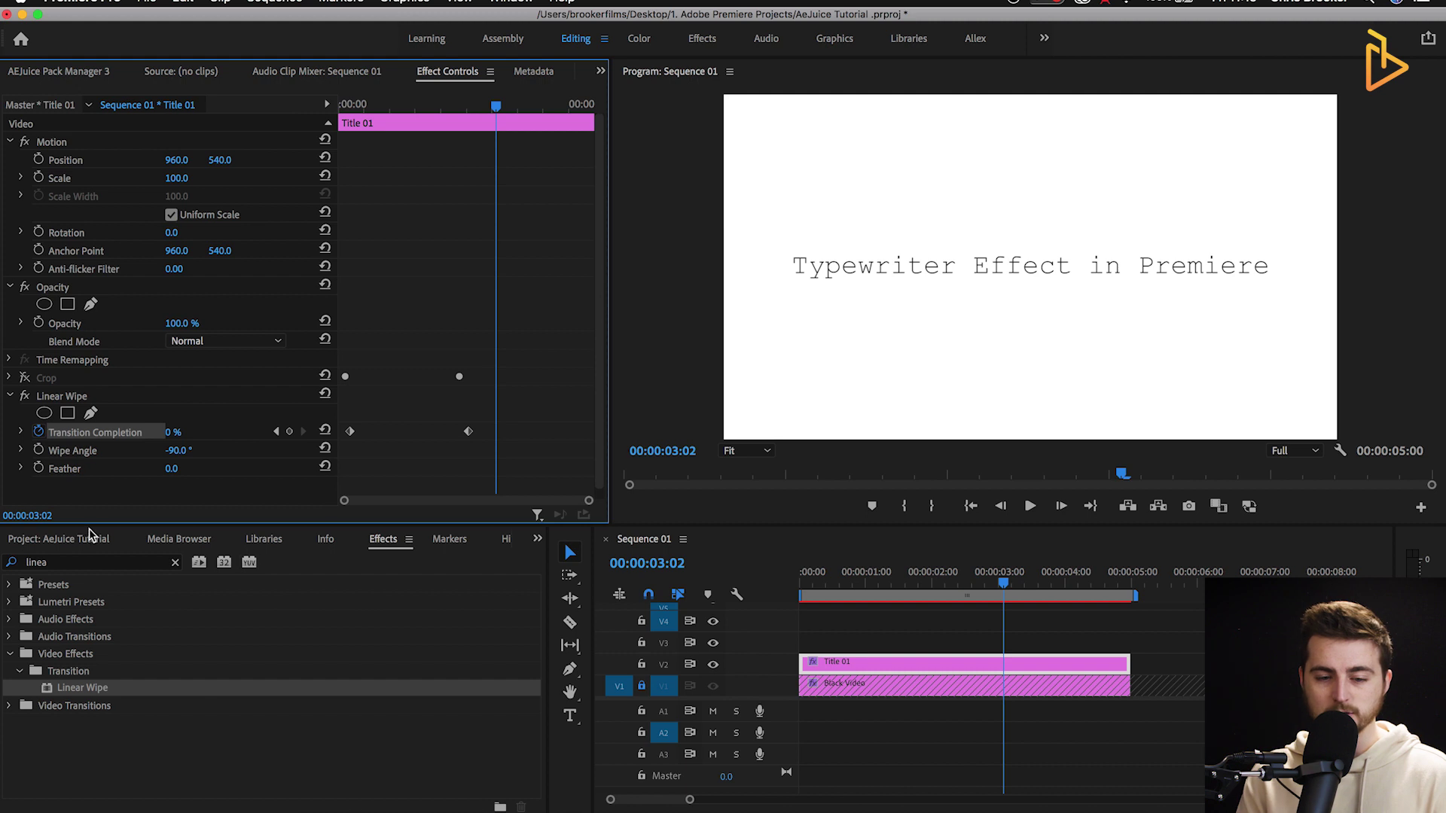
left_click(75, 539)
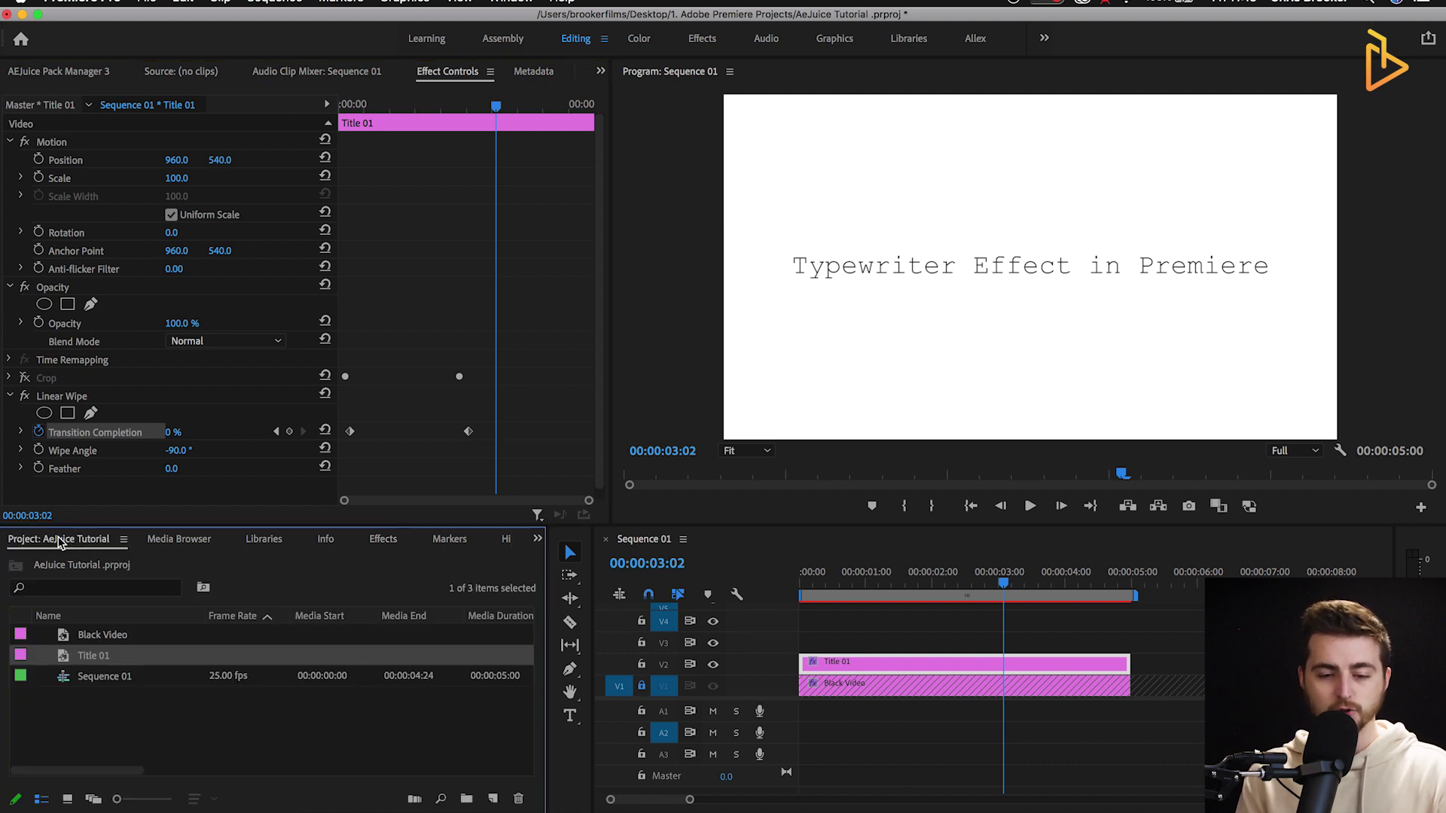
left_click(121, 639)
left_click_drag(102, 638, 787, 646)
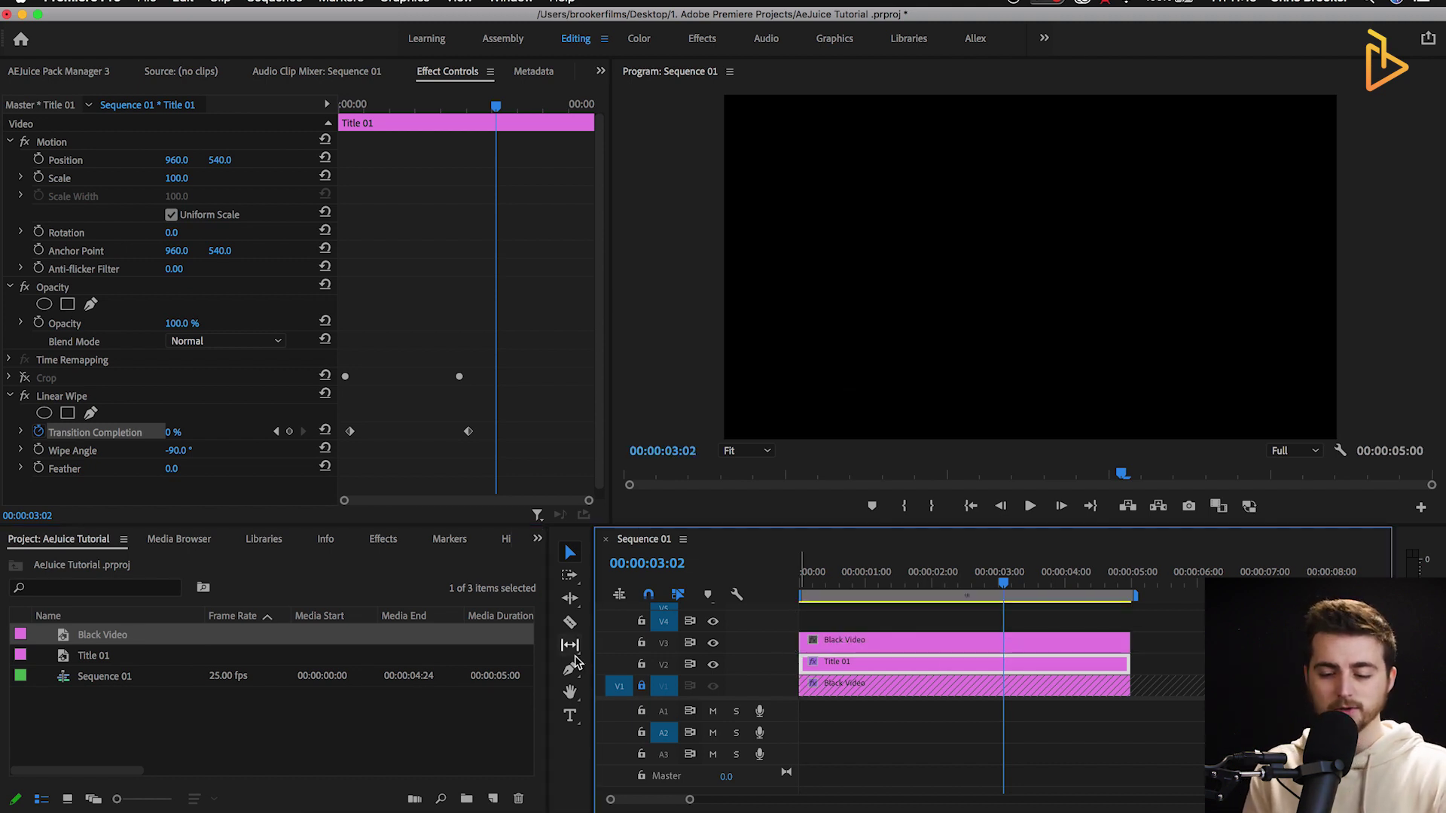
key("super+z")
Create a new Black Video item with the default settings and place it on V3 at the sequence start, above Title 01.
left_click(493, 799)
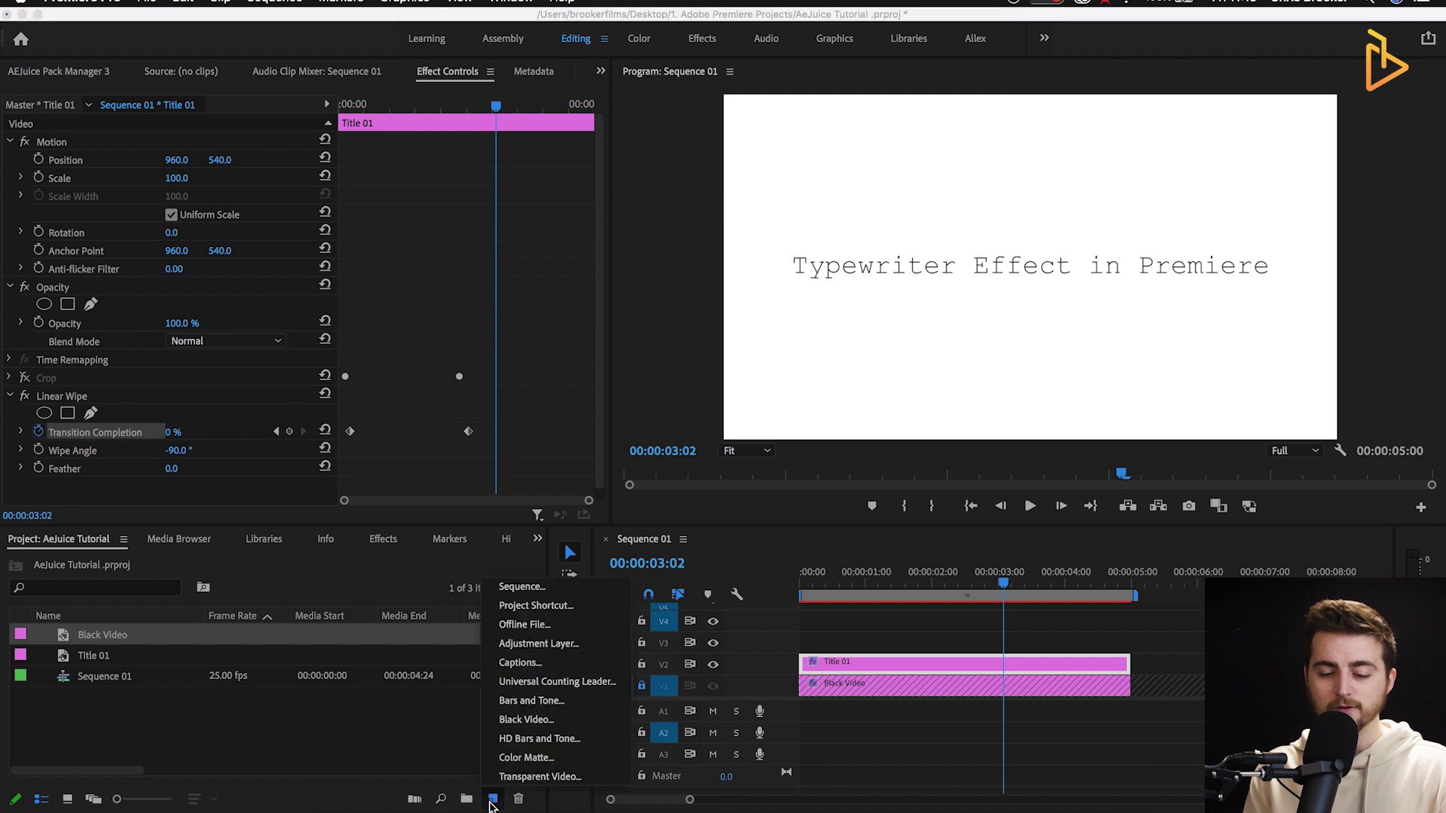
left_click(526, 719)
key("Return")
left_click_drag(81, 659, 734, 648)
At 00:00:01:13, hide track V3 to check the title underneath and show the track again.
left_click(901, 584)
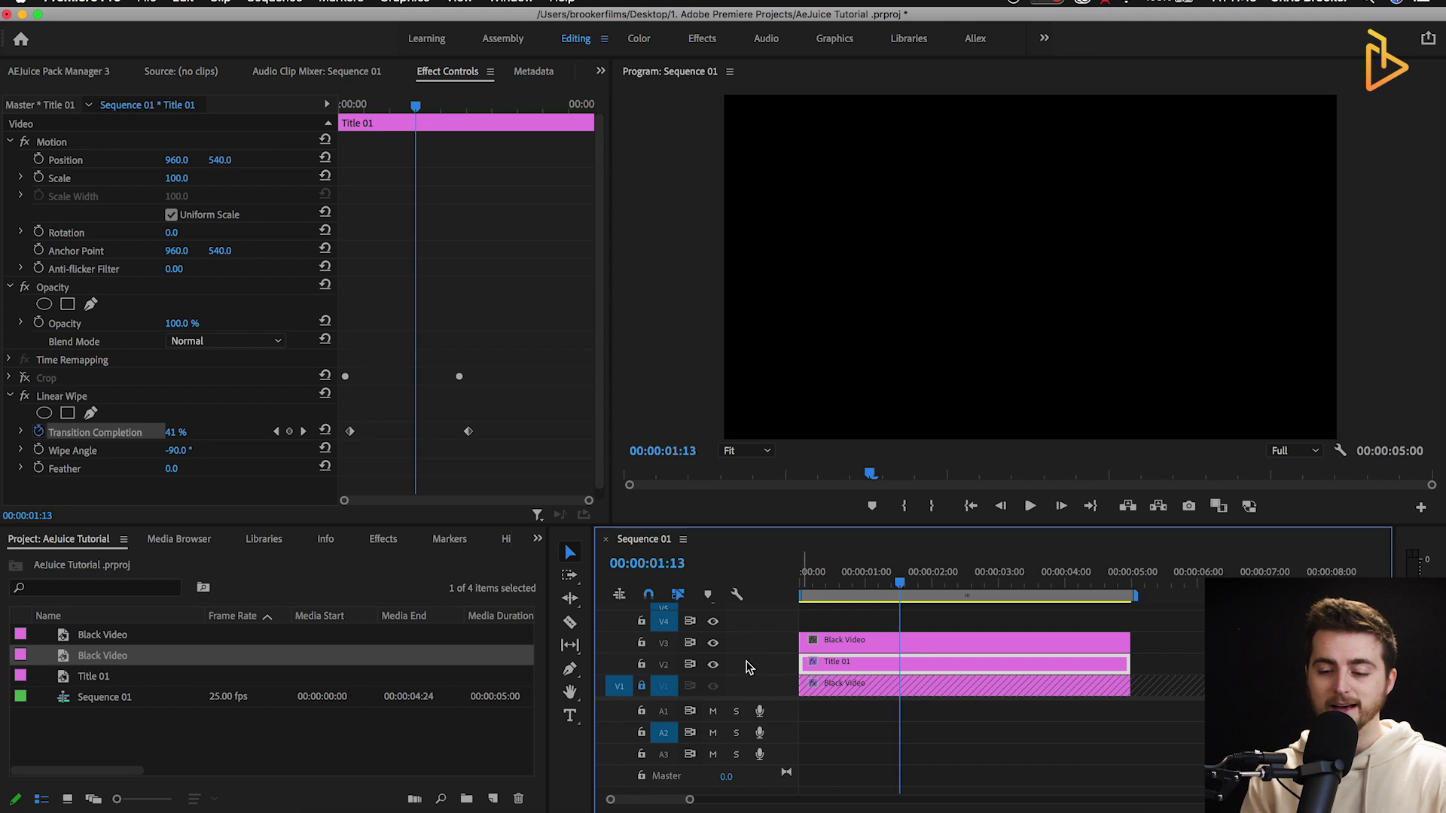
left_click(724, 647)
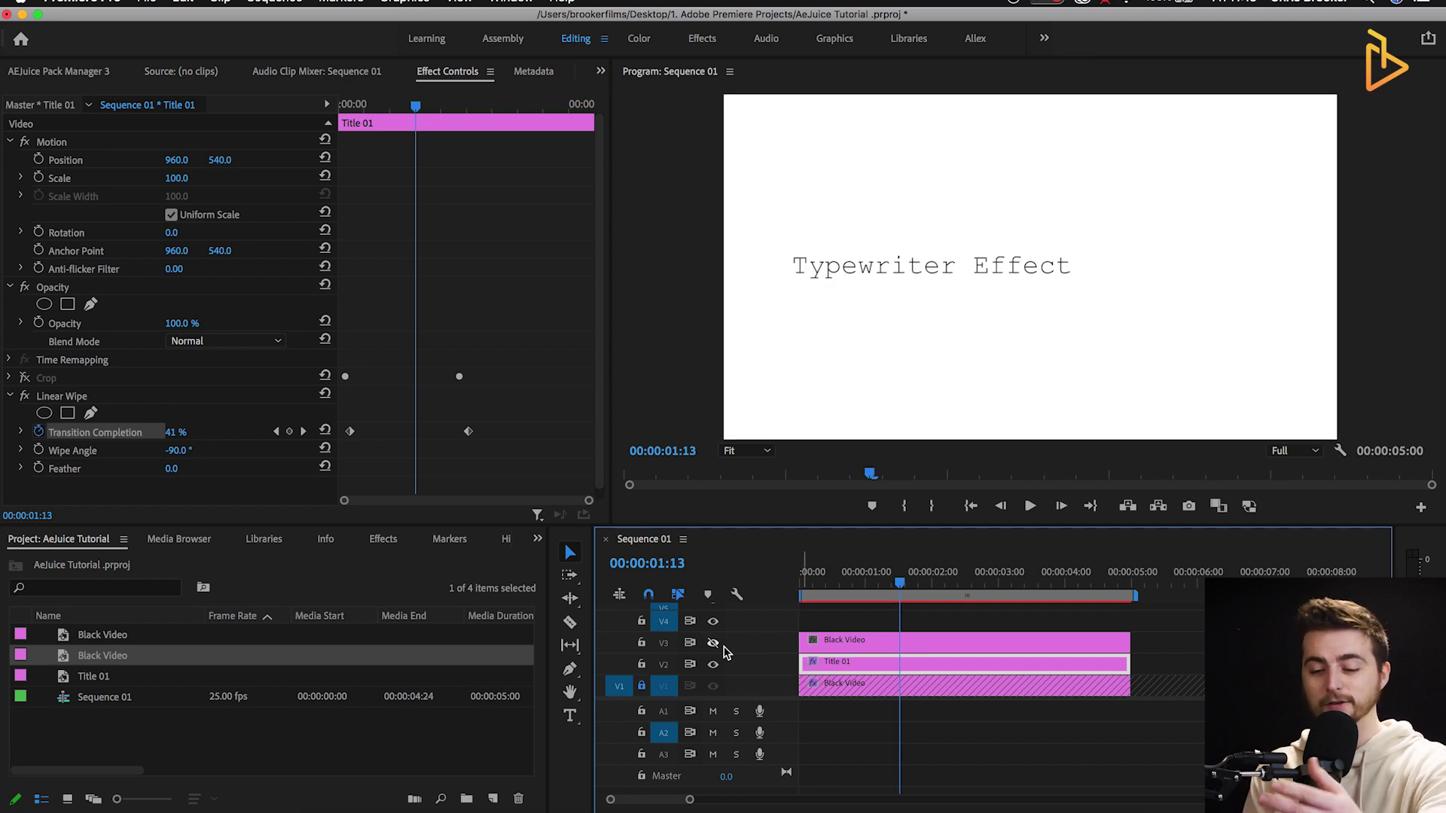
left_click(713, 644)
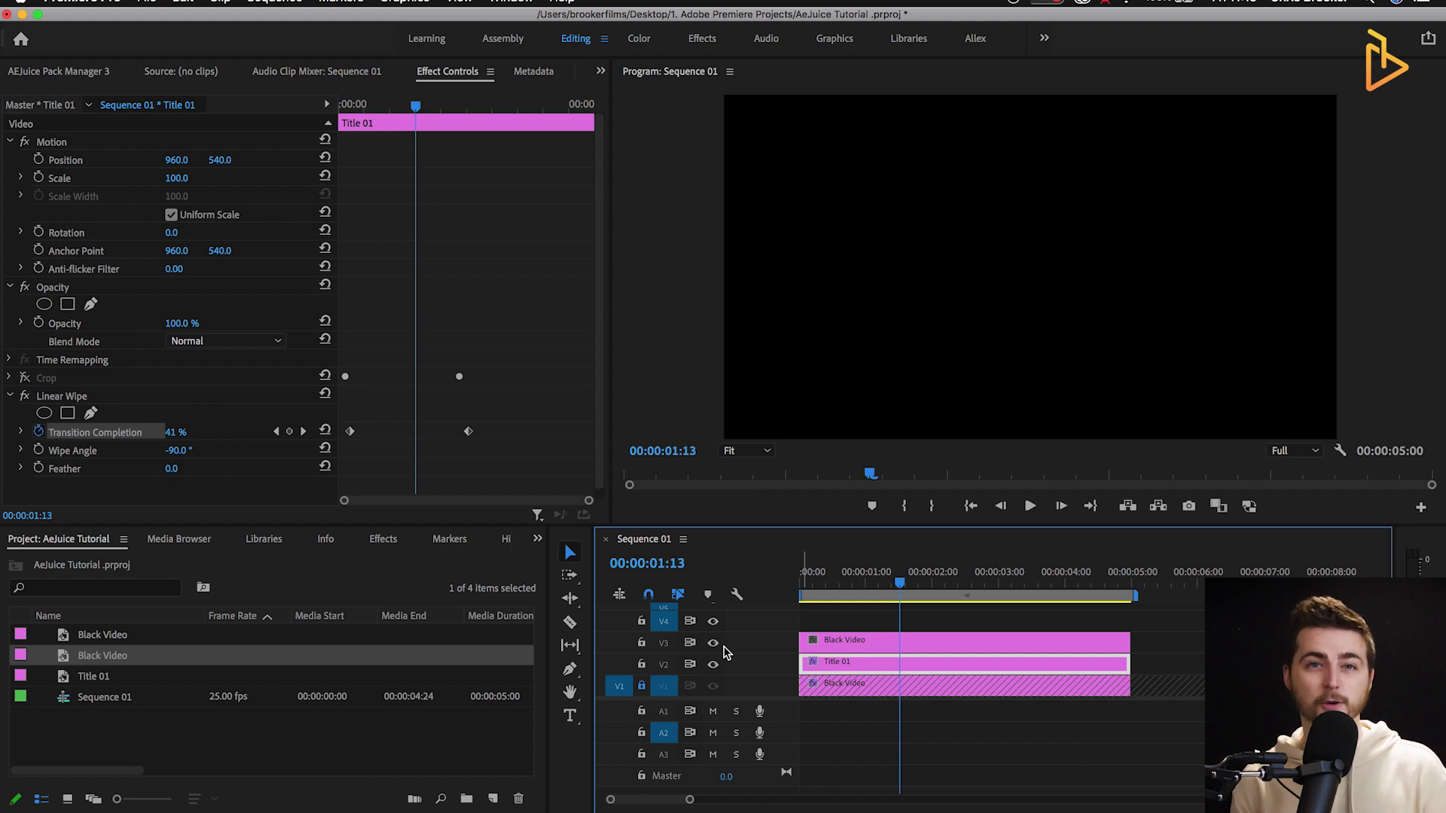
Select the Black Video clip on V3 and reduce its Scale to 64.
left_click(848, 642)
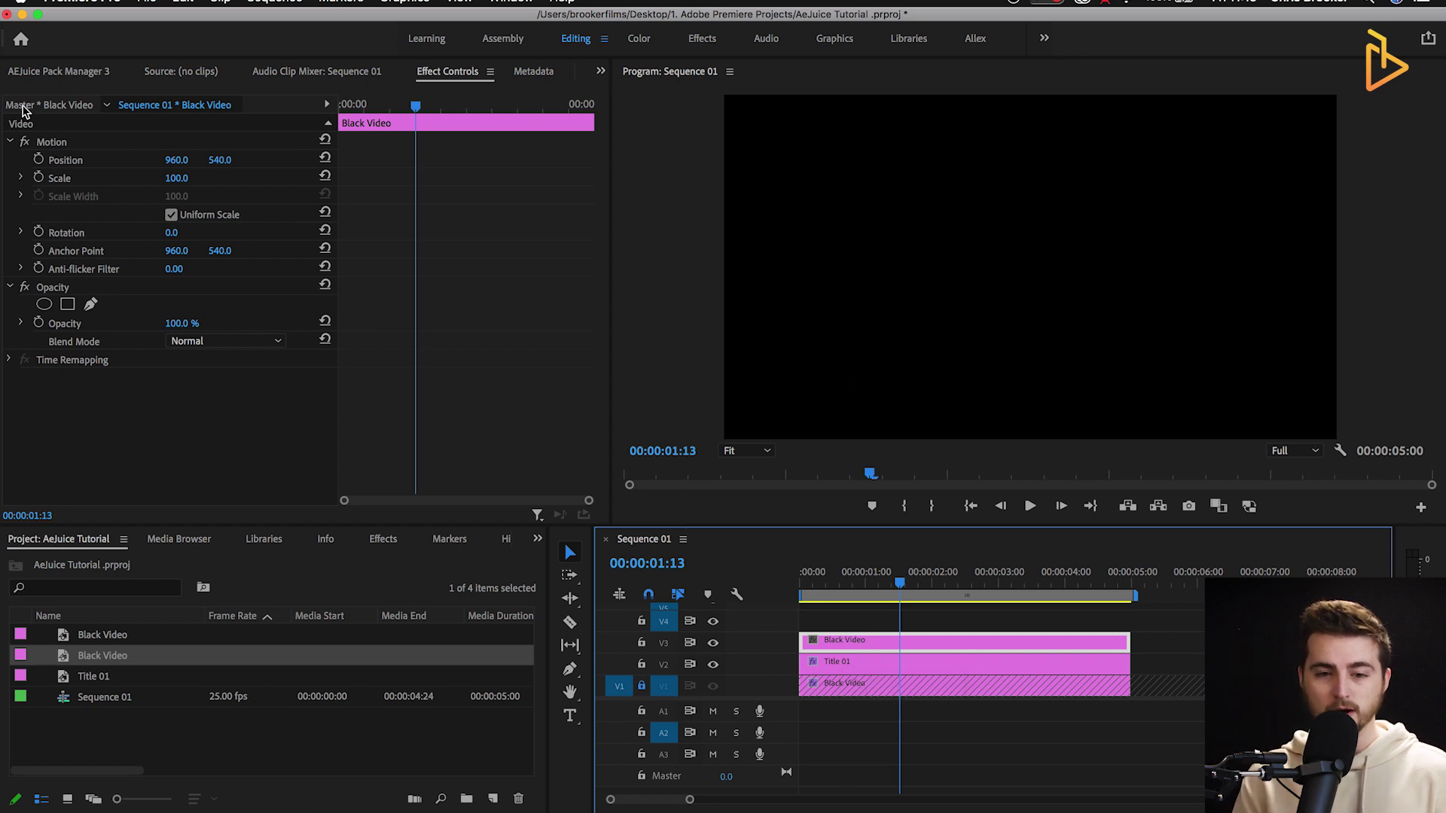
left_click(41, 142)
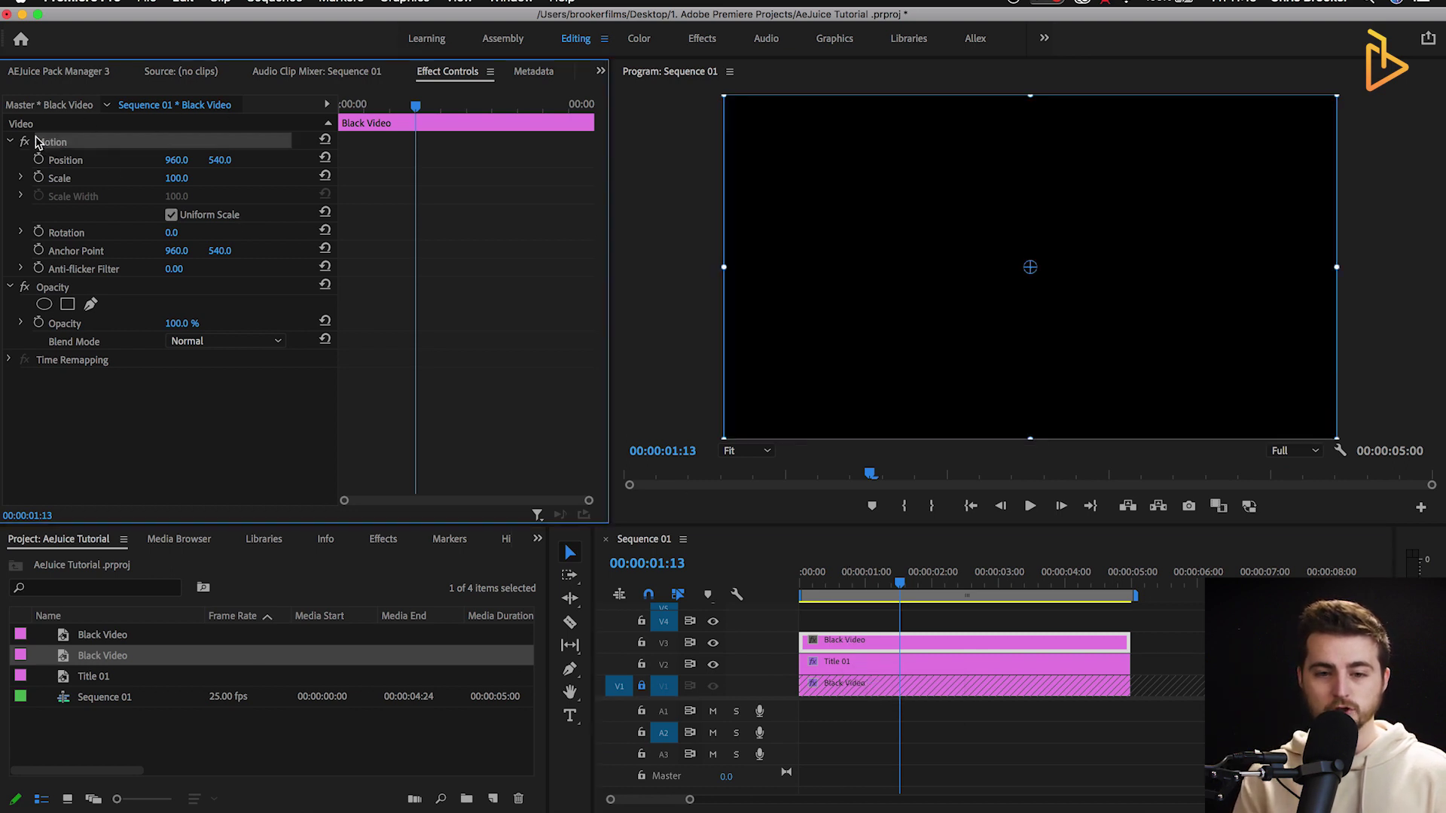
left_click(67, 160)
left_click(64, 188)
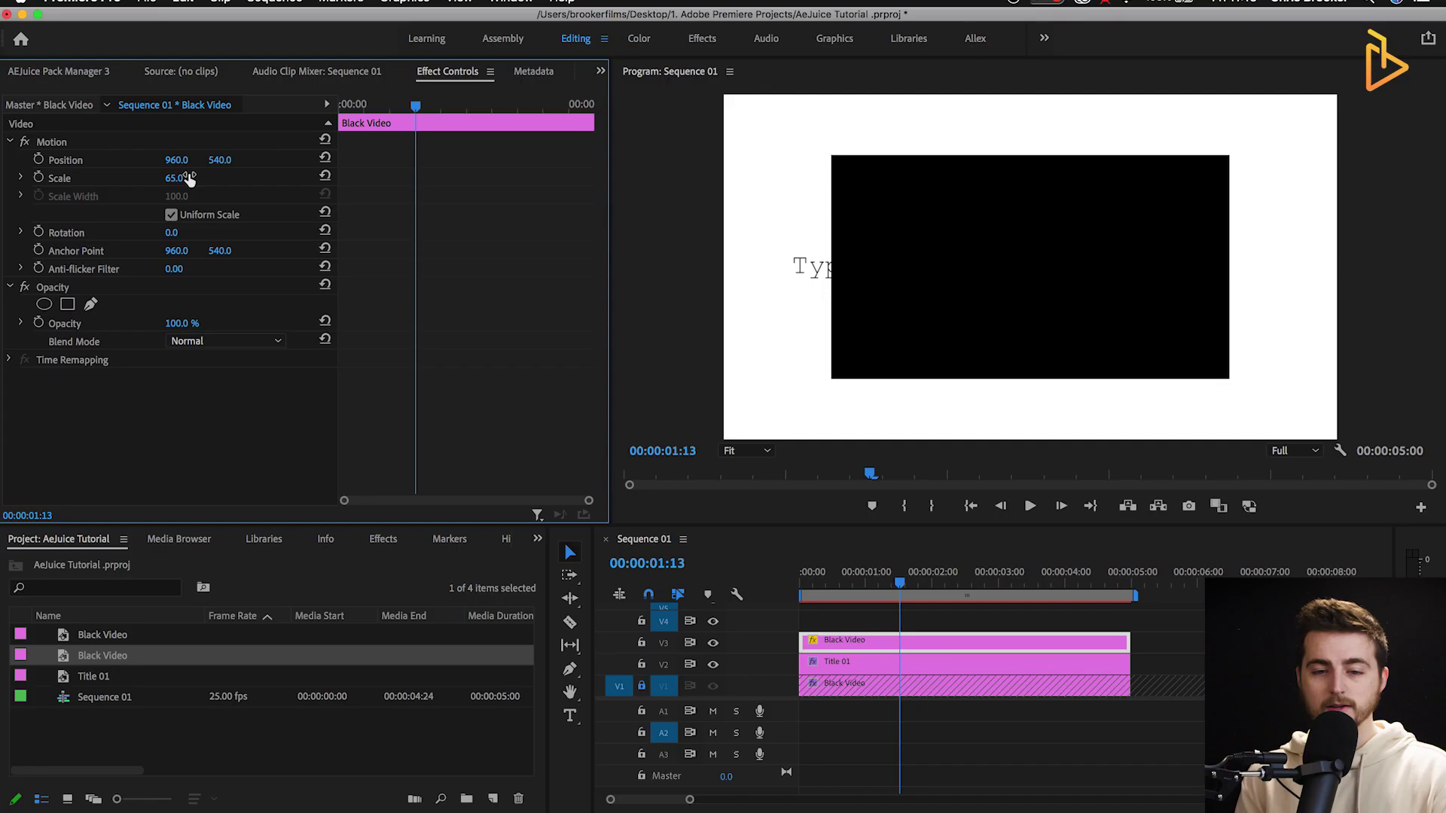
left_click_drag(181, 179, 189, 179)
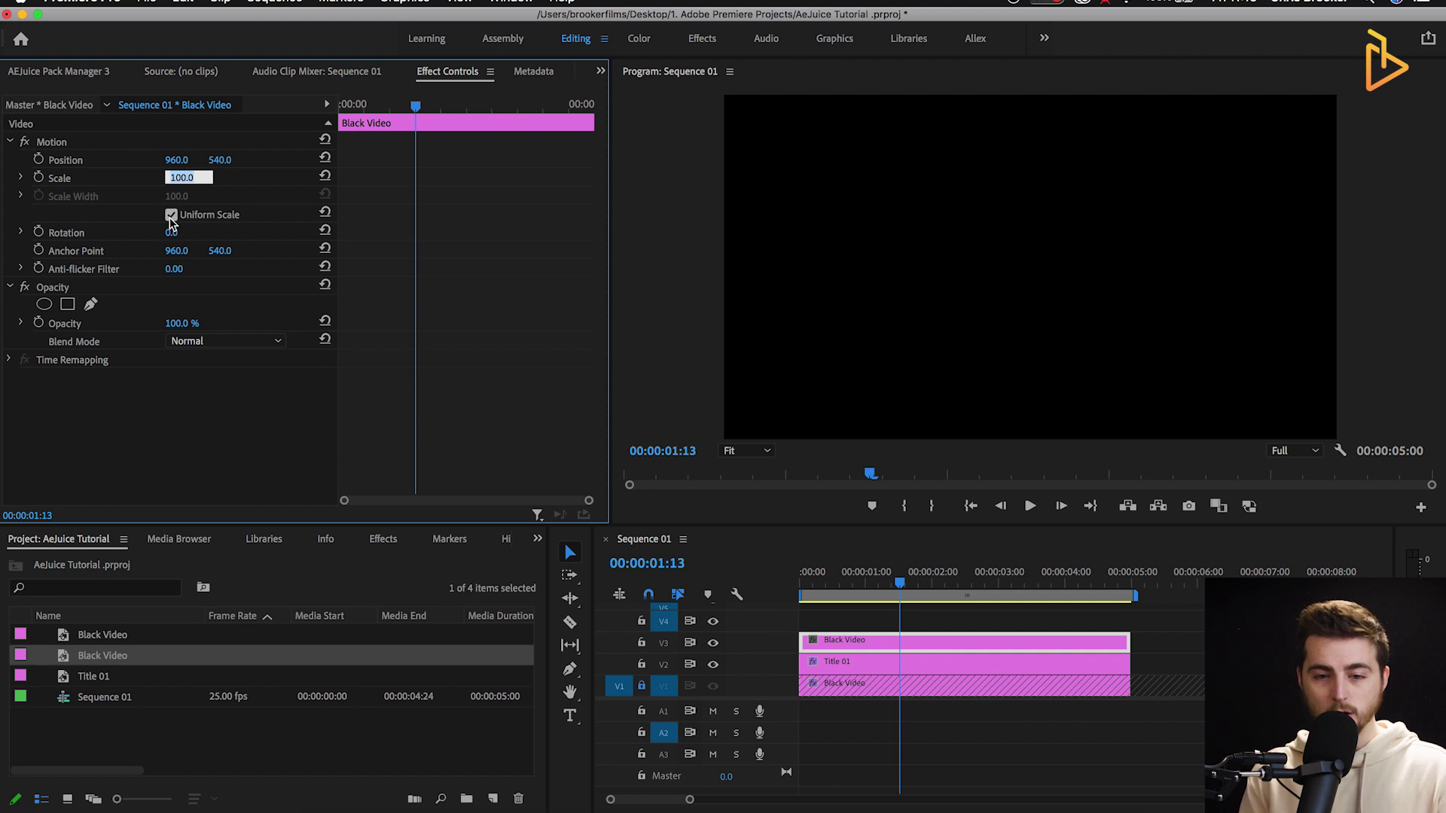
left_click_drag(189, 179, 162, 179)
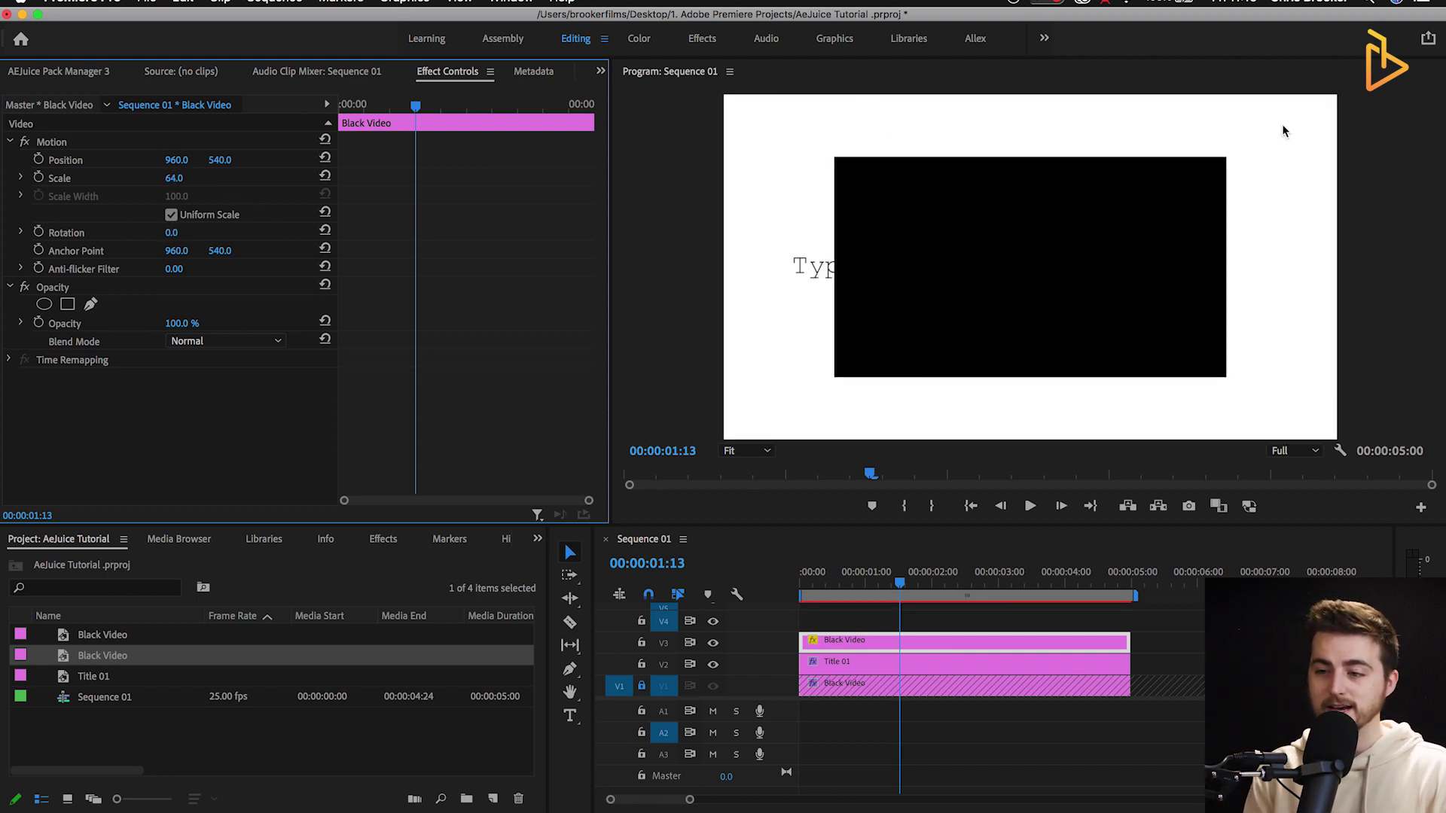
Turn off Uniform Scale for the V3 Black Video clip and set its Scale Height to 7 and Scale Width to 0.5.
left_click(171, 215)
left_click_drag(174, 196, 133, 183)
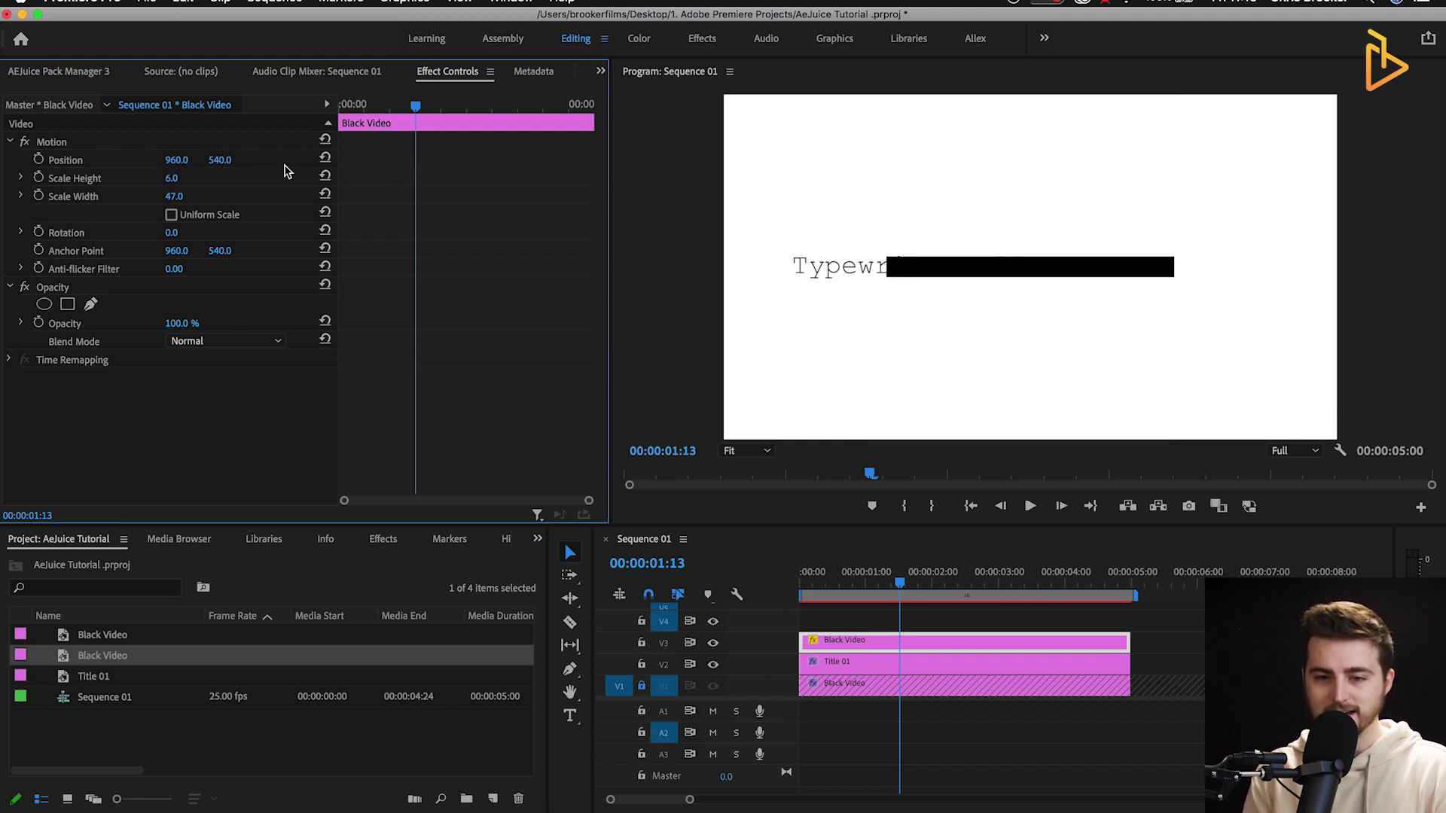
left_click(174, 179)
type("7")
key("Return")
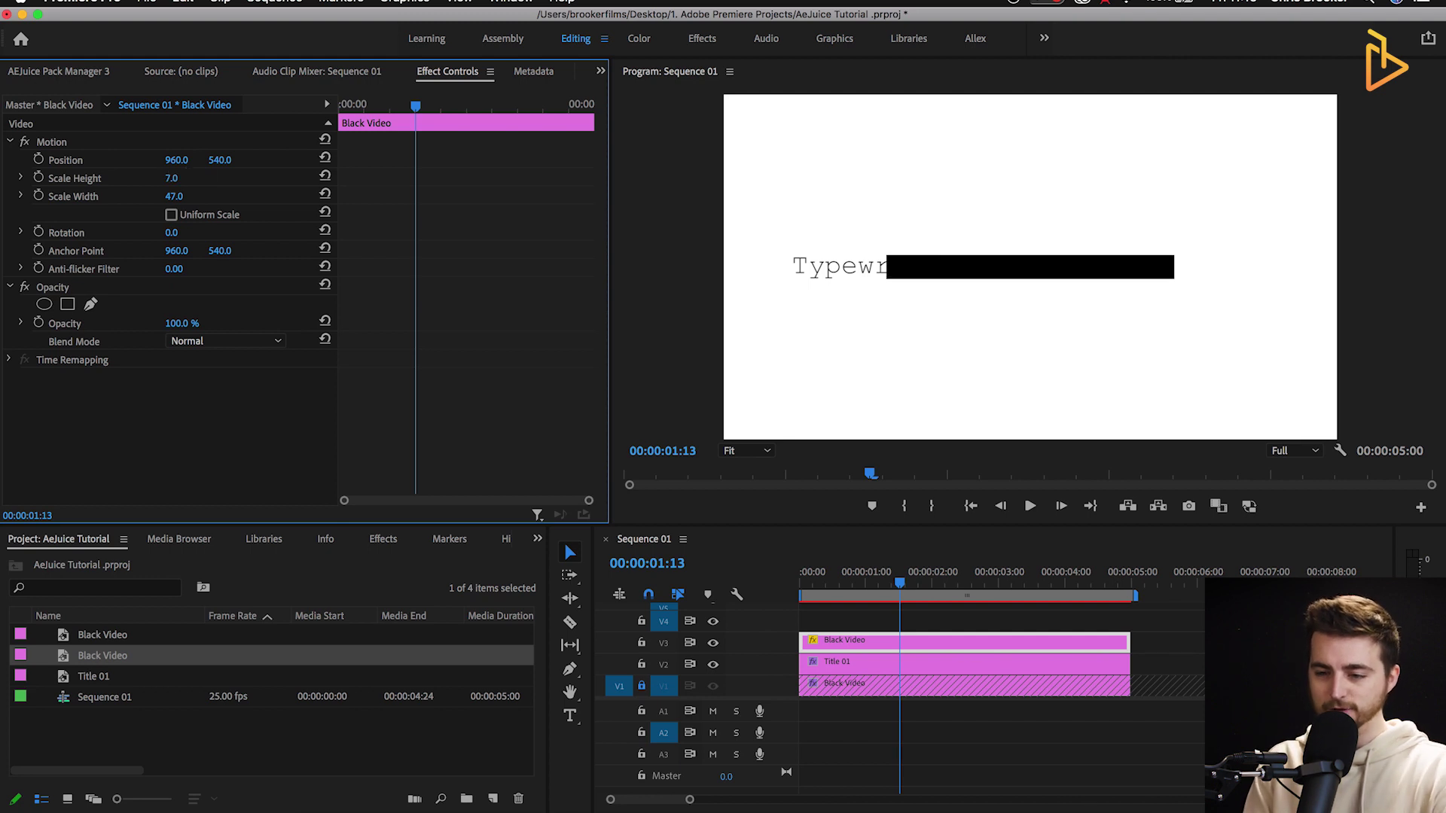
left_click(187, 195)
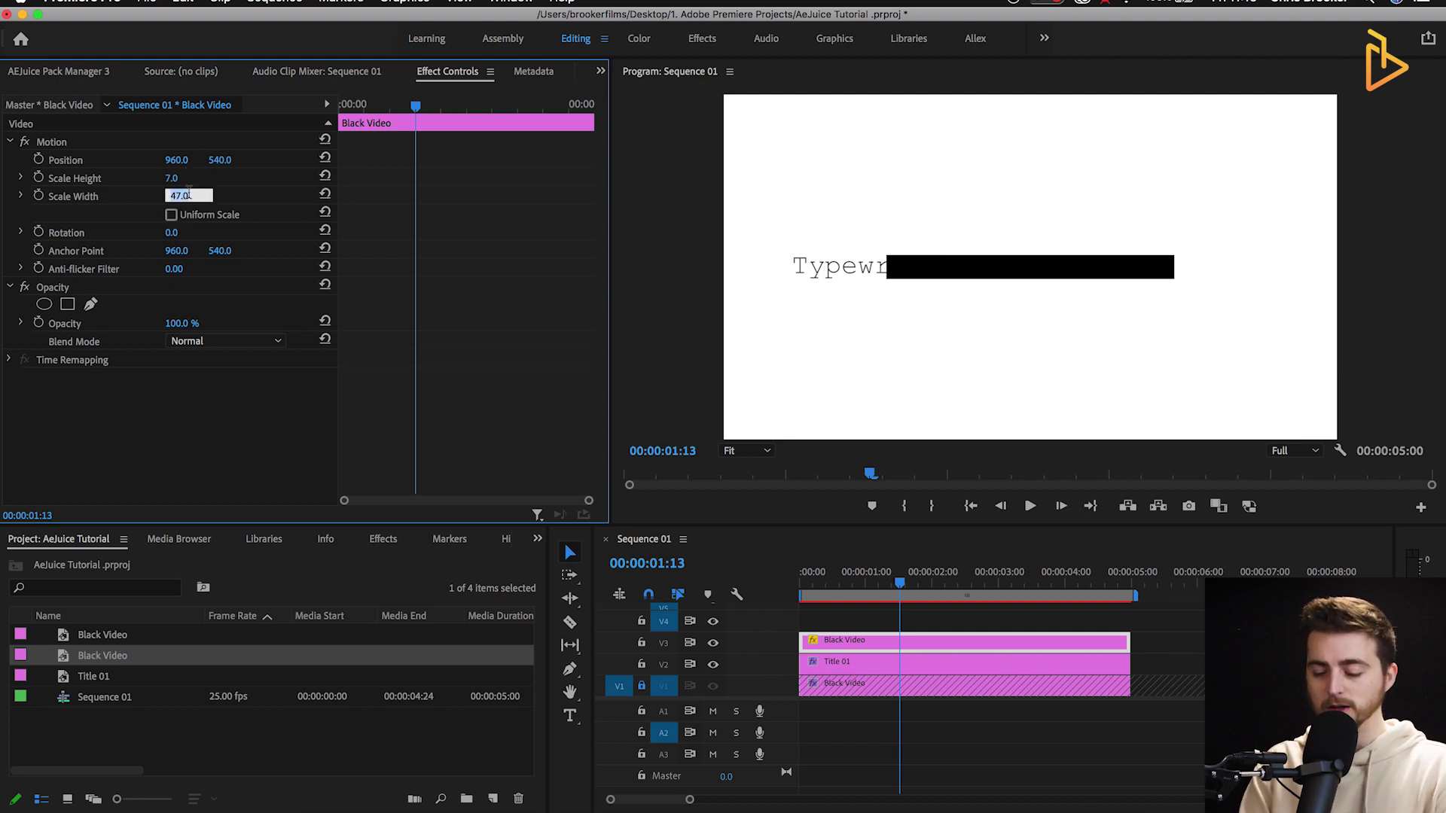
type("0.5")
key("Return")
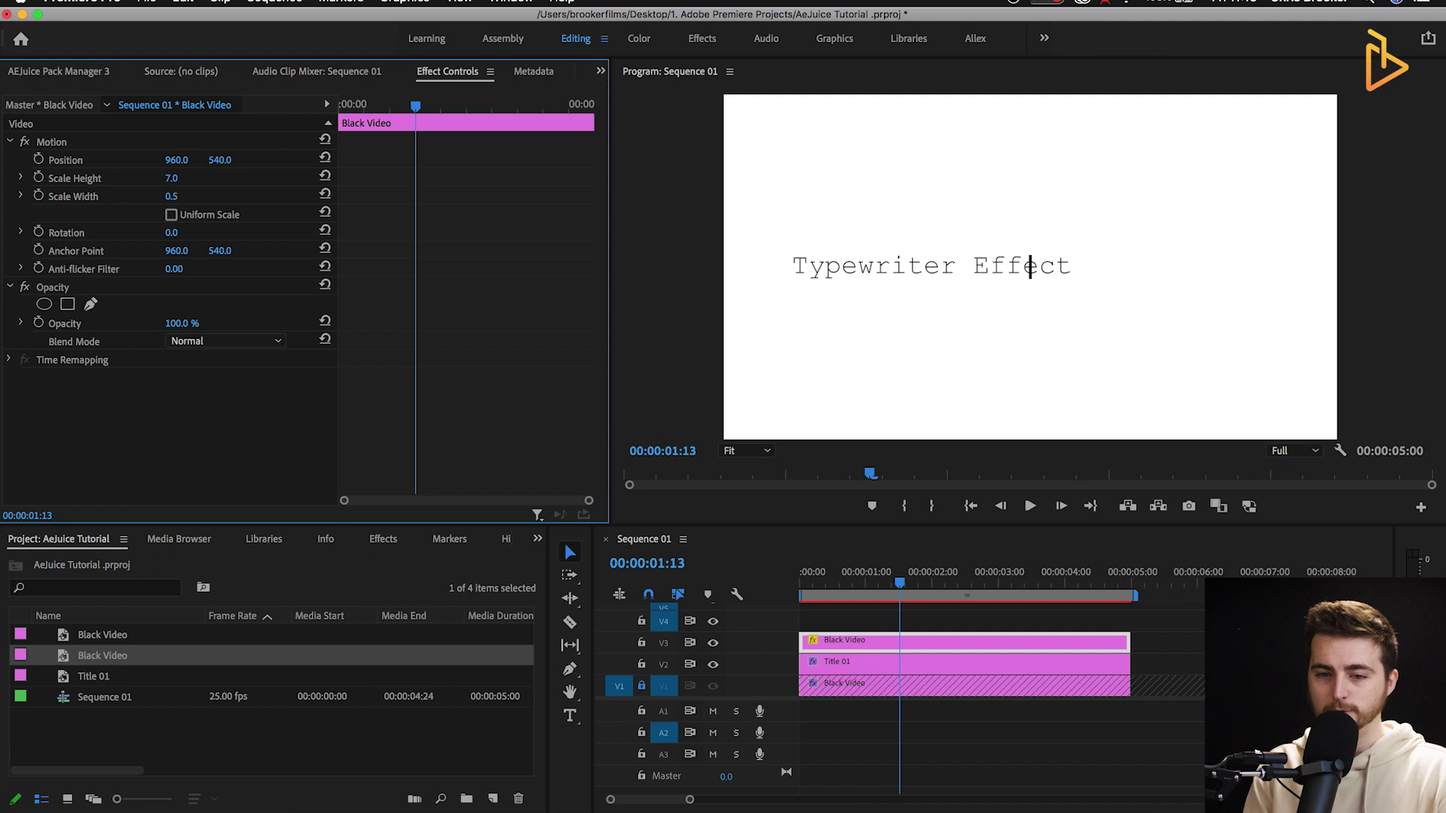
Place the black bar right after "Effect" at Position X 1109, with Scale Width 0.3 and Scale Height 13.
mouse_move(179, 160)
left_mouse_down()
mouse_move(226, 159)
mouse_move(198, 160)
left_mouse_up()
left_click(186, 196)
type("0.3")
key("Return")
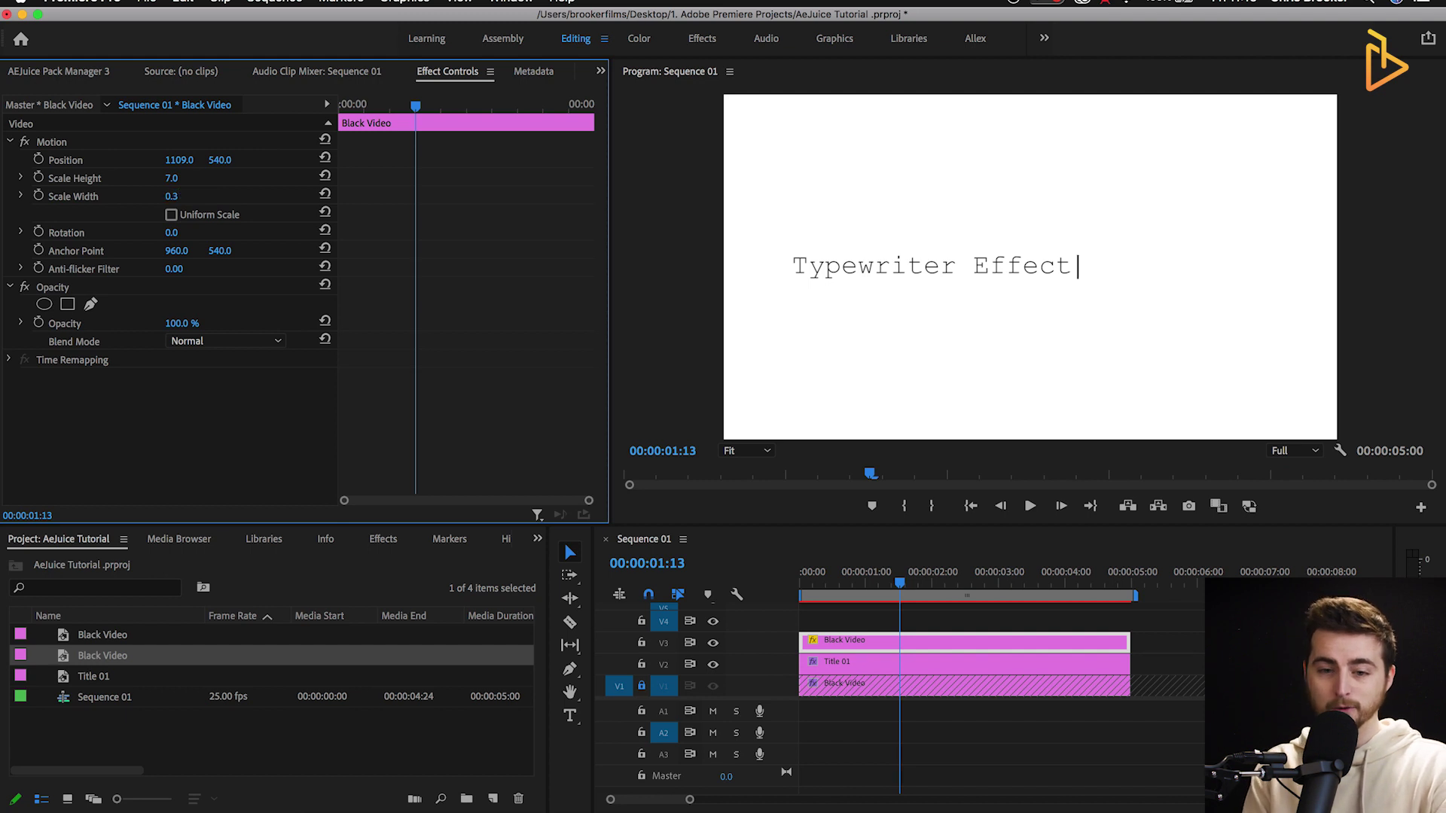
left_click(174, 178)
type("26")
key("Return")
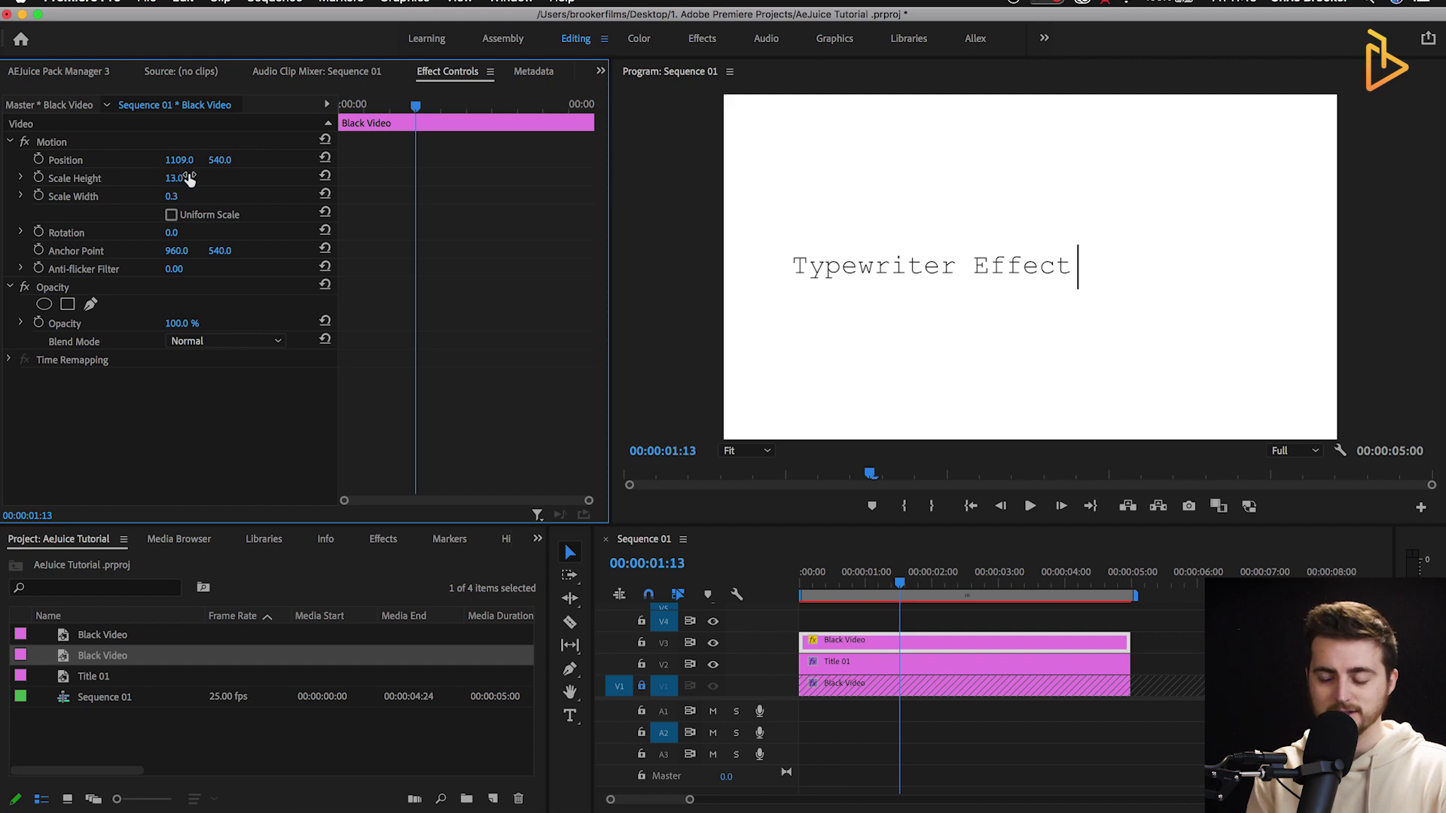
At 00:00:00:09, set the bar's Position X to 227 and turn on keyframing for Position.
left_click_drag(415, 106, 362, 115)
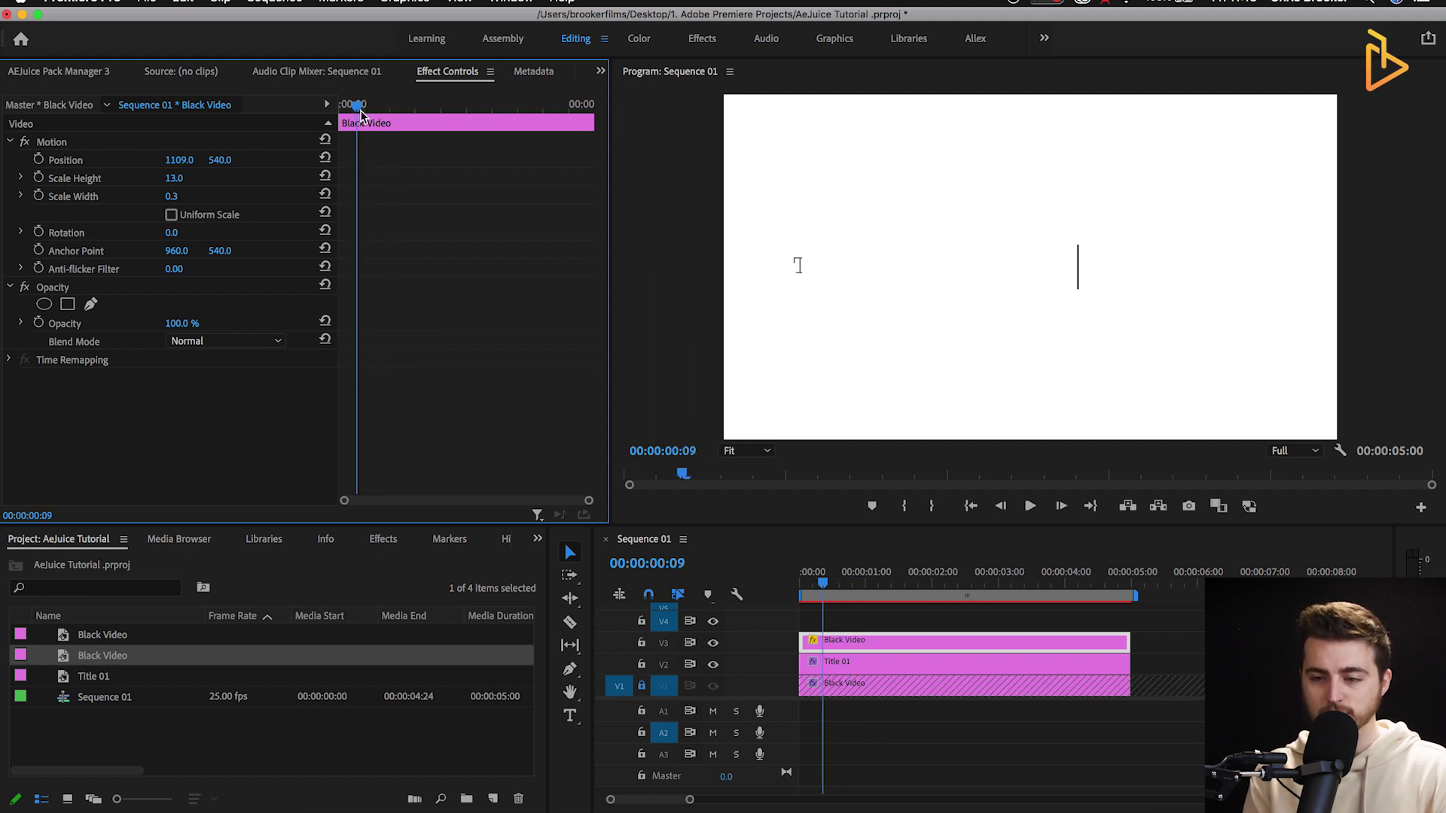
left_click_drag(179, 159, 34, 160)
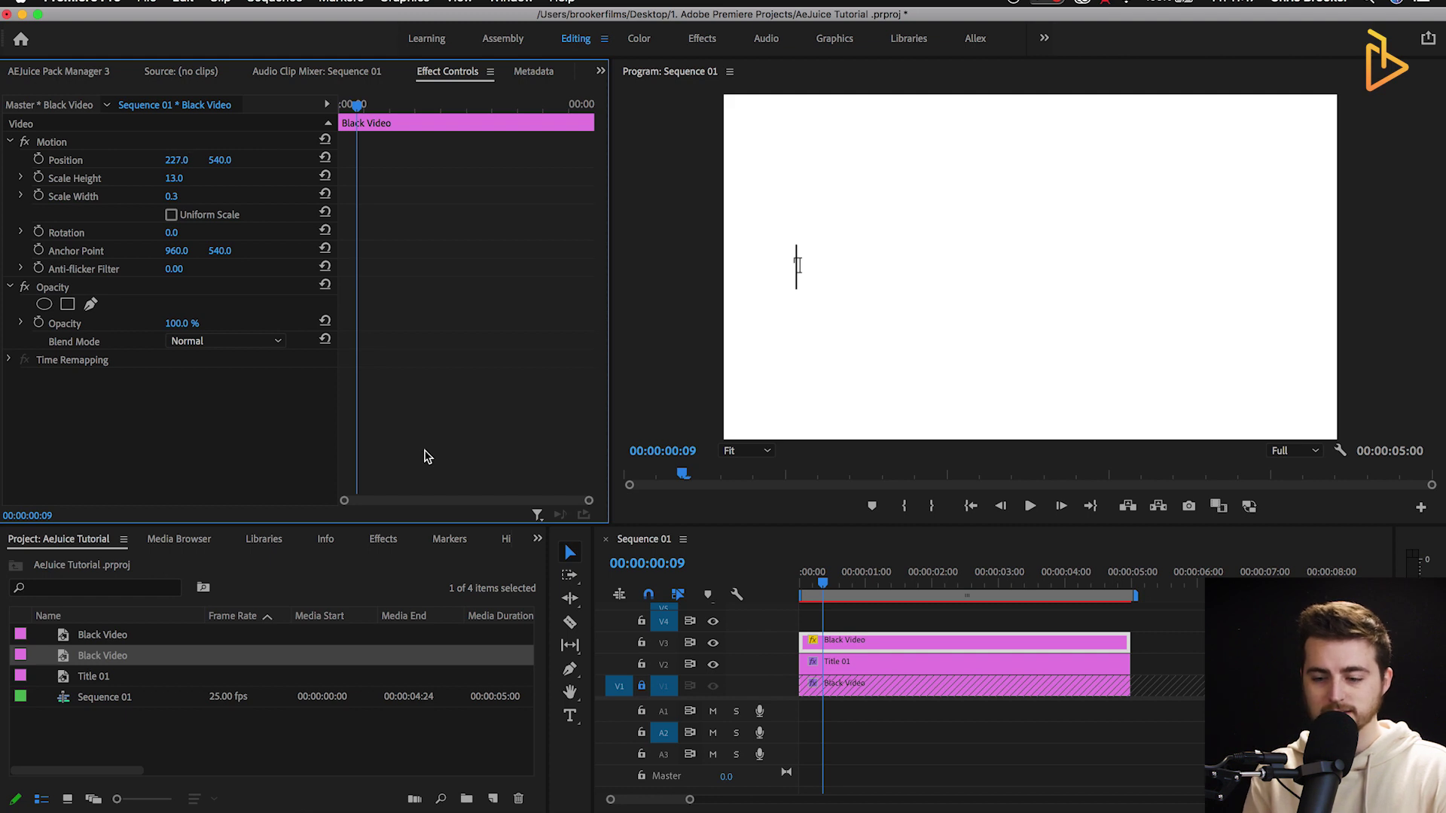
left_click(38, 159)
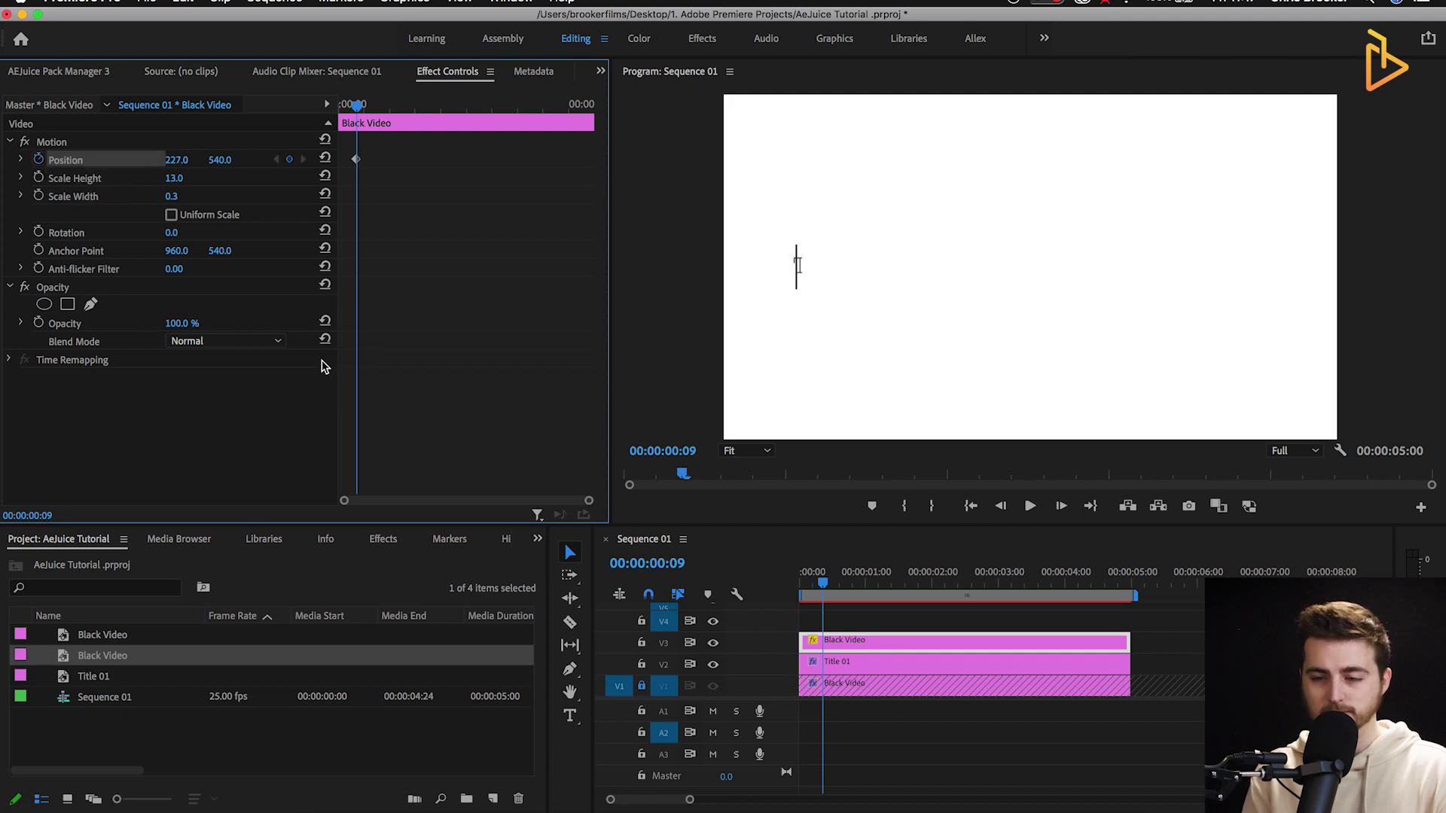
Add a second Position keyframe slightly past two seconds with the bar at the title's end, and play the animation from the start.
left_click_drag(358, 105, 454, 111)
left_click_drag(182, 160, 1305, 160)
left_click_drag(456, 104, 360, 103)
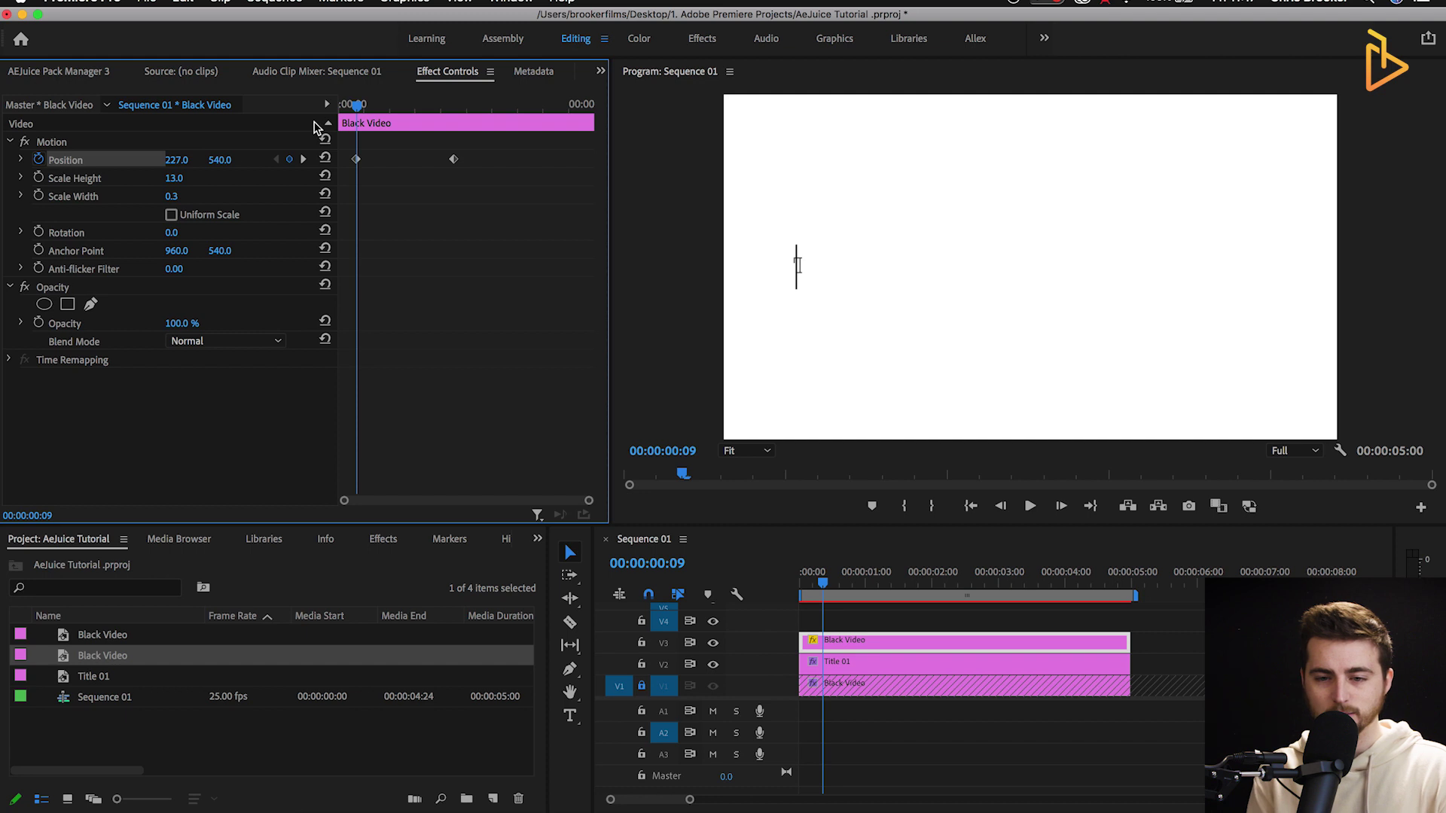
mouse_move(364, 109)
left_mouse_down()
mouse_move(451, 118)
mouse_move(347, 117)
left_mouse_up()
key("space")
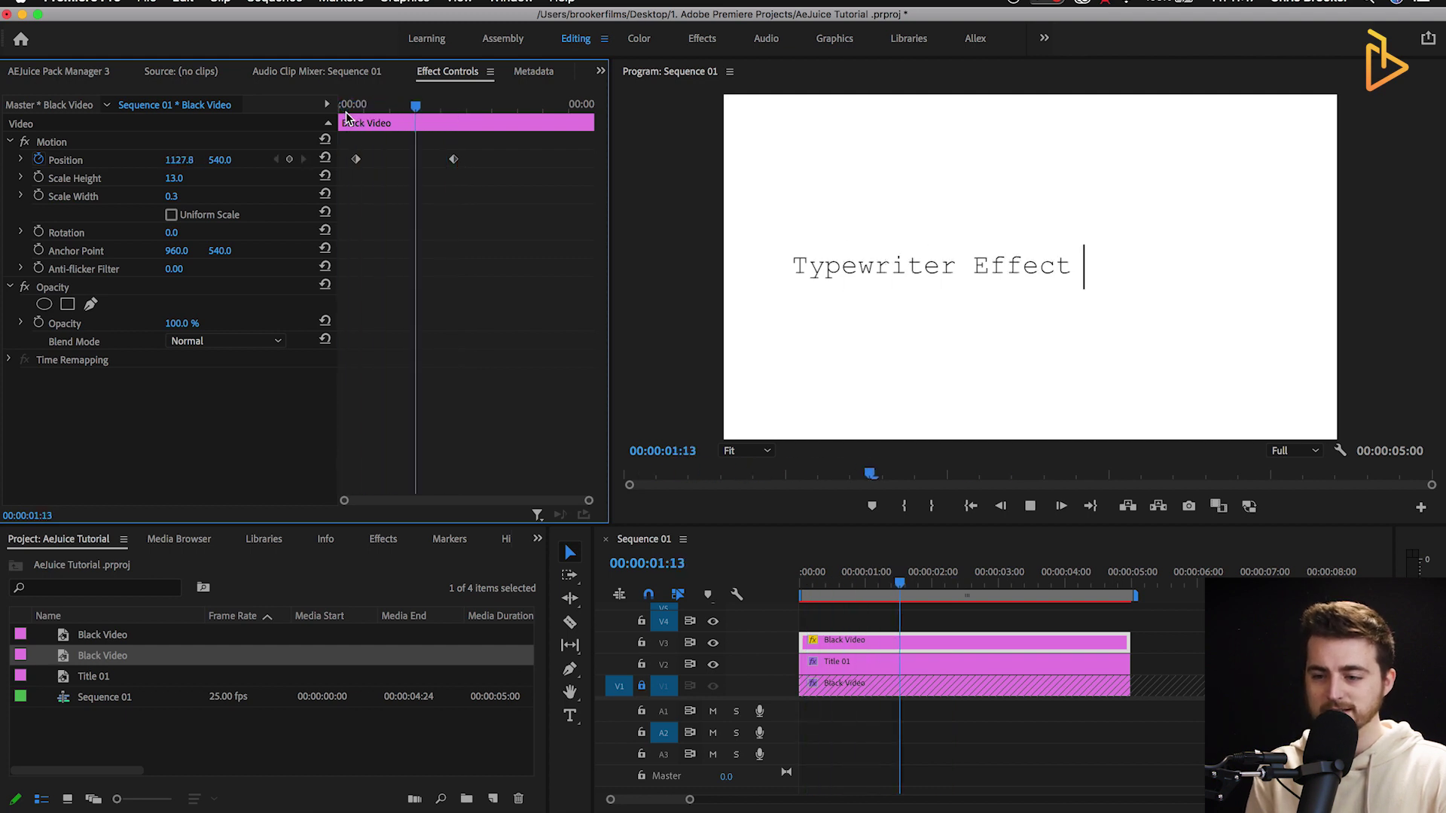
key("space")
Add Position keyframes for the bar at 00:00:00:18 with X 533.5 and at 00:00:00:11 with X 327.1.
left_click_drag(473, 104, 378, 105)
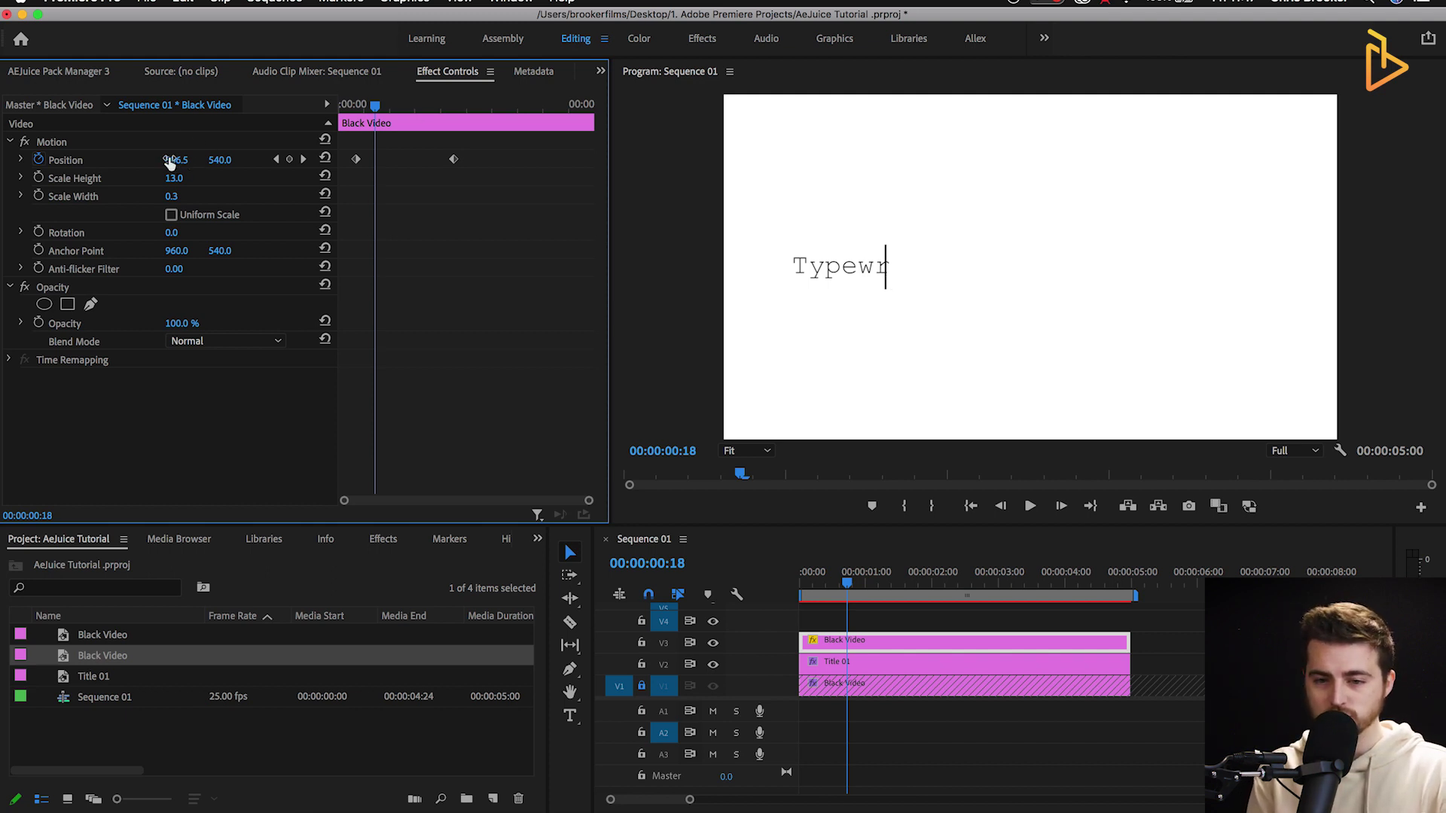
left_click_drag(177, 160, 193, 160)
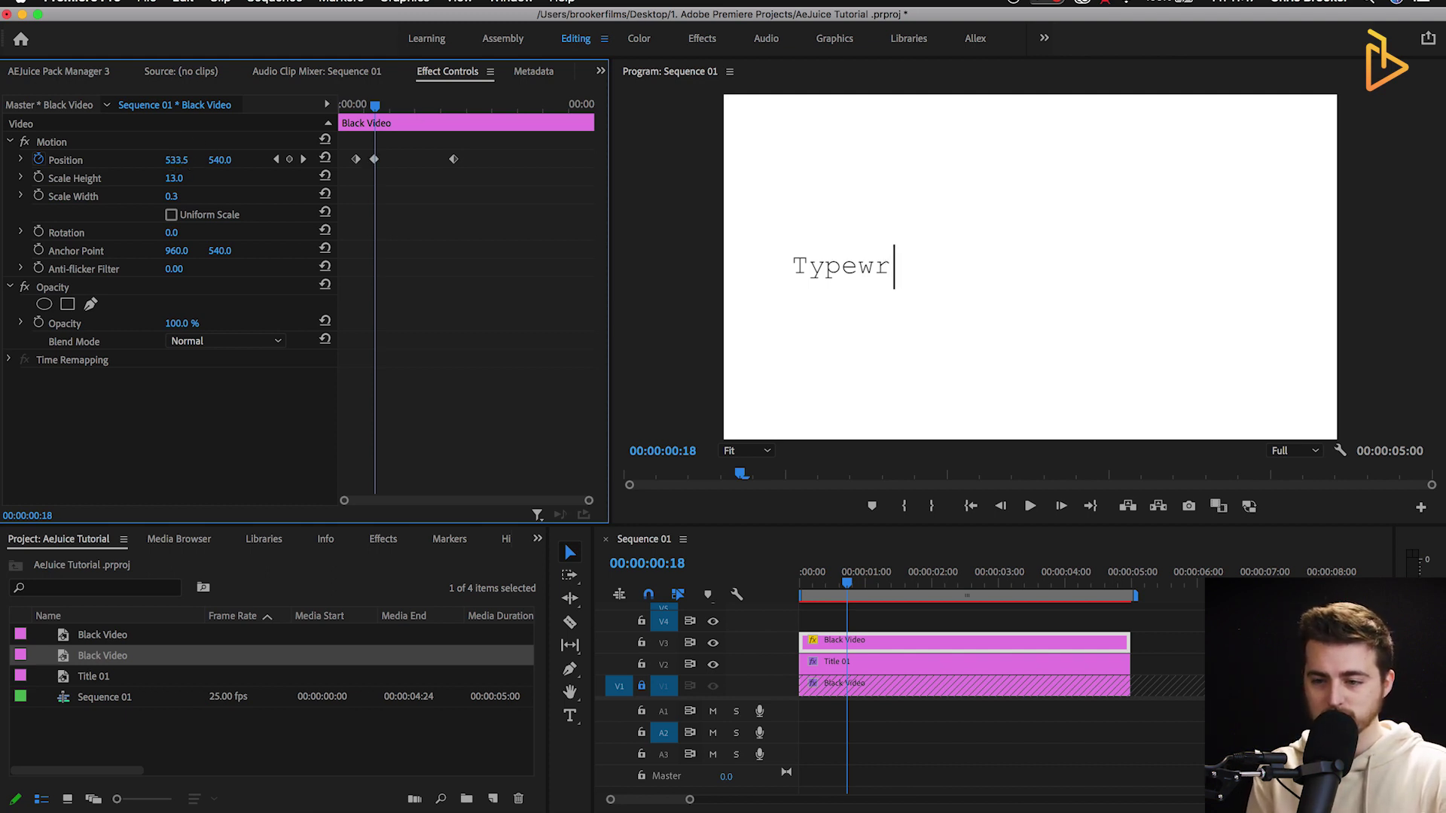
left_click_drag(374, 105, 363, 106)
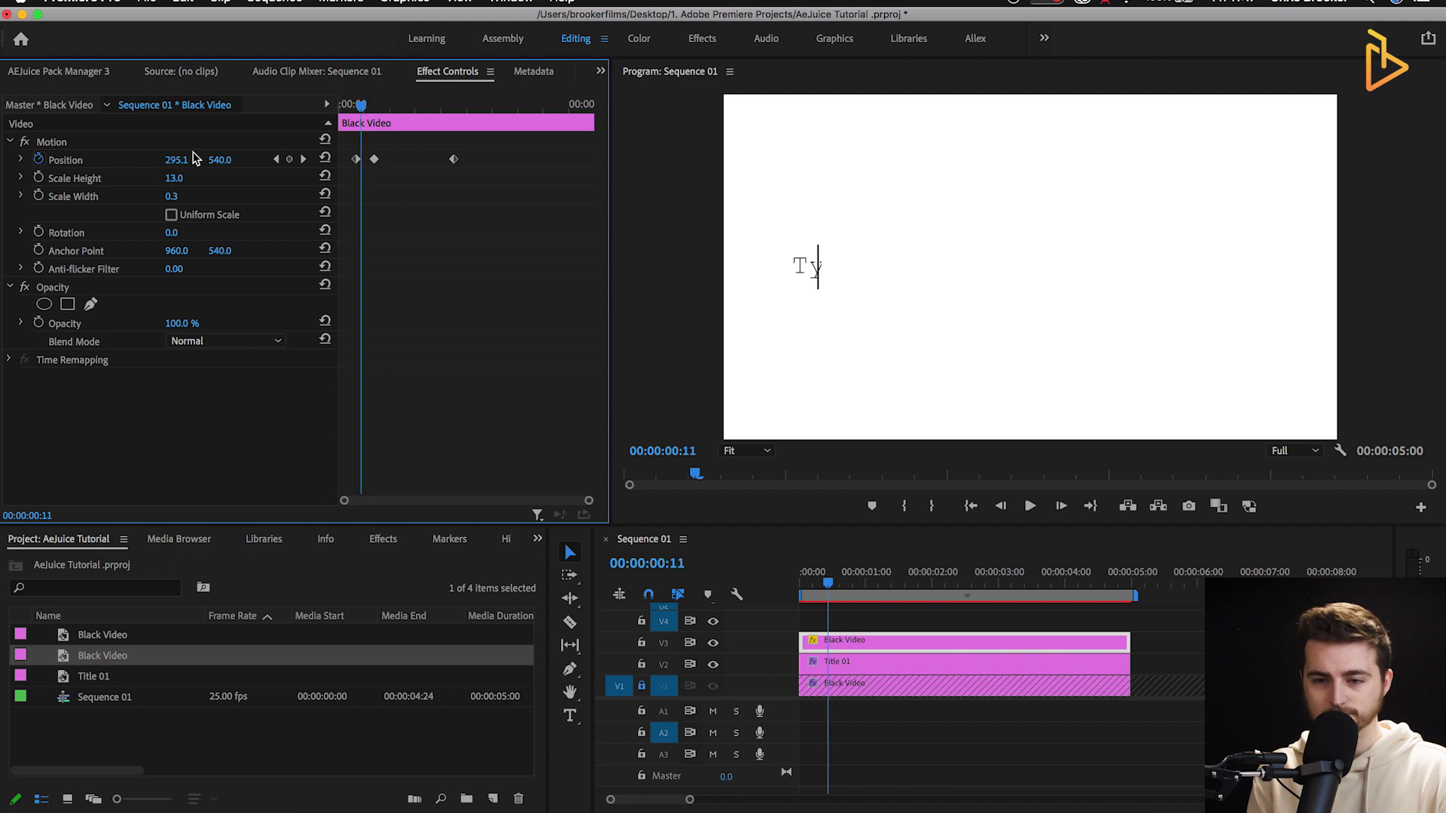
left_click_drag(176, 159, 184, 159)
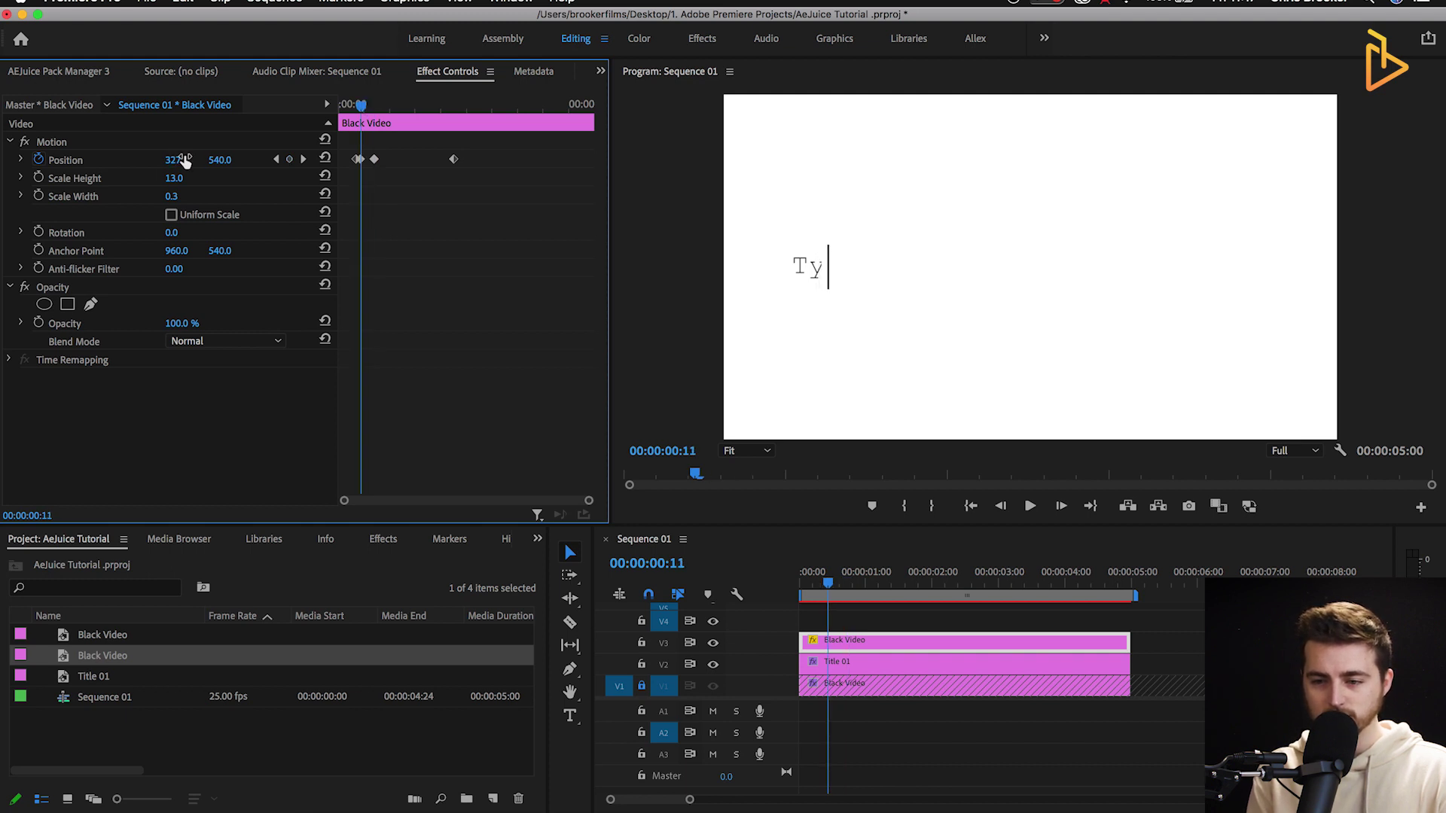
scroll(368, 246, "up", 3)
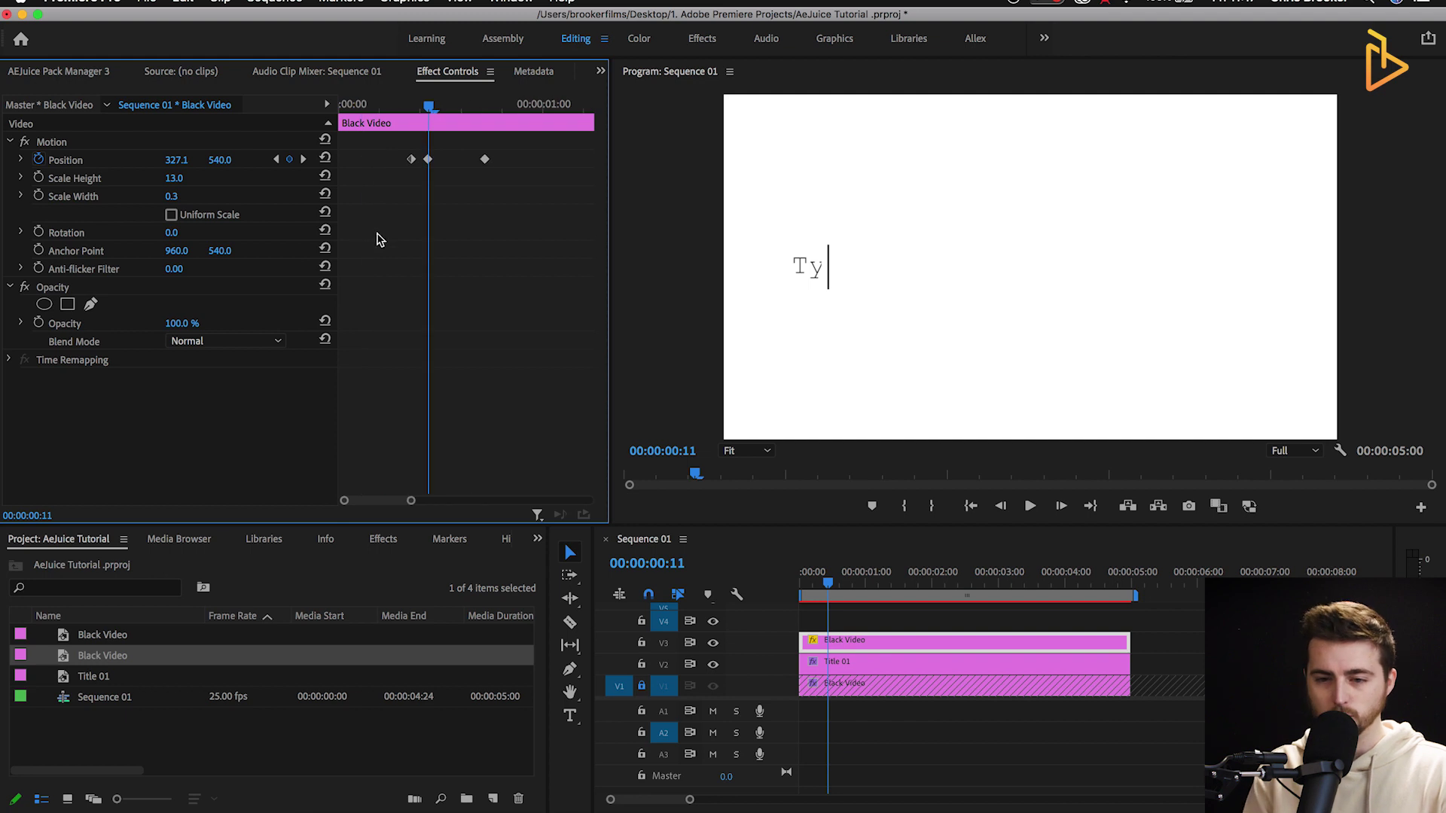
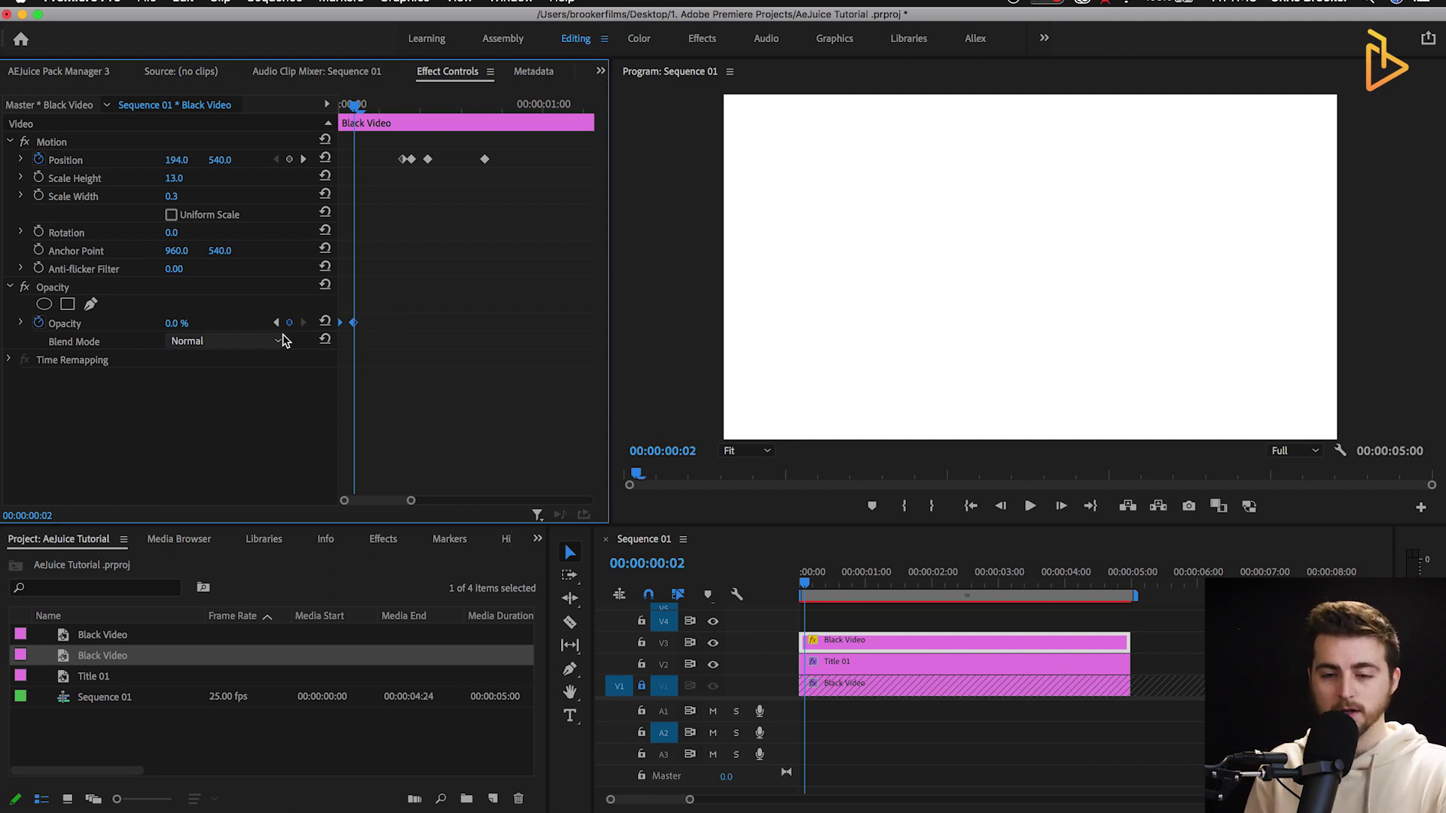
Continue the bar's Opacity blink with keyframes of 100% at 00:00:00:04 and 0% at 00:00:00:06, and play it from the start.
key("Right")
key("Right")
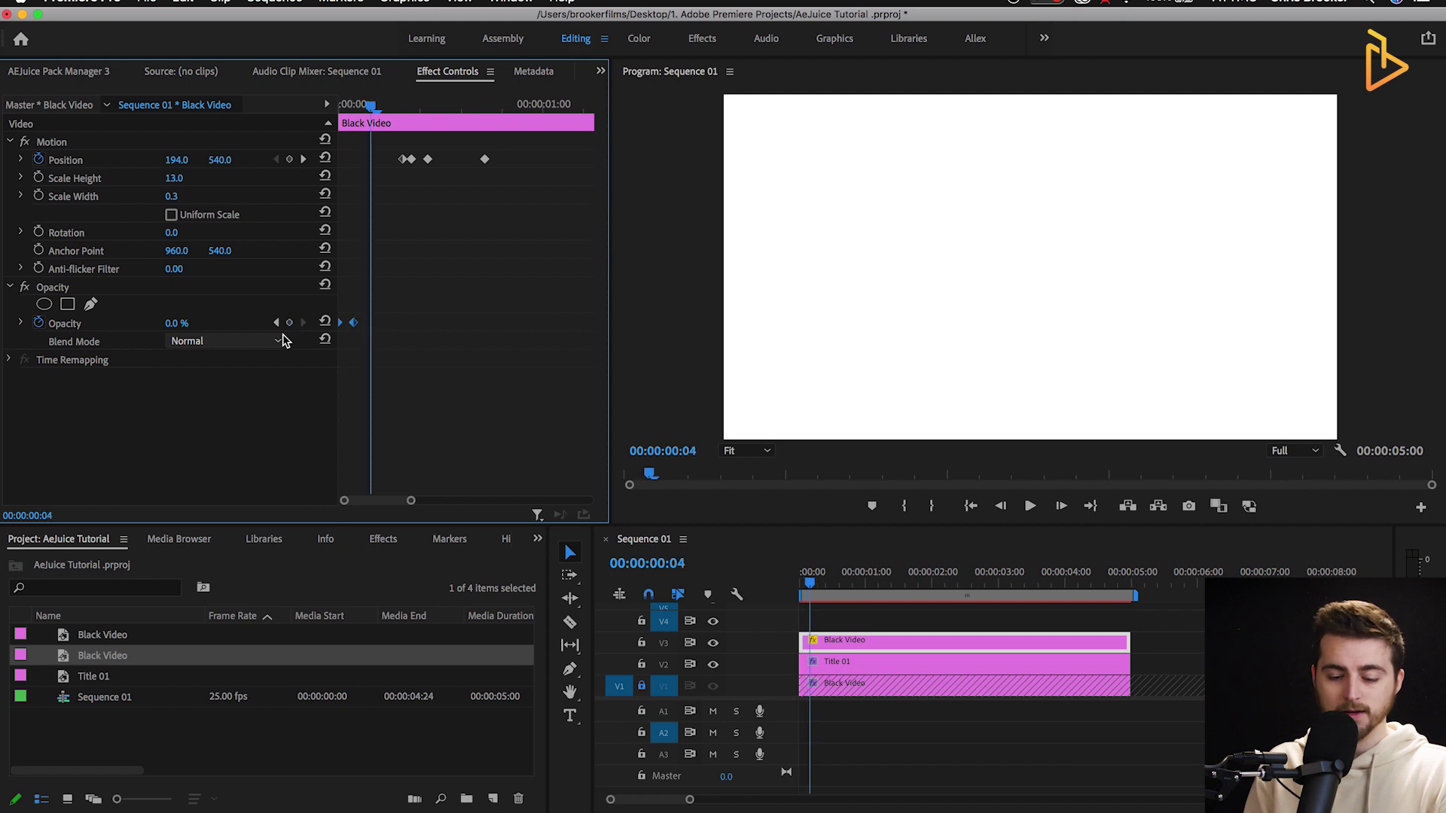
key("Home")
key("space")
key("space")
key("space")
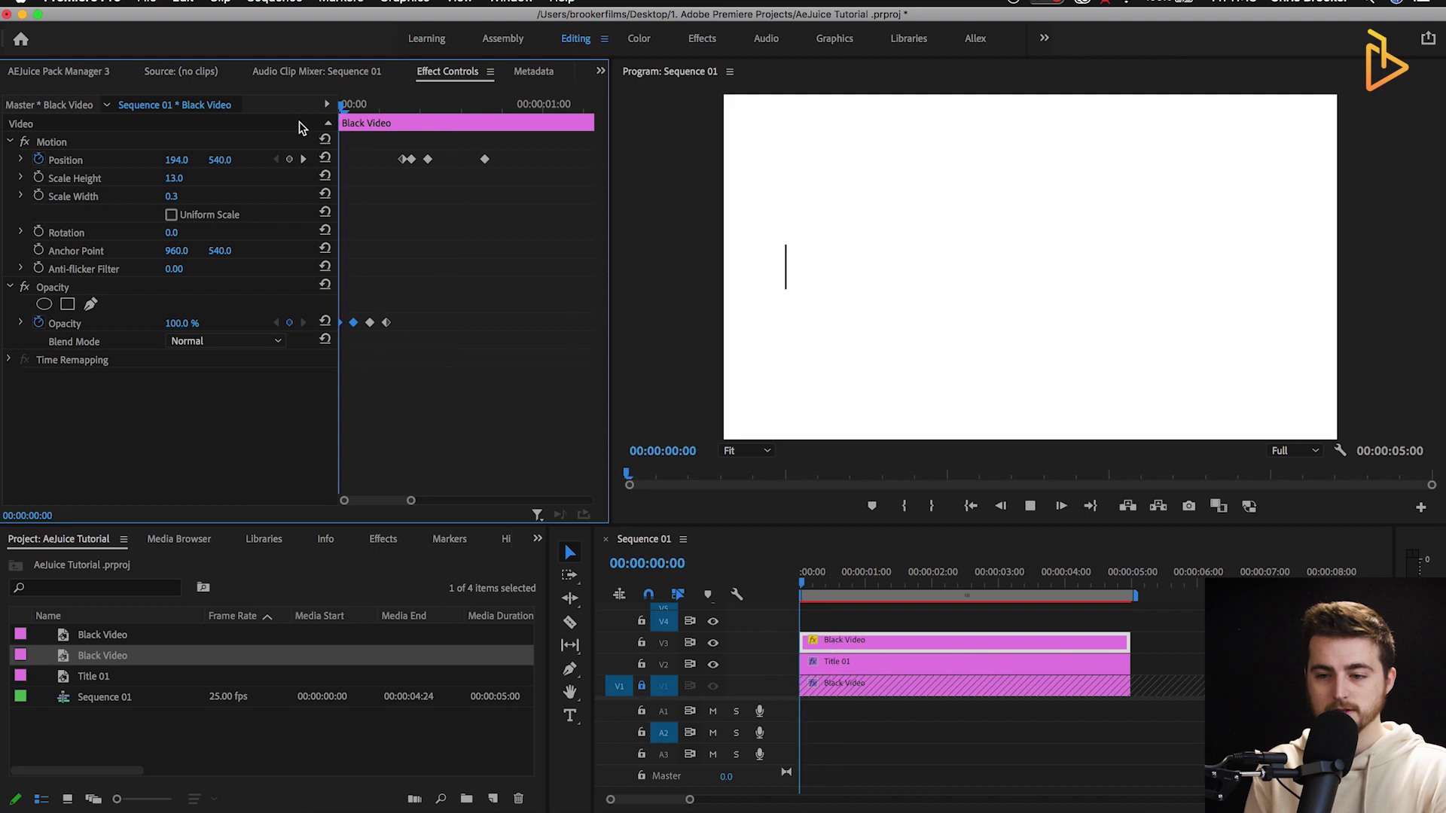
key("space")
key("space")
key("space")
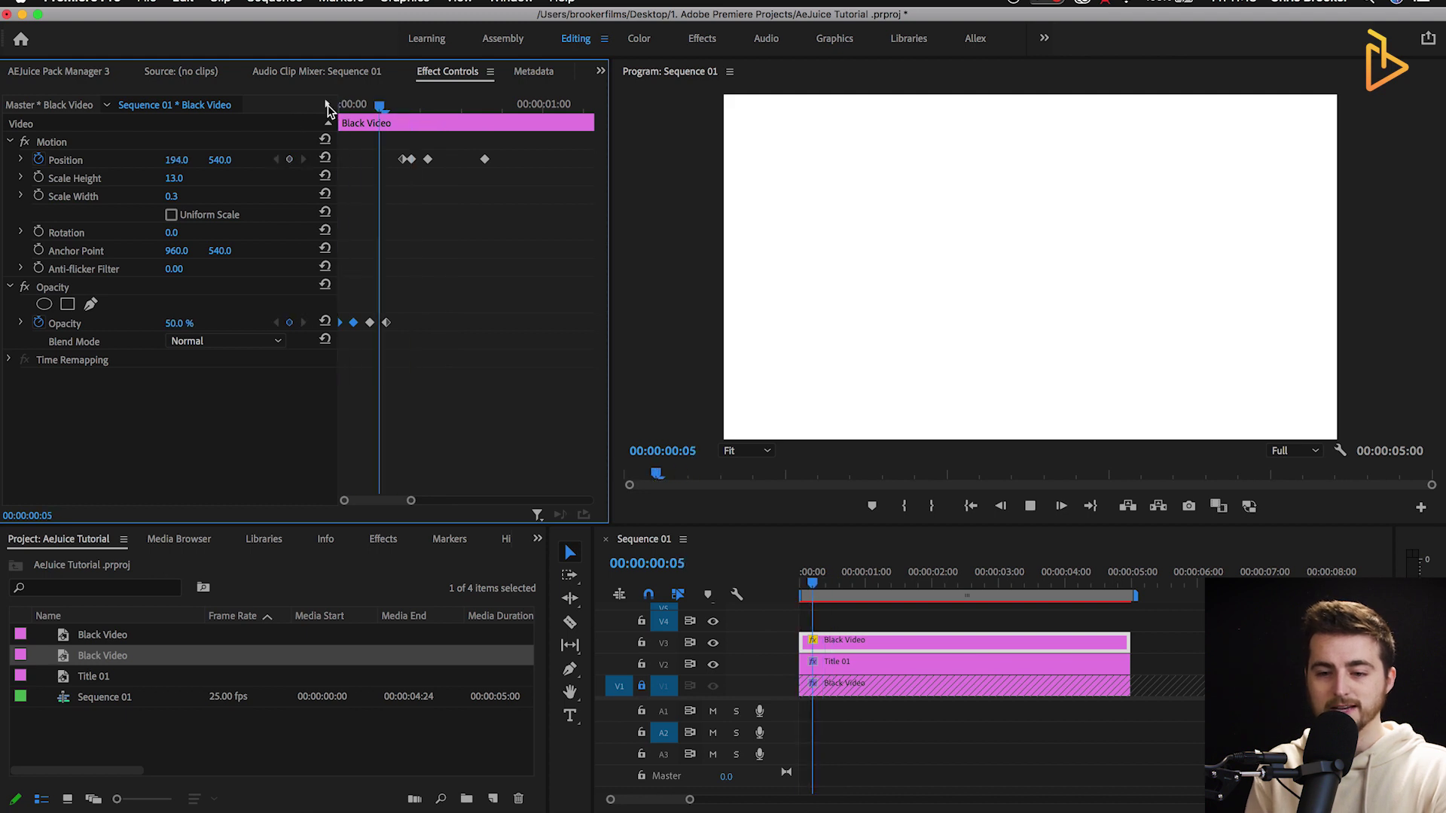
key("Left")
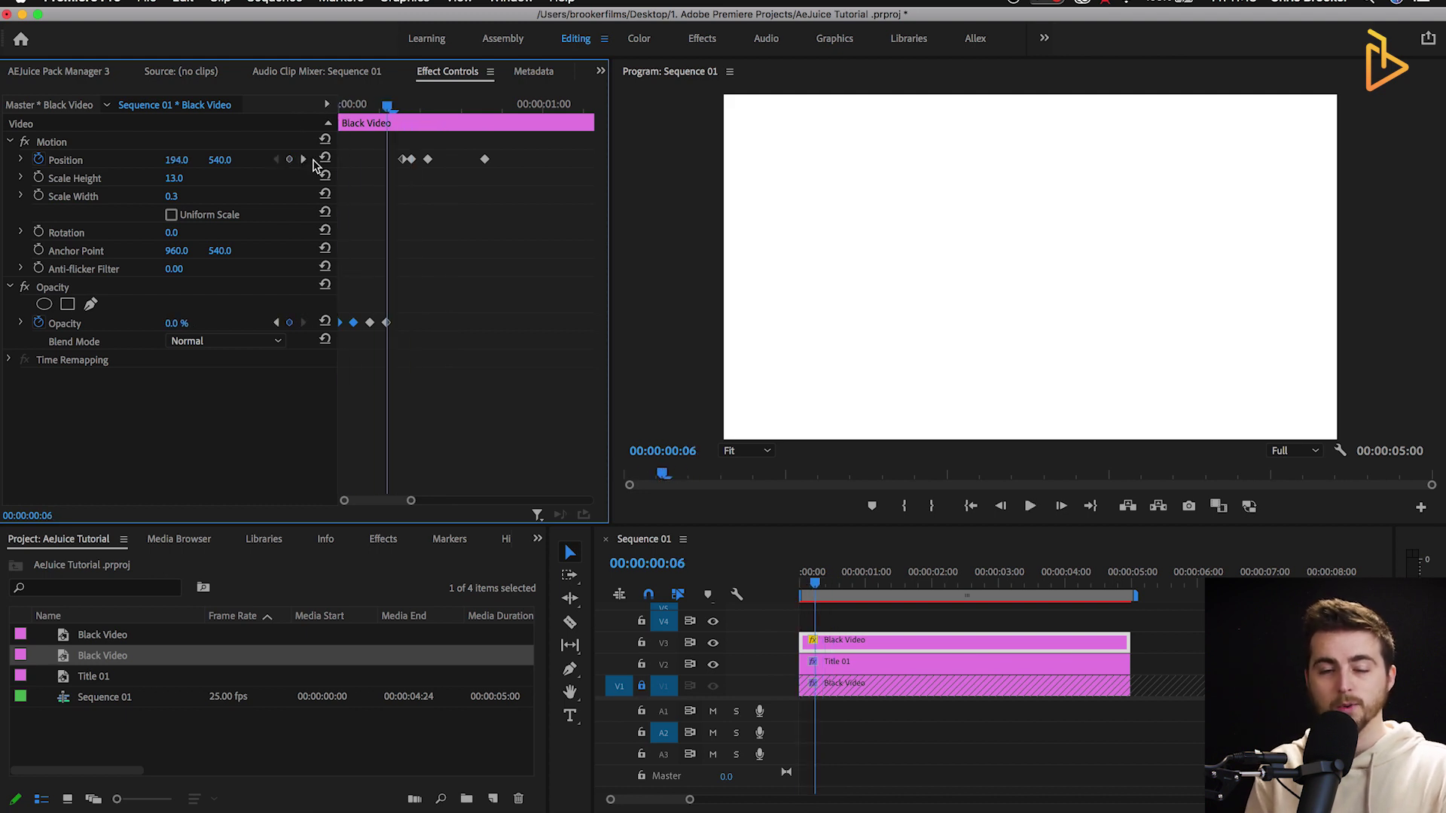
Copy the four Opacity keyframes, paste them at 00:00:00:08, and select the whole set of Opacity keyframes up to 00:00:00:14.
left_click_drag(422, 296, 241, 343)
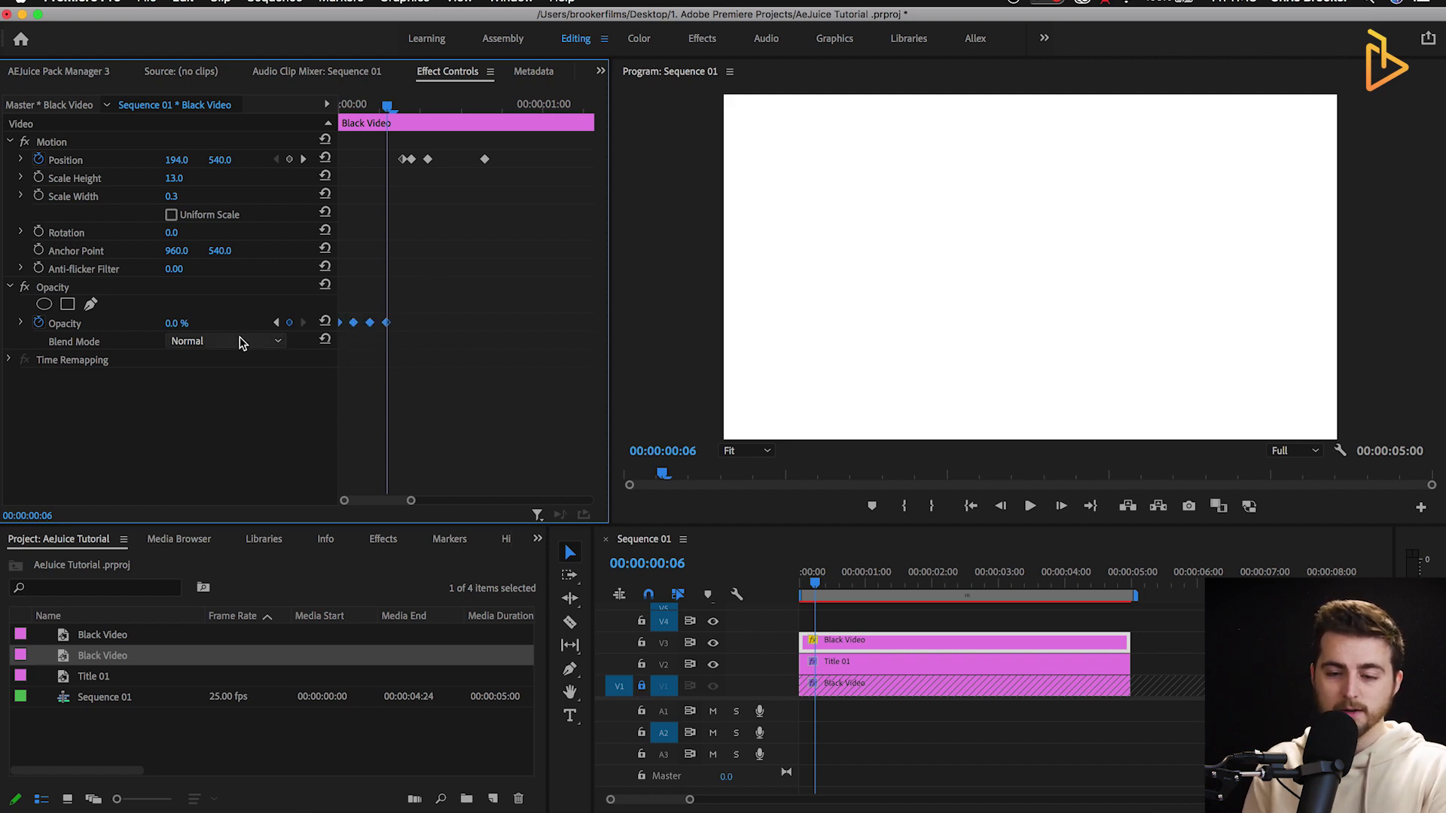
key("Right")
key("Right")
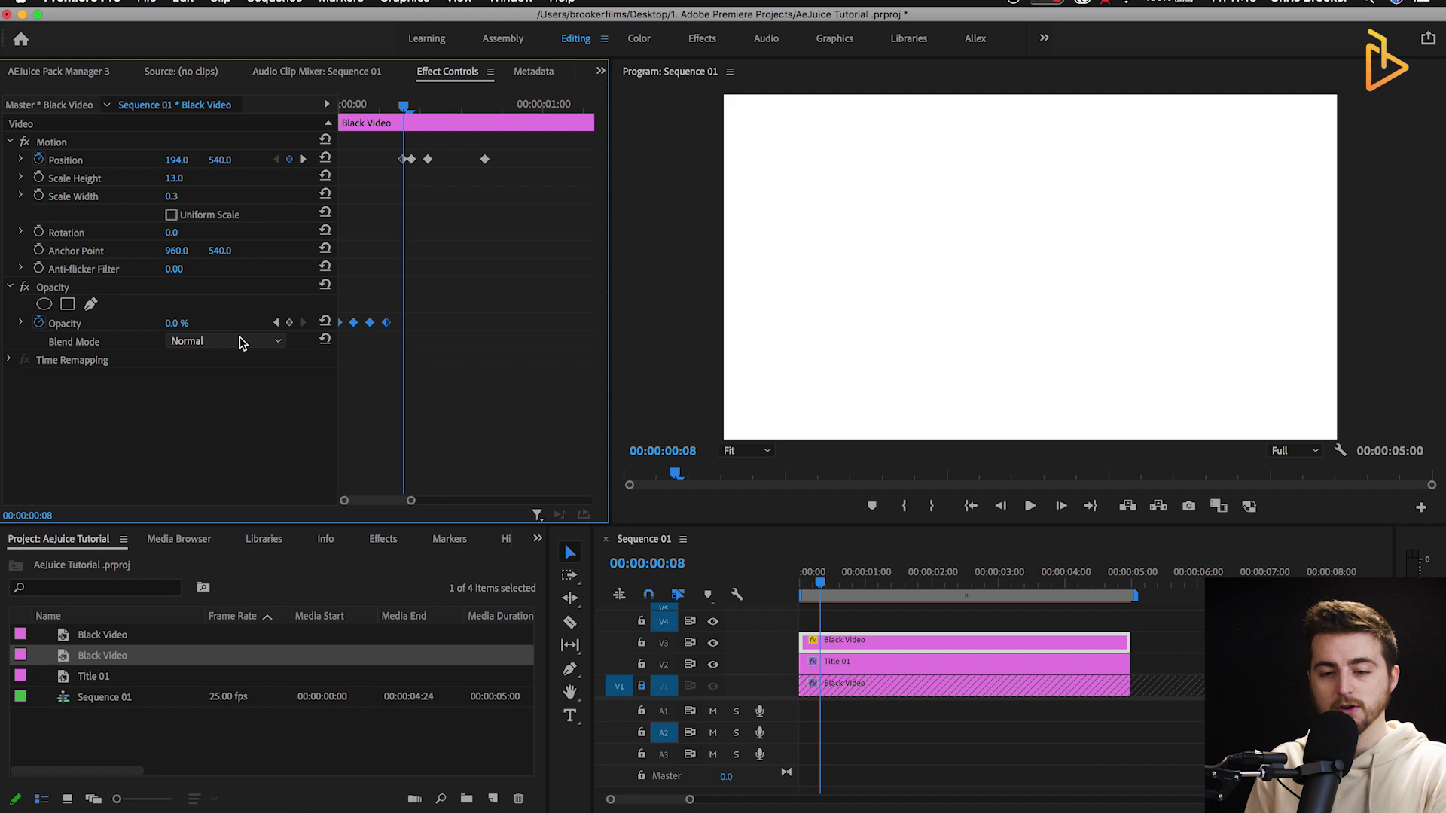
key("super+v")
left_click_drag(508, 290, 217, 330)
left_click(454, 110)
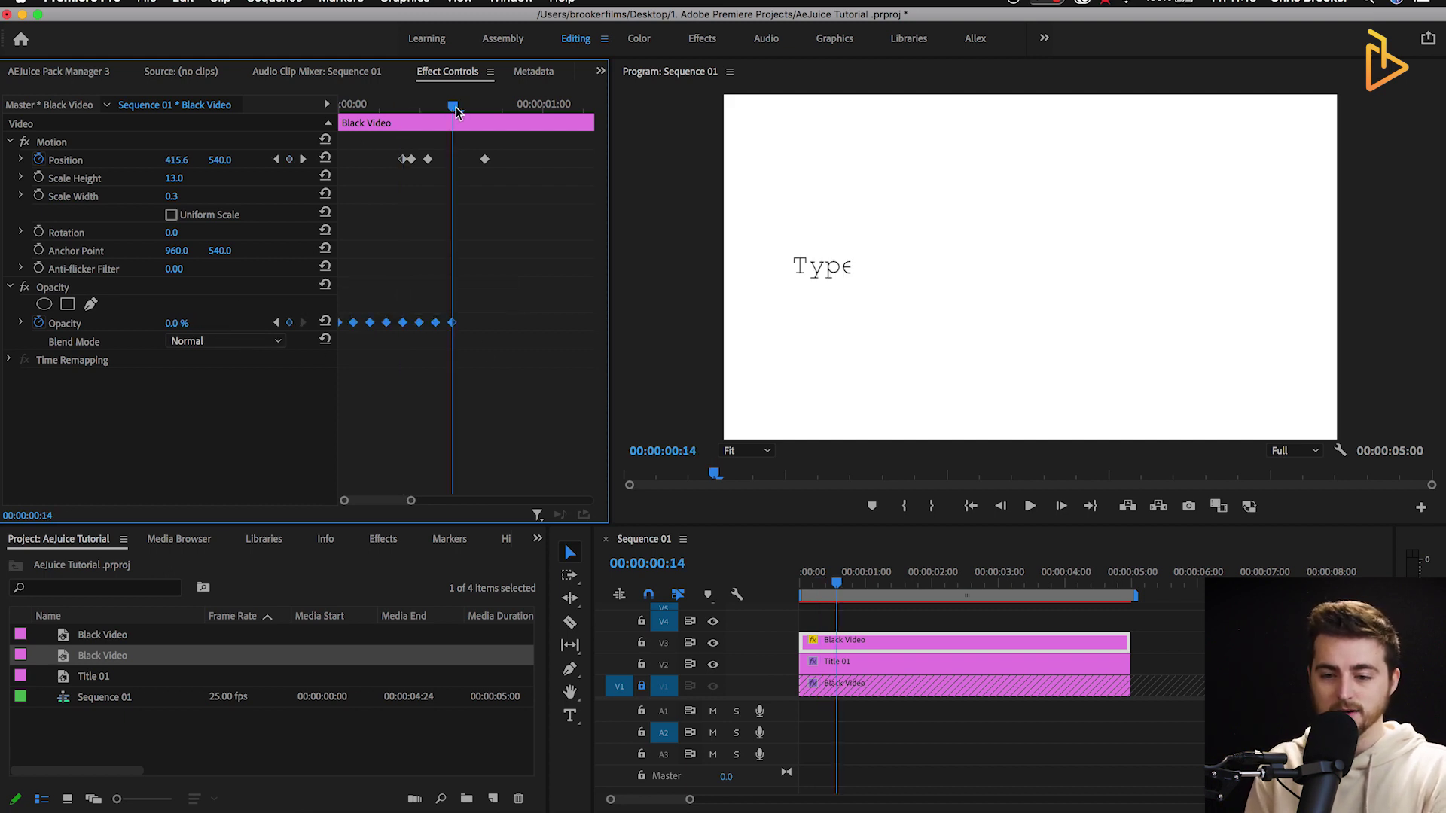
Paste the copied Opacity keyframes at 00:00:00:16.
key("Right")
key("Right")
key("super+v")
key("backslash")
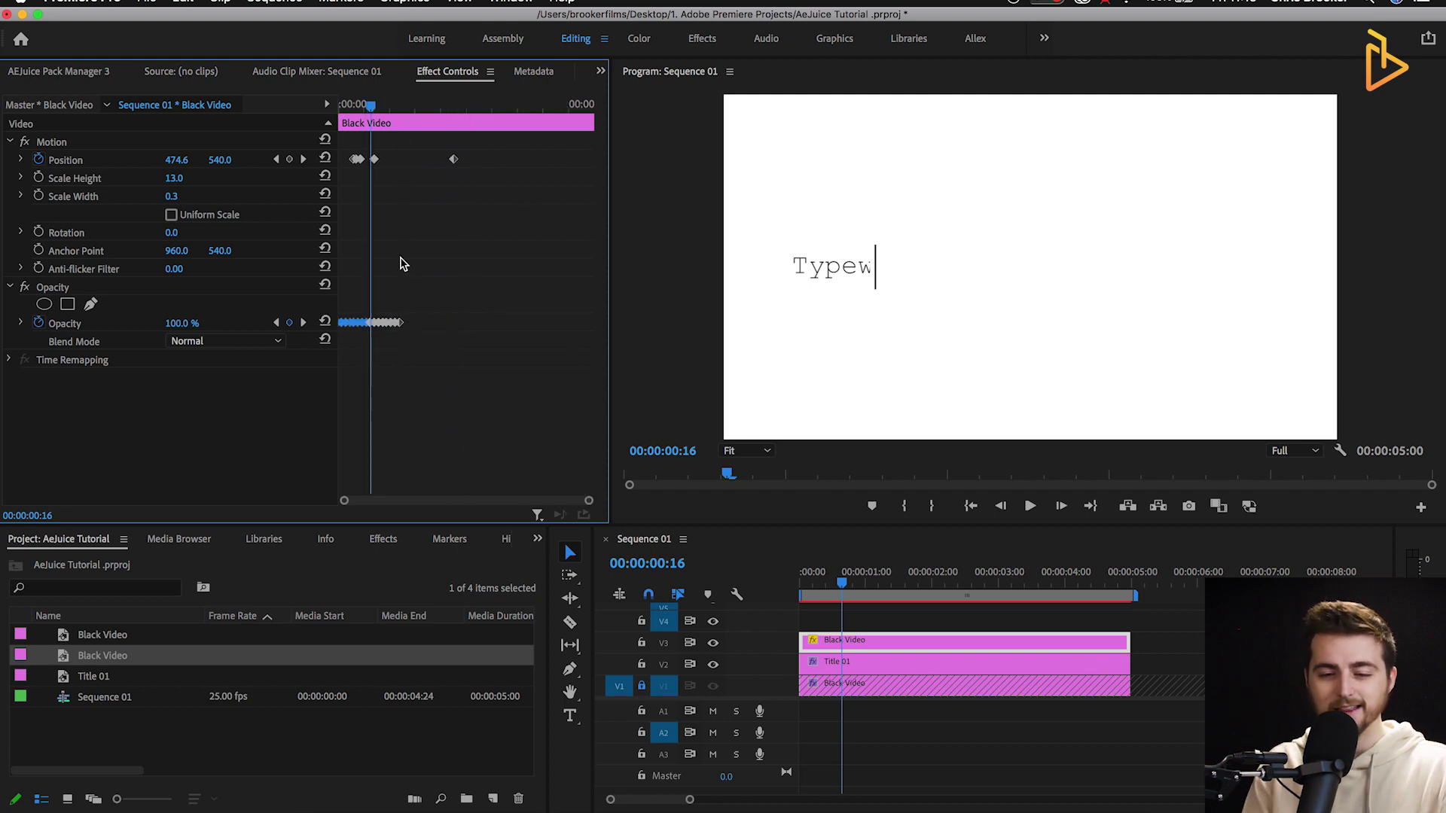
Copy all existing Opacity keyframes of the bar and paste them at 00:00:01:07.
left_click_drag(415, 324, 216, 368)
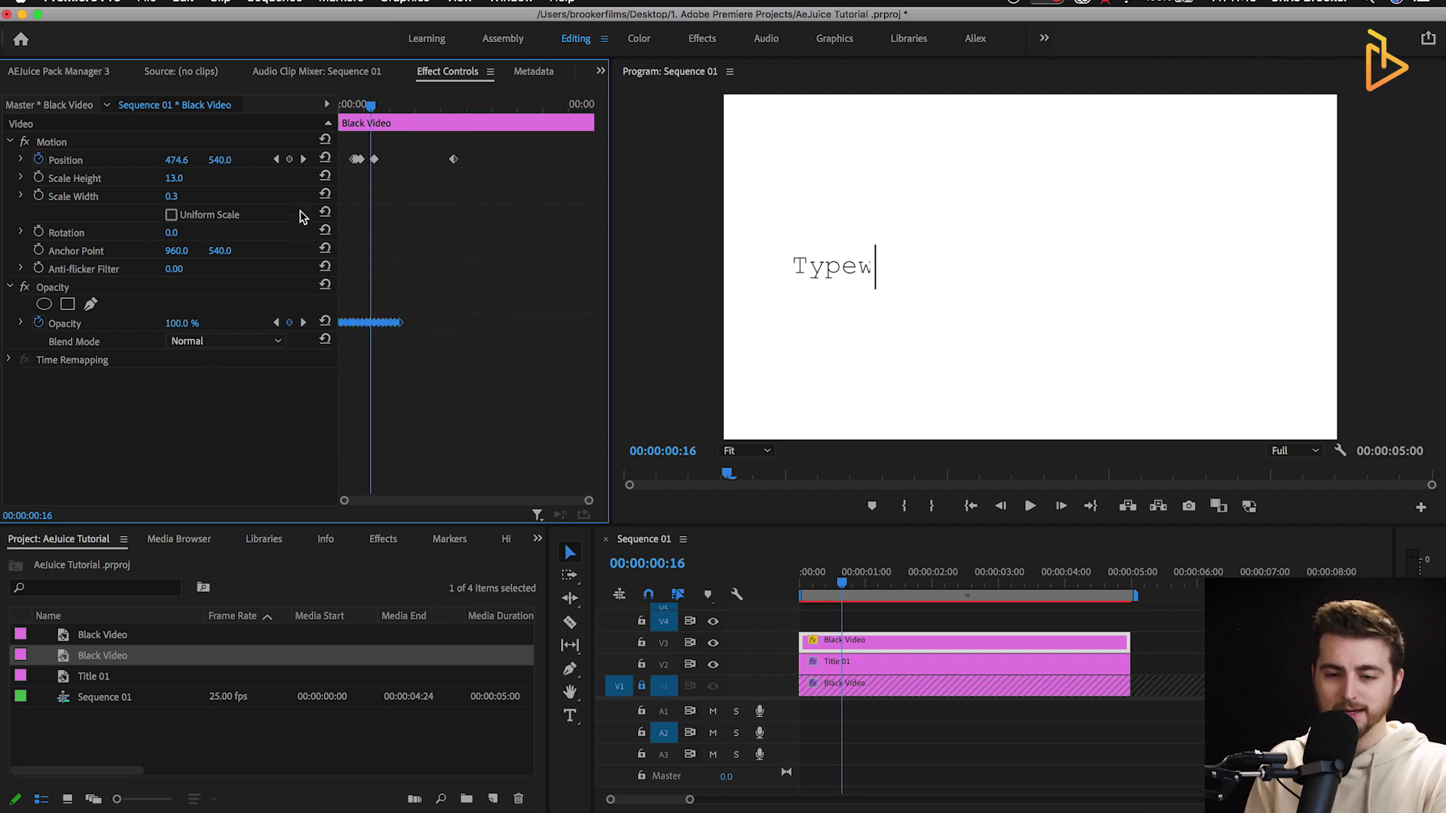
key("space")
key("space")
key("equal")
key("Right")
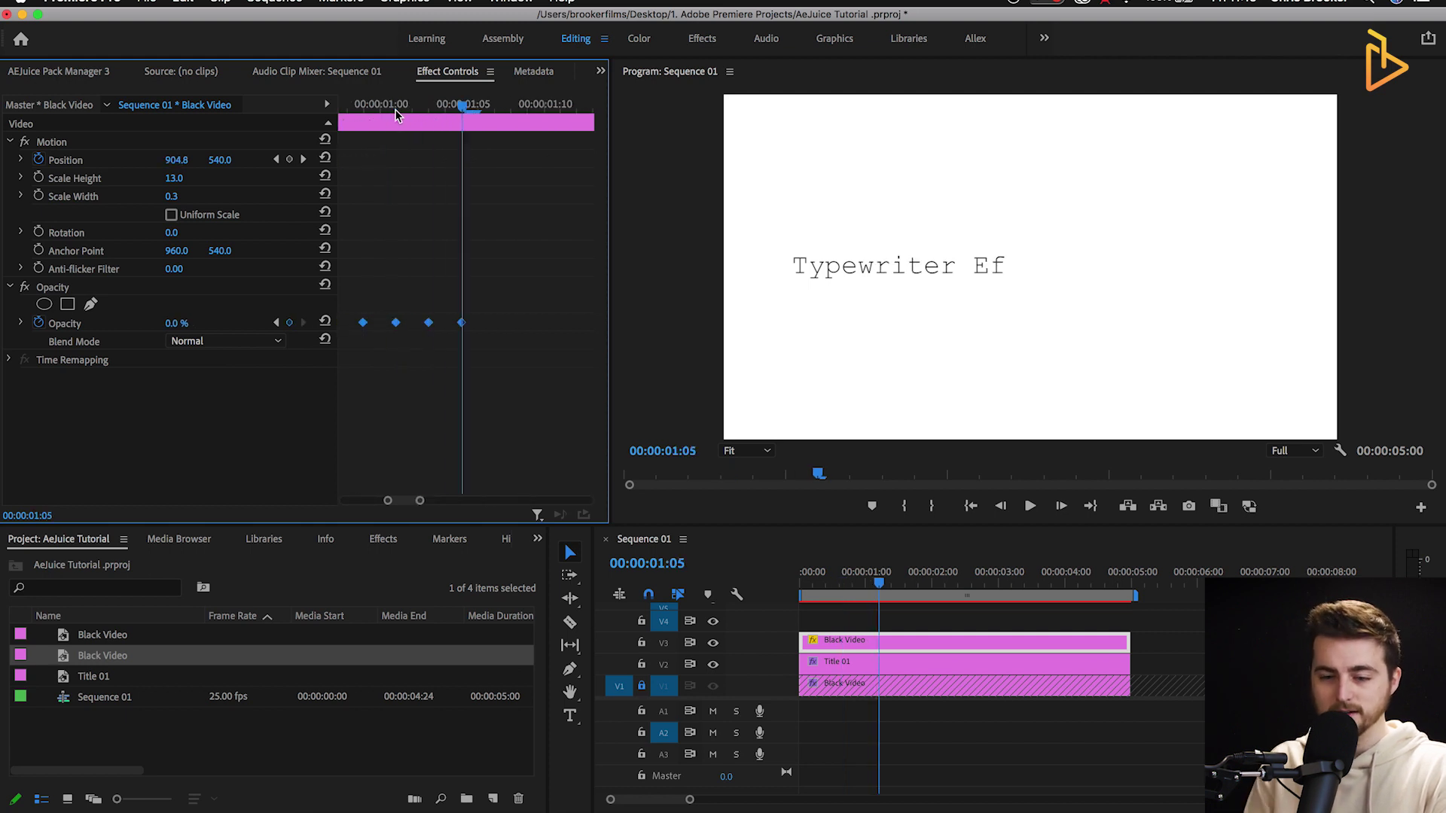
key("Right")
key("Right")
key("super+v")
key("minus")
key("minus")
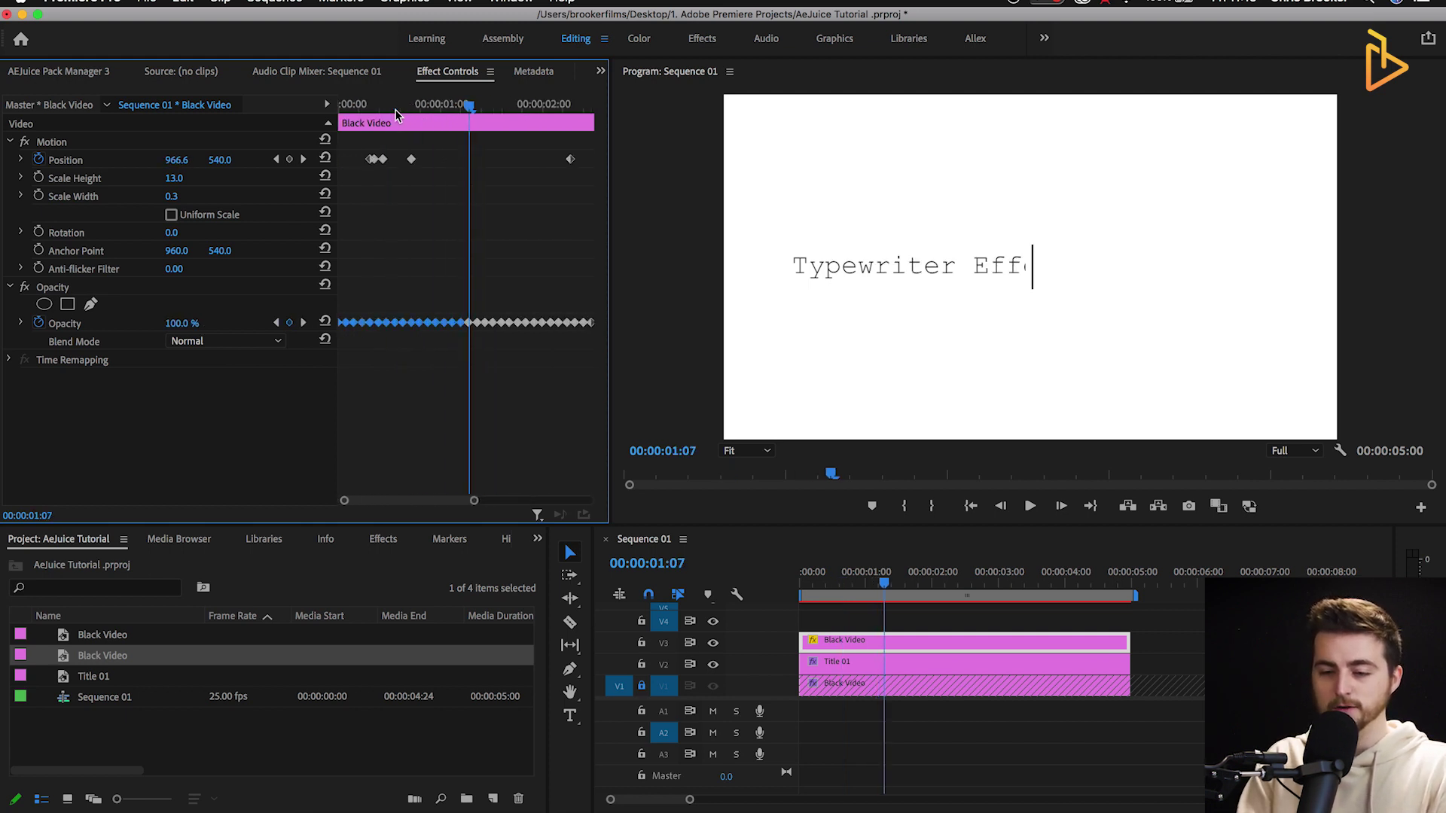
Copy the full run of Opacity keyframes and paste it at 00:00:02:14 so the blink spans the rest of the clip.
left_click_drag(506, 306, 194, 370)
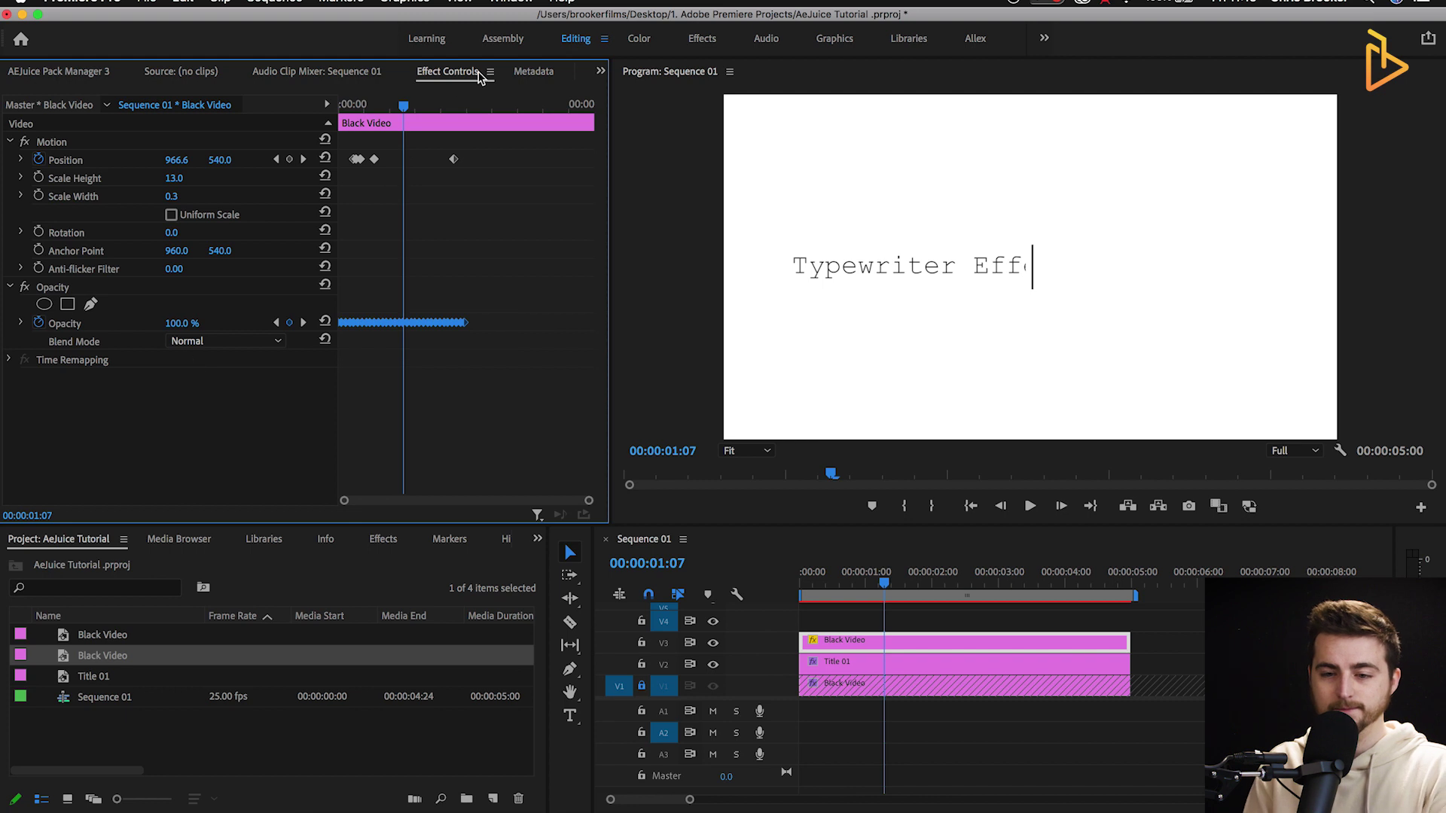
left_click(467, 105)
key("equal")
key("equal")
key("equal")
key("Left")
key("Right")
key("Right")
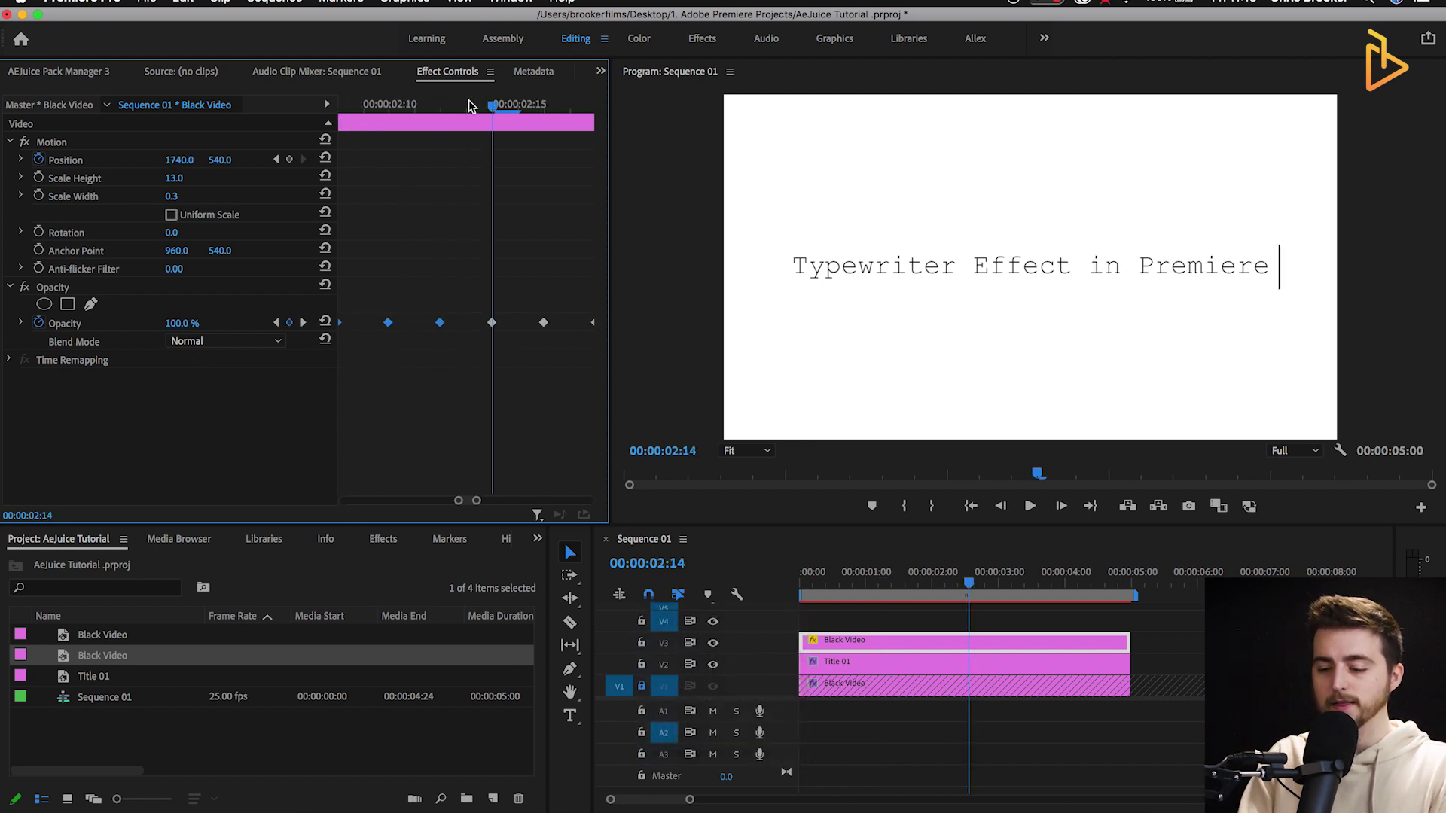
Go back to the beginning of the sequence and play the title with the blinking cursor bar.
key("minus")
key("minus")
key("minus")
key("j")
key("j")
key("j")
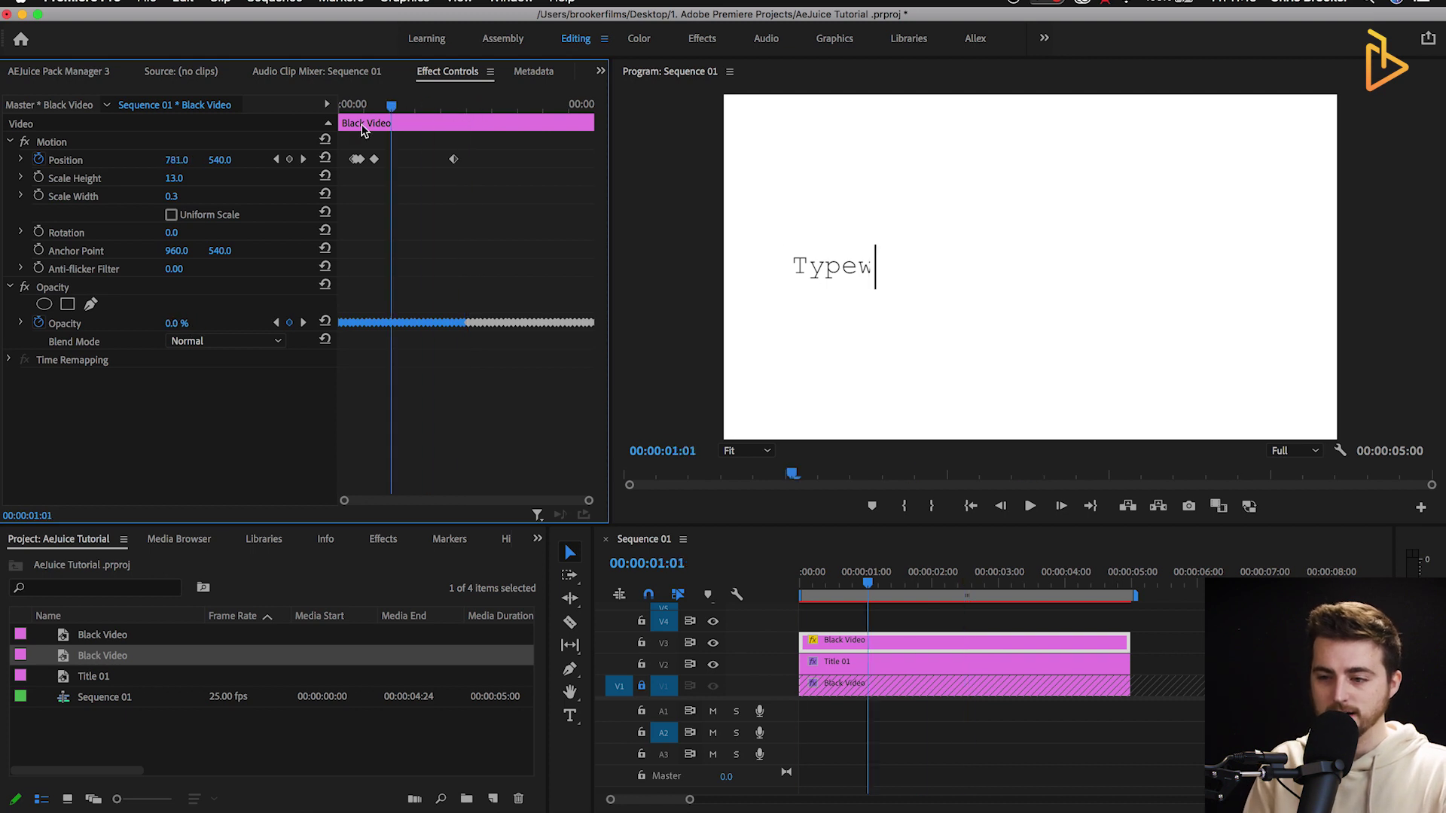
key("space")
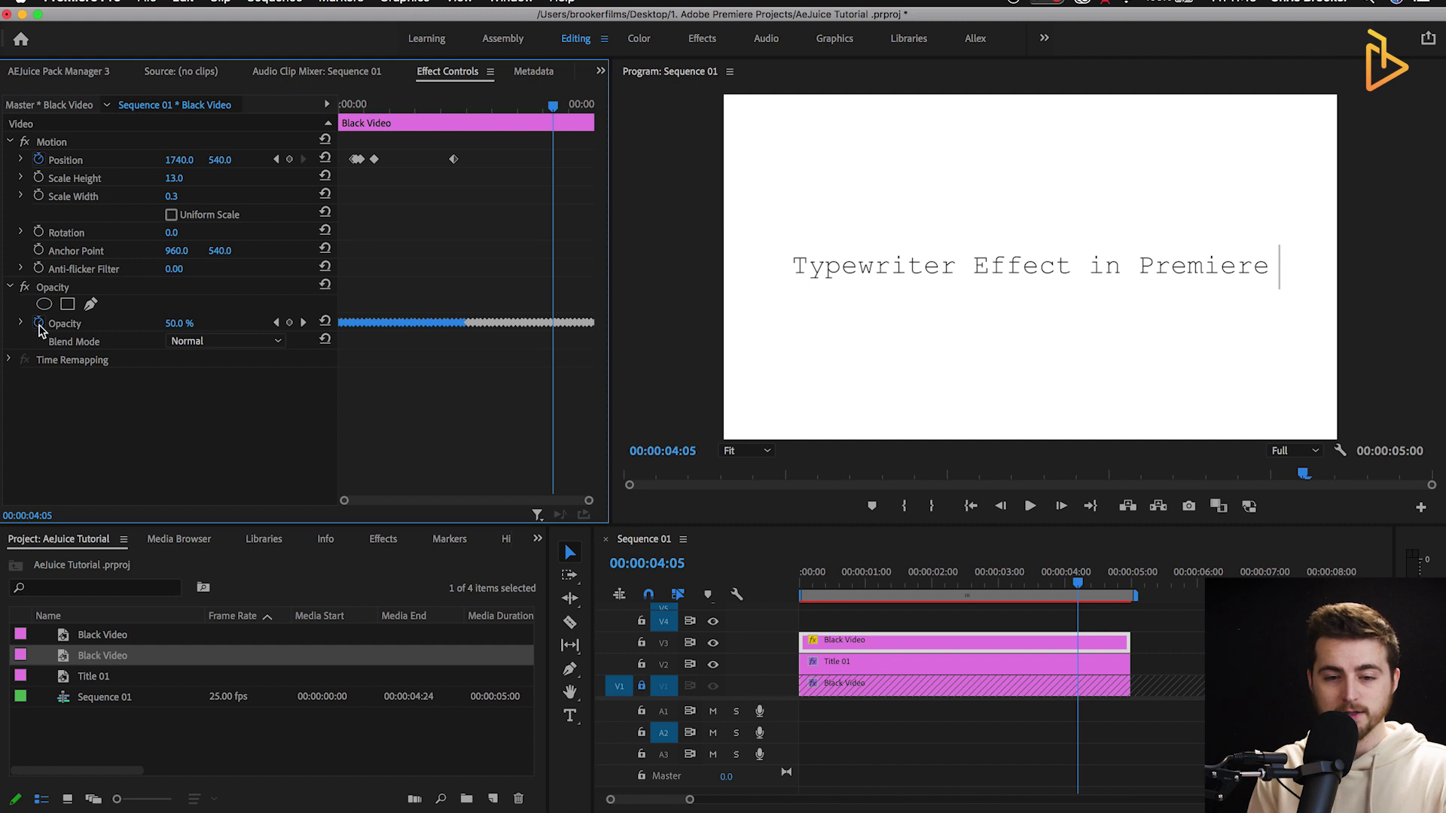
Turn off Opacity keyframing for the bar and accept deleting its existing keyframes.
left_click(38, 324)
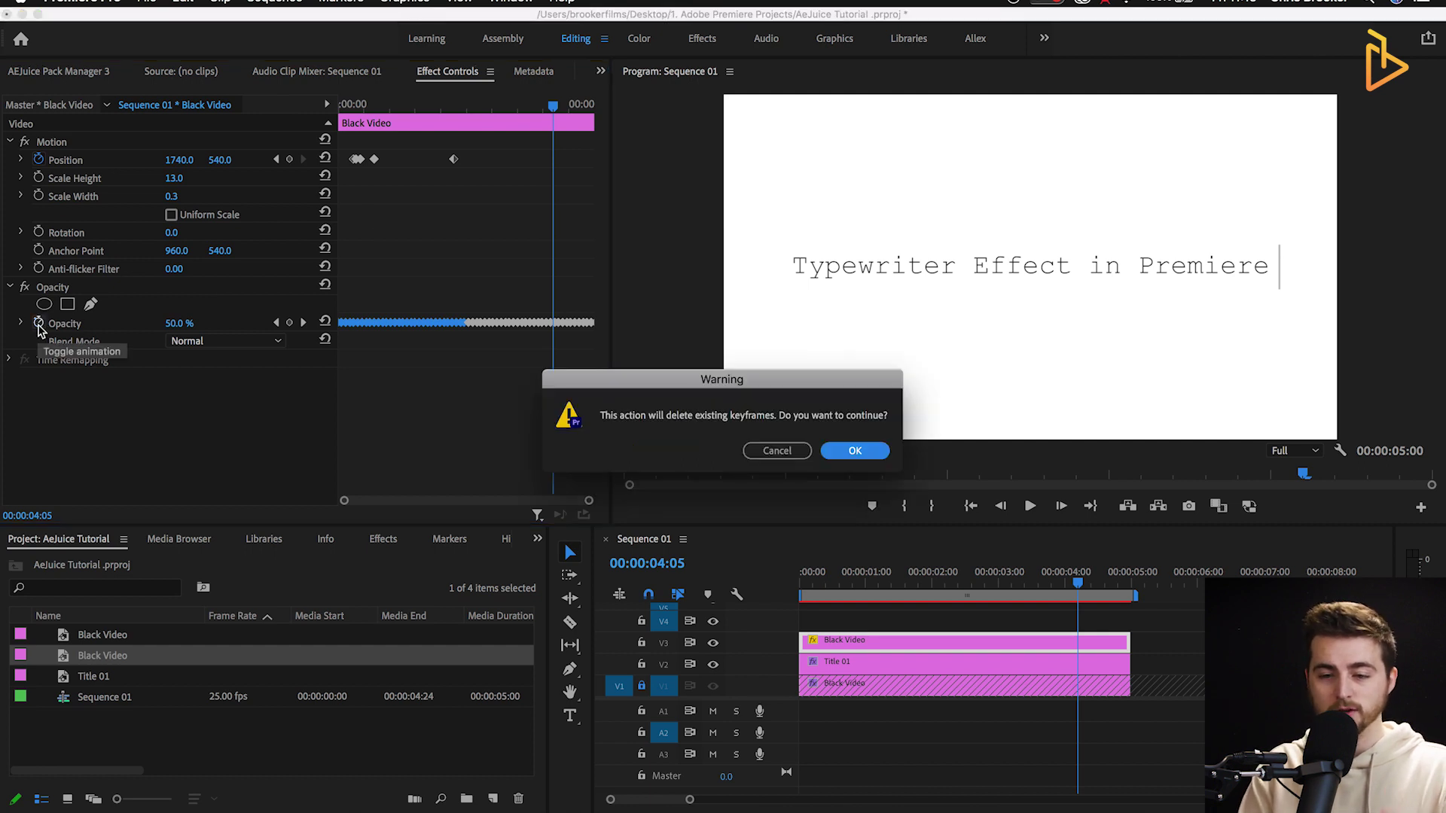
key("Return")
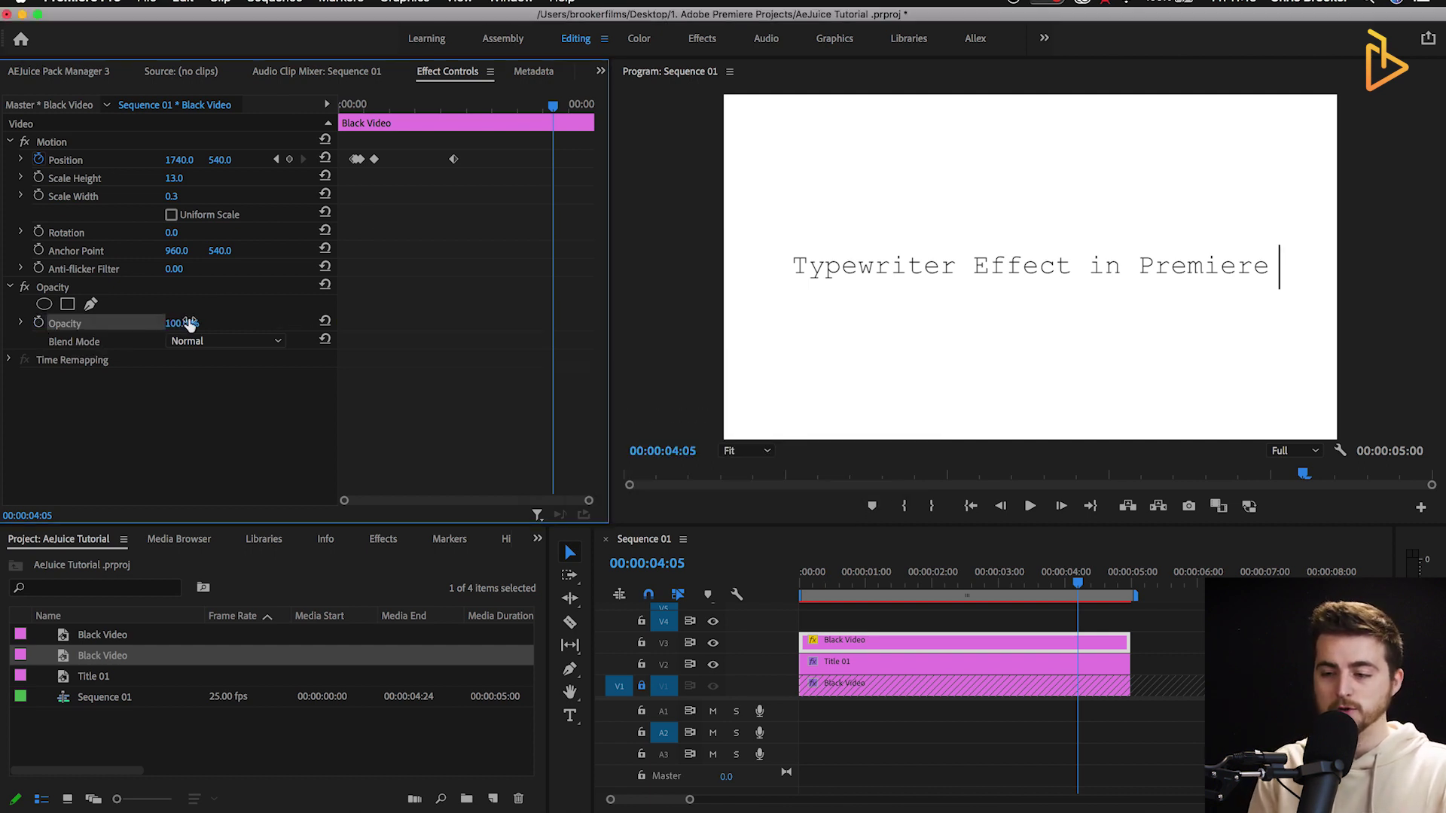
Cut the V3 Black Video clip with the Razor tool every two frames, at 00:00:00:02, 00:00:00:04, 00:00:00:06 and 00:00:00:08.
key("Home")
key("equal")
key("equal")
key("equal")
key("c")
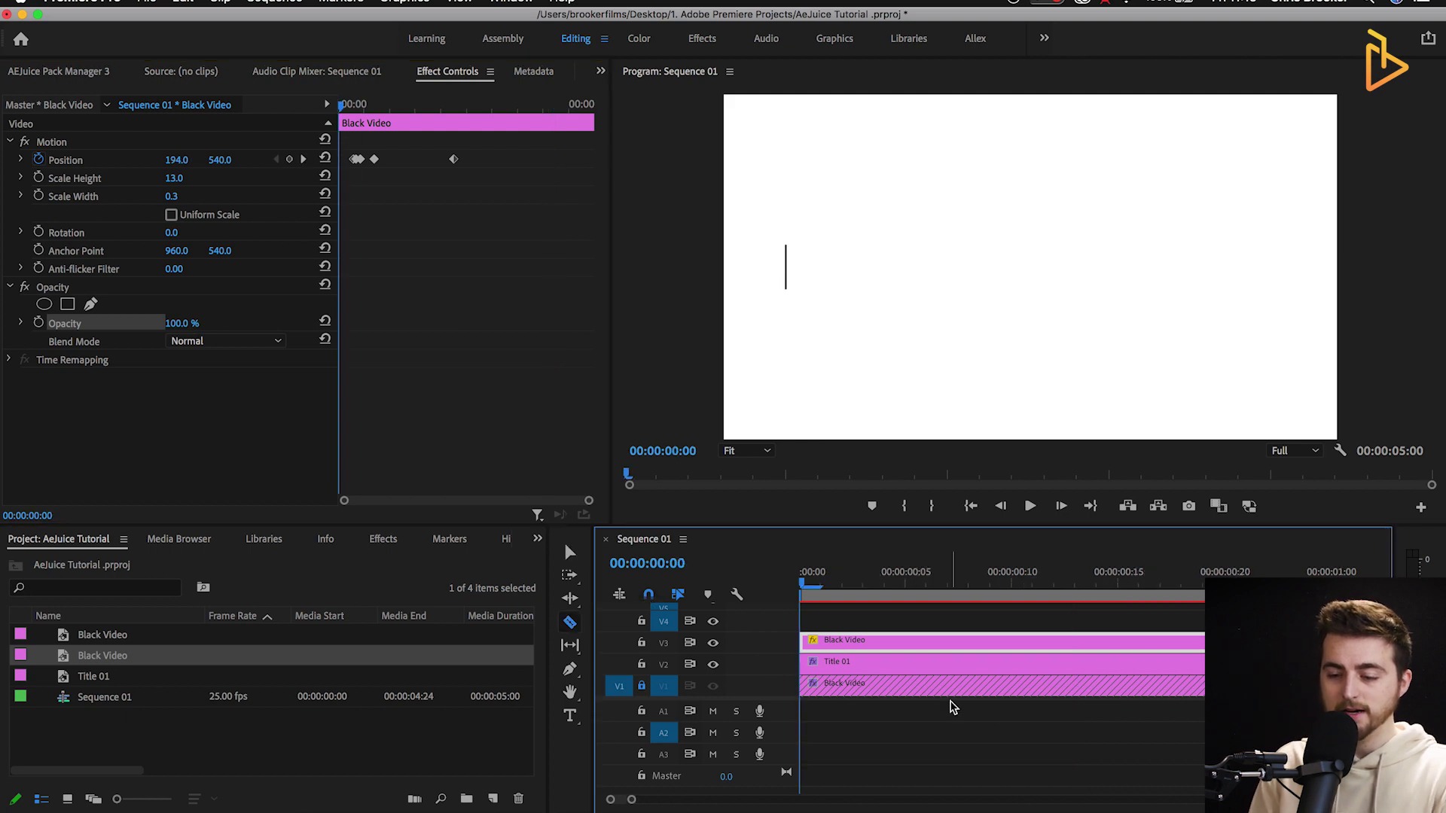
left_click(842, 645)
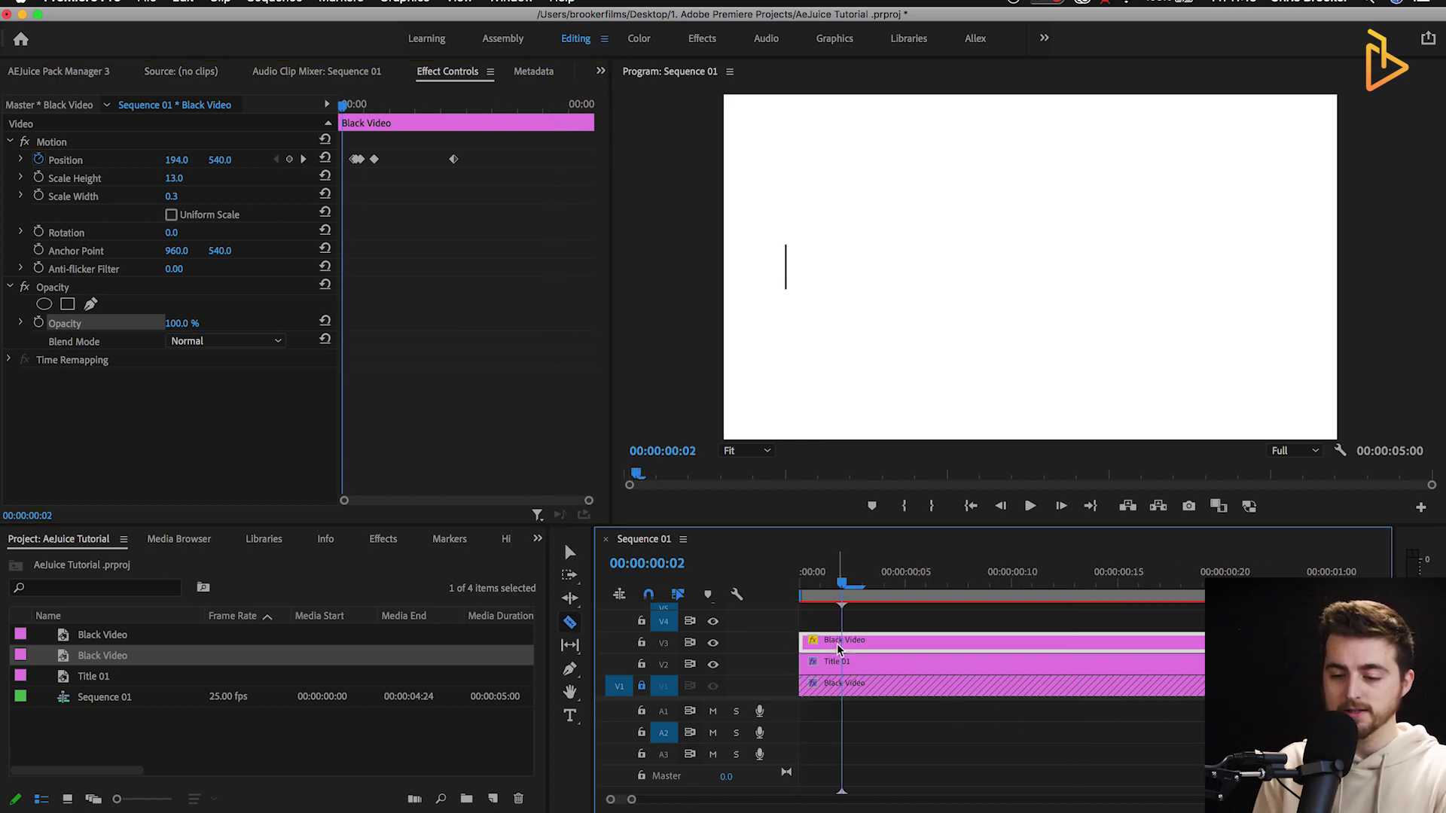
key("Right")
key("Right")
key("Right")
key("Right")
left_click(885, 645)
key("Right")
key("Right")
key("Right")
key("Right")
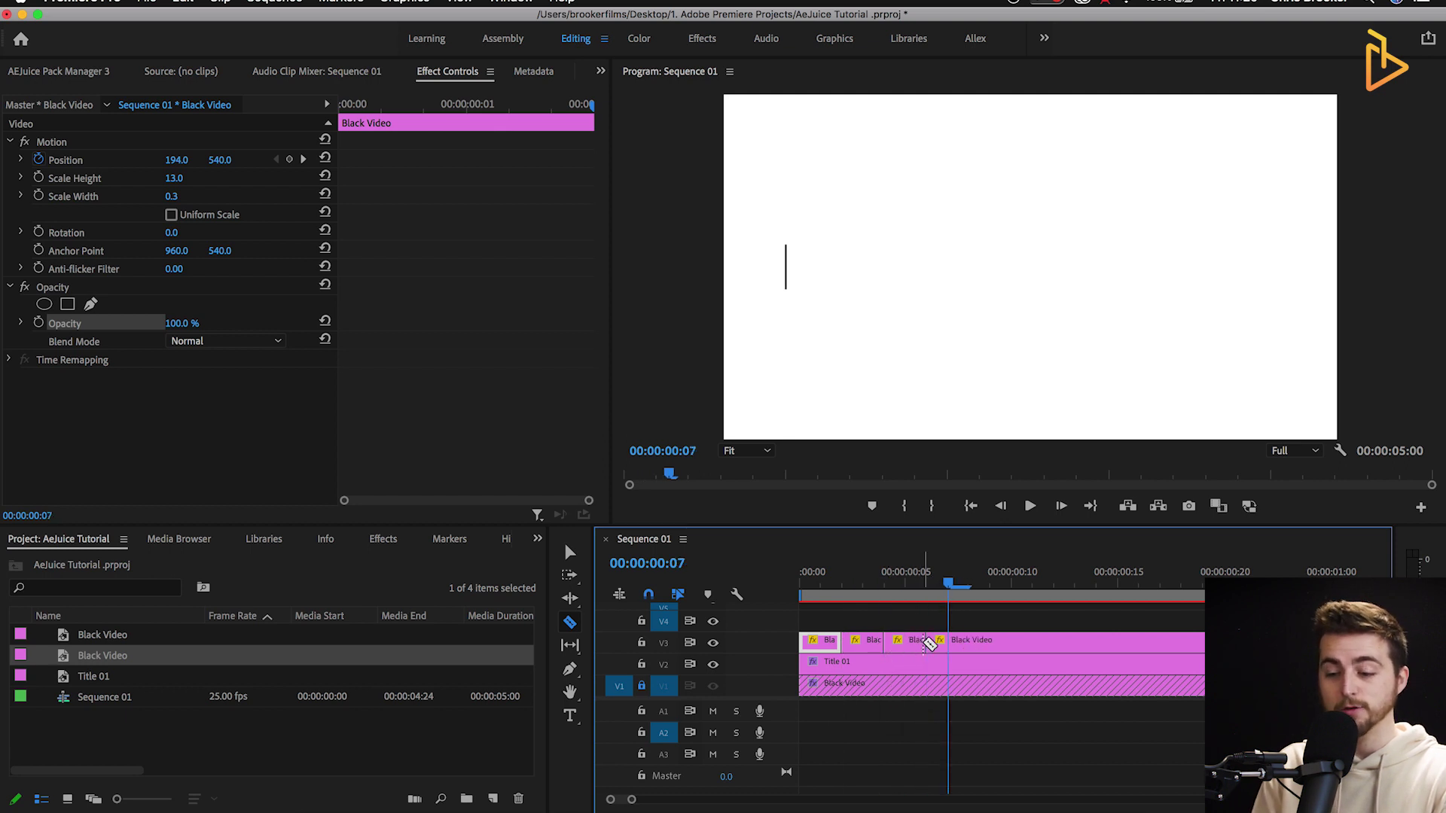
left_click(967, 644)
Delete the second and fourth short pieces of the cut V3 clip and play the blinking bar from the start.
key("v")
left_click(865, 645)
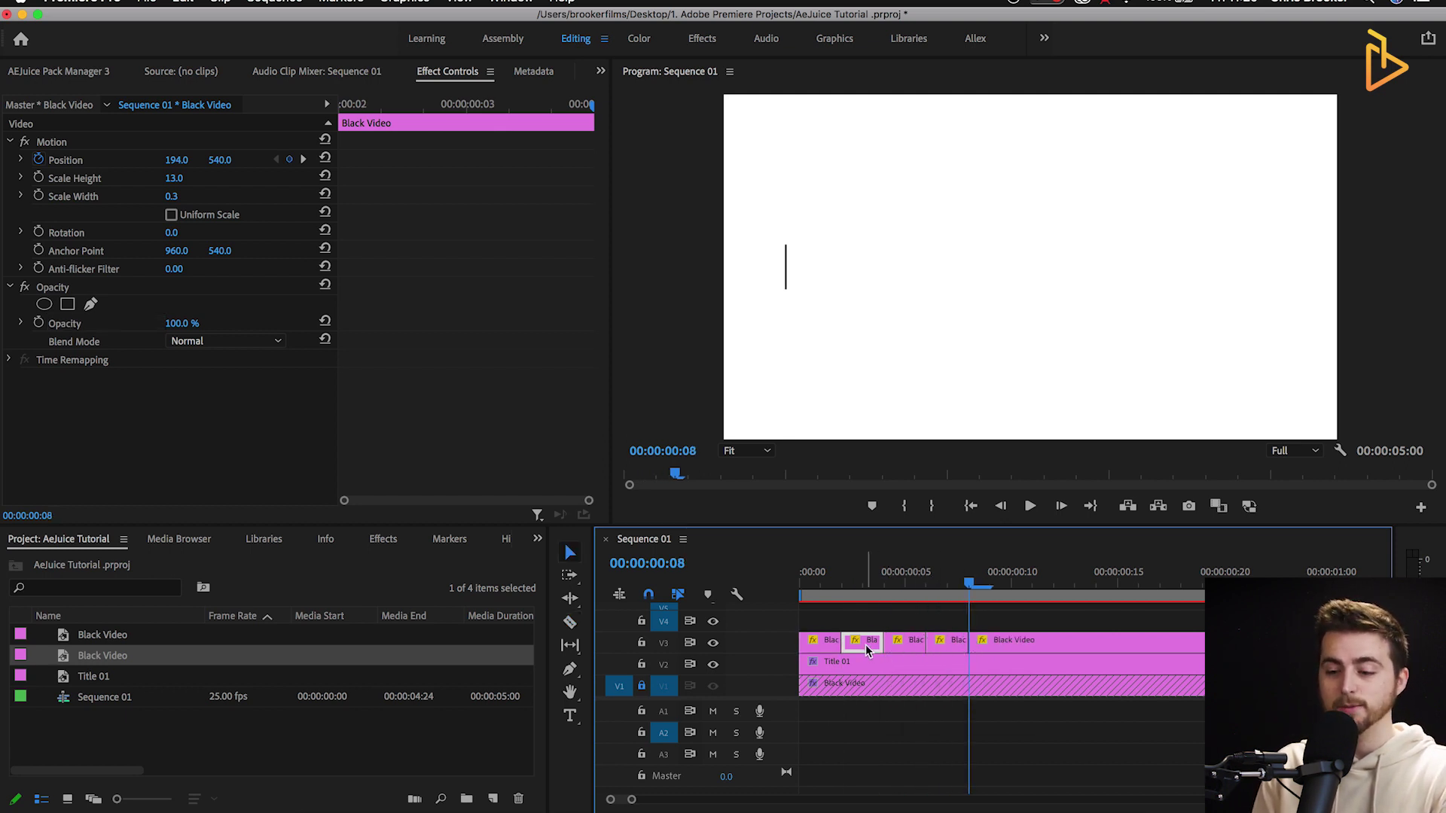
key("Delete")
left_click(954, 642)
key("Delete")
key("Home")
key("space")
key("Home")
key("space")
key("Home")
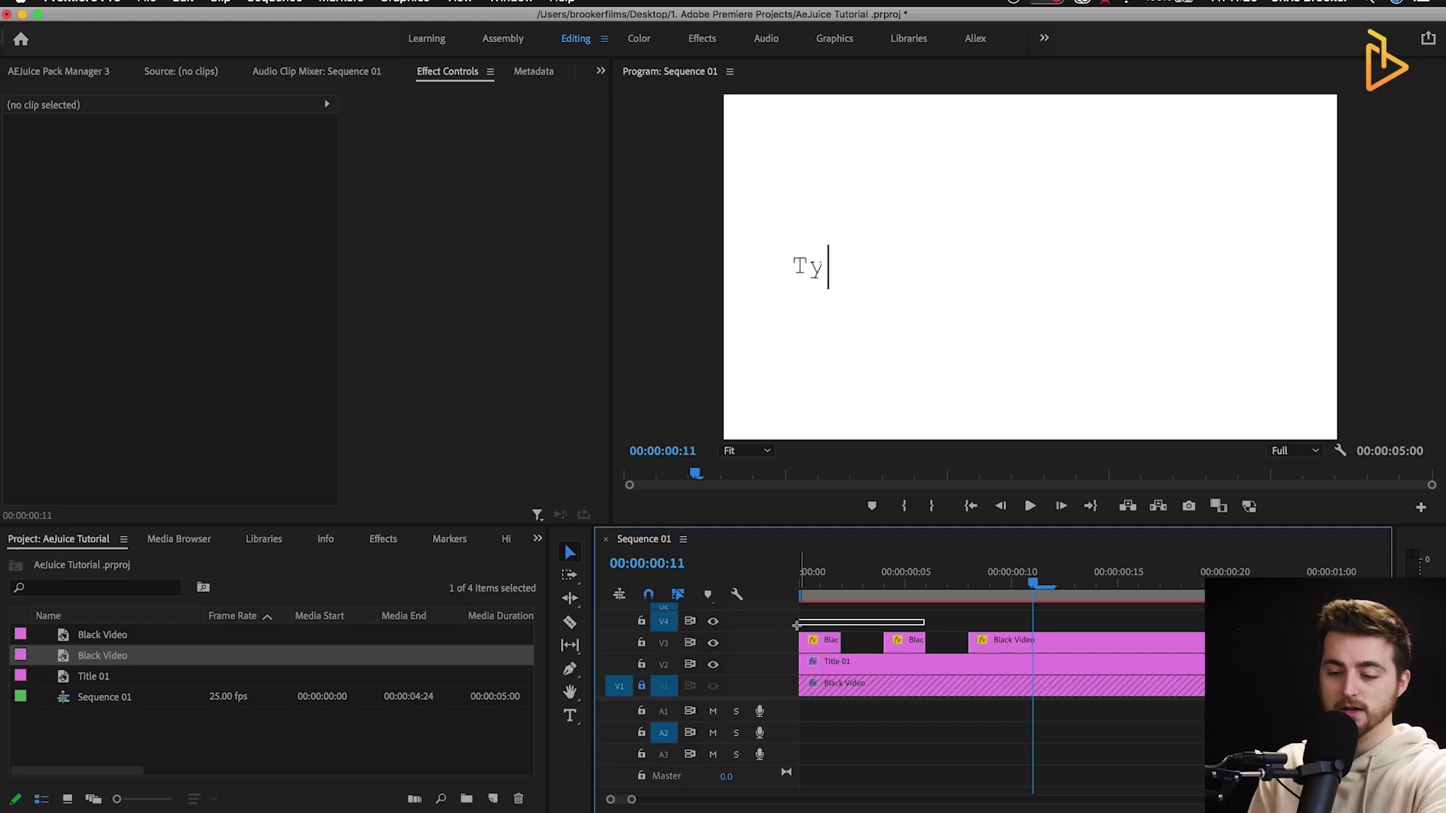
Delete the two remaining short V3 pieces and extend the long Black Video clip back to the sequence start.
left_click_drag(796, 625, 785, 636)
key("=")
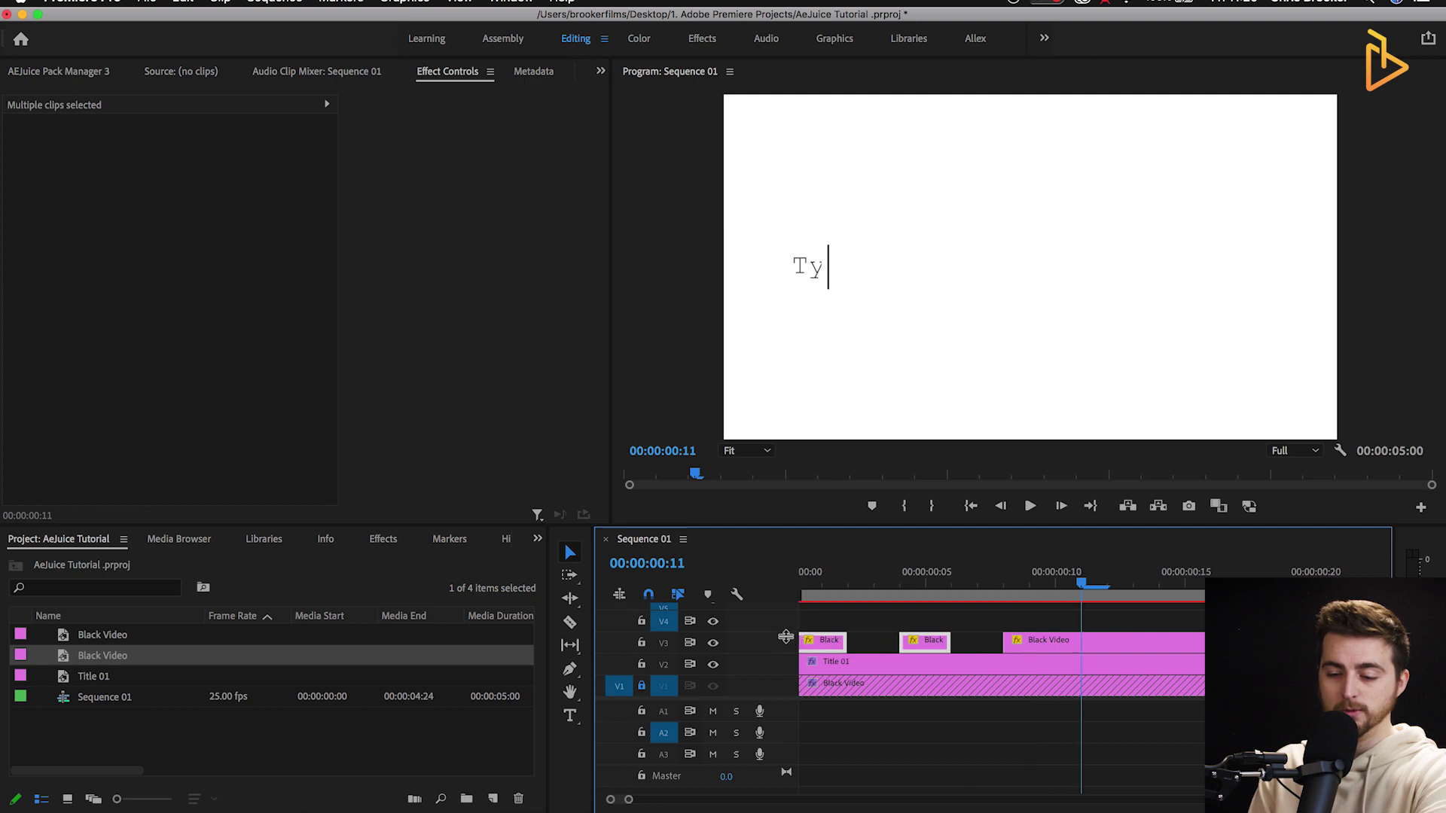
key("Delete")
left_click_drag(997, 640, 759, 645)
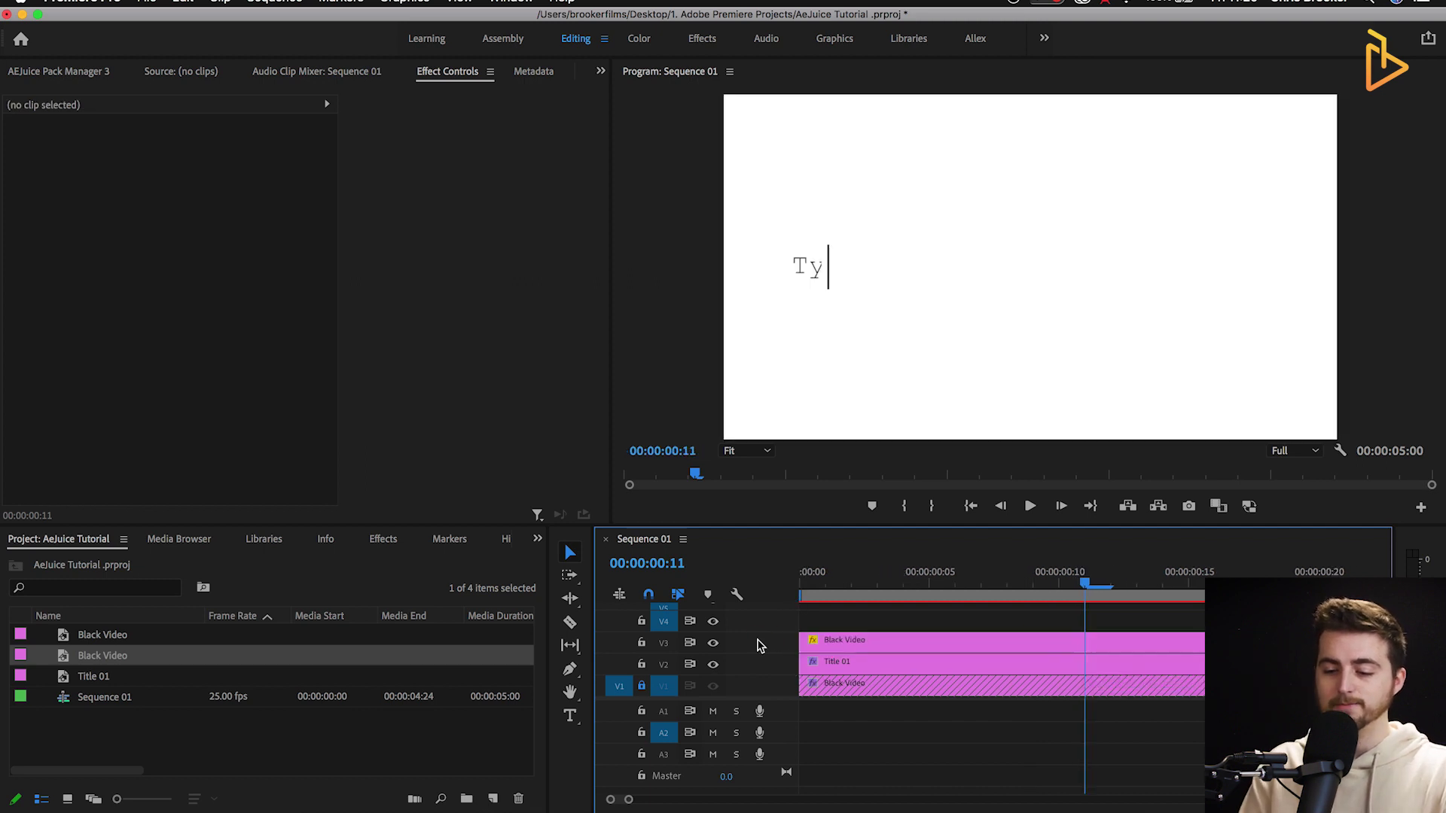
key("backslash")
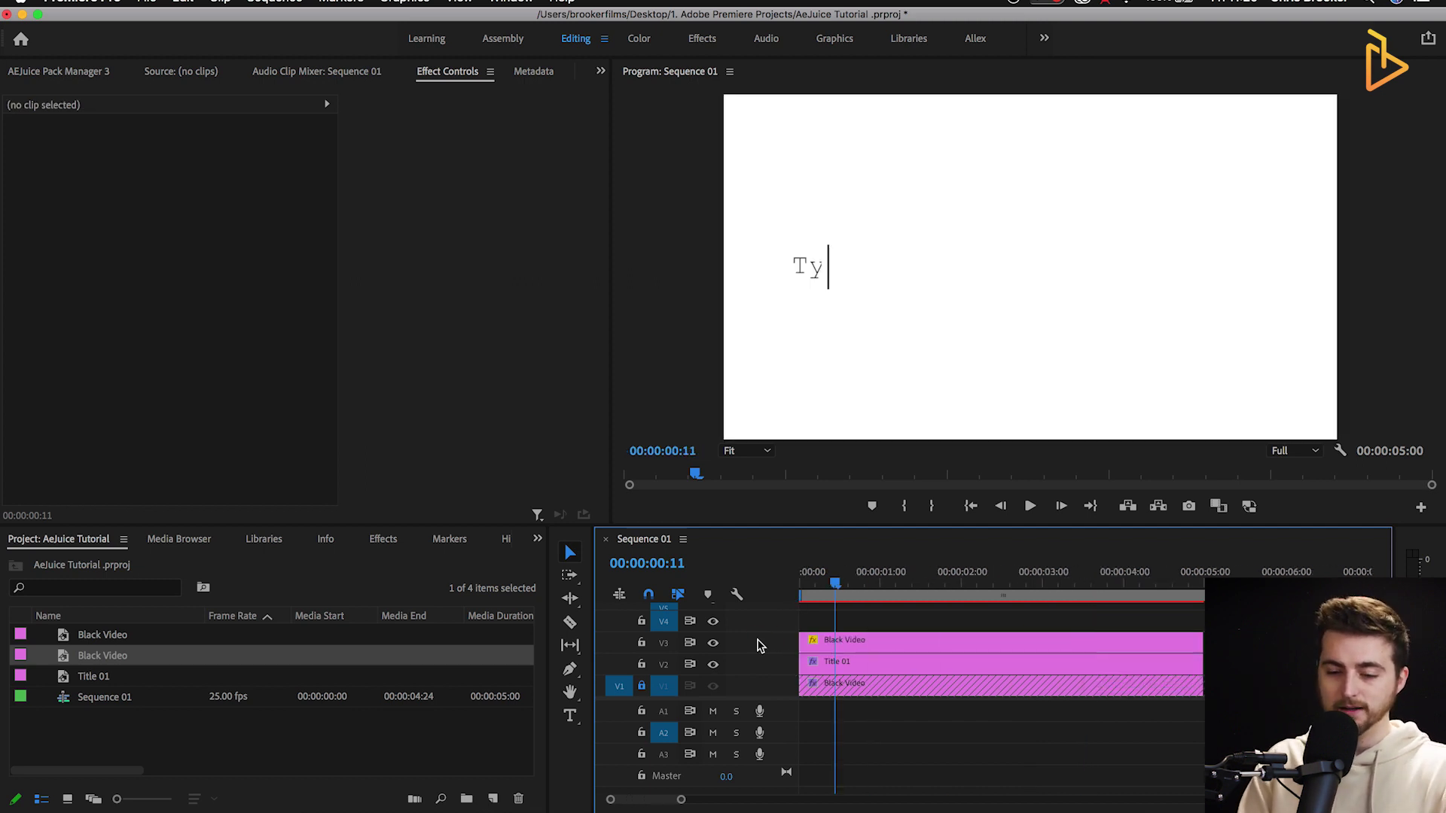
Search the effects for "strobe" and apply Strobe Light to the V3 Black Video clip.
left_click(390, 536)
left_click(74, 564)
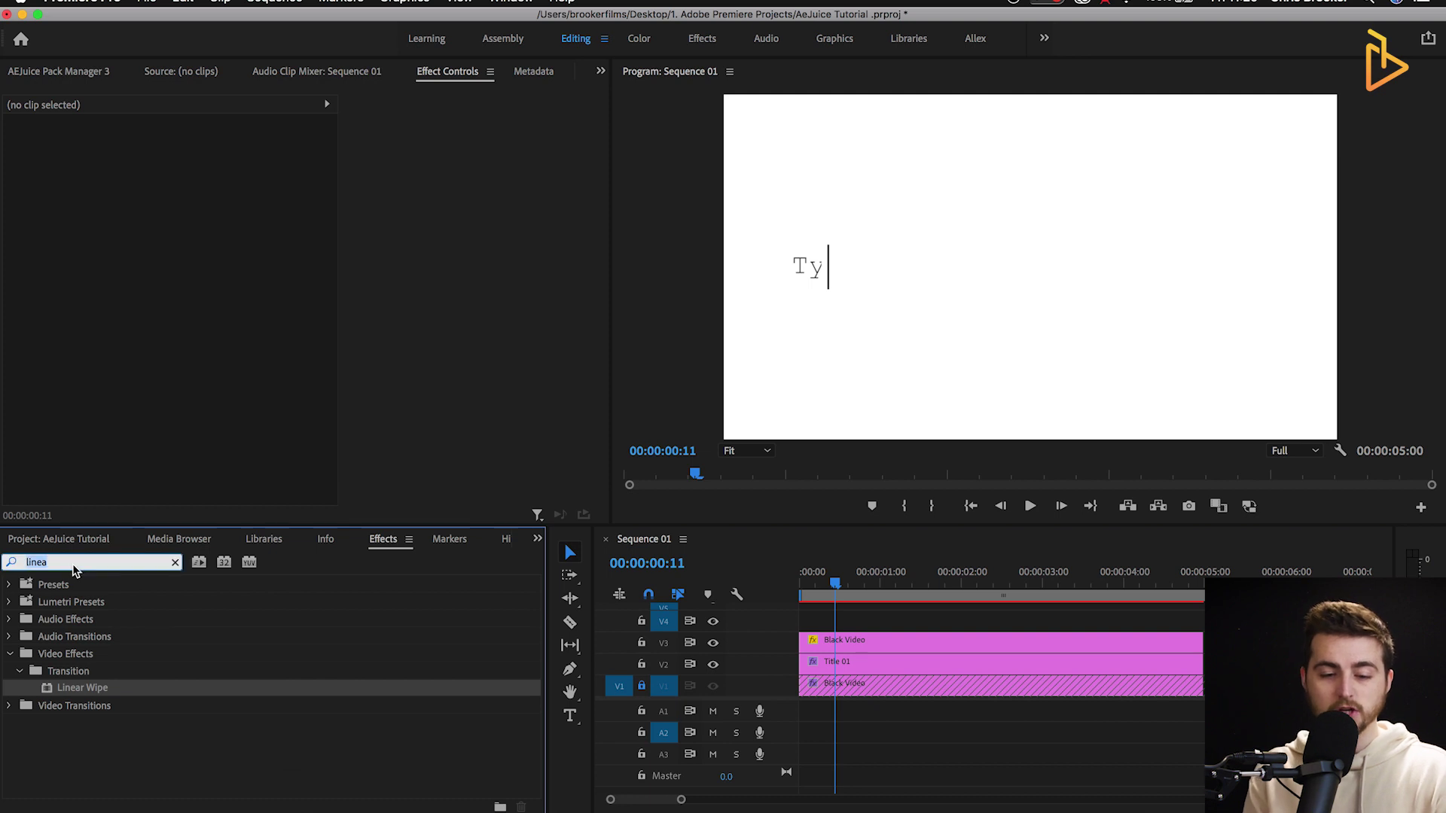
type("strobe")
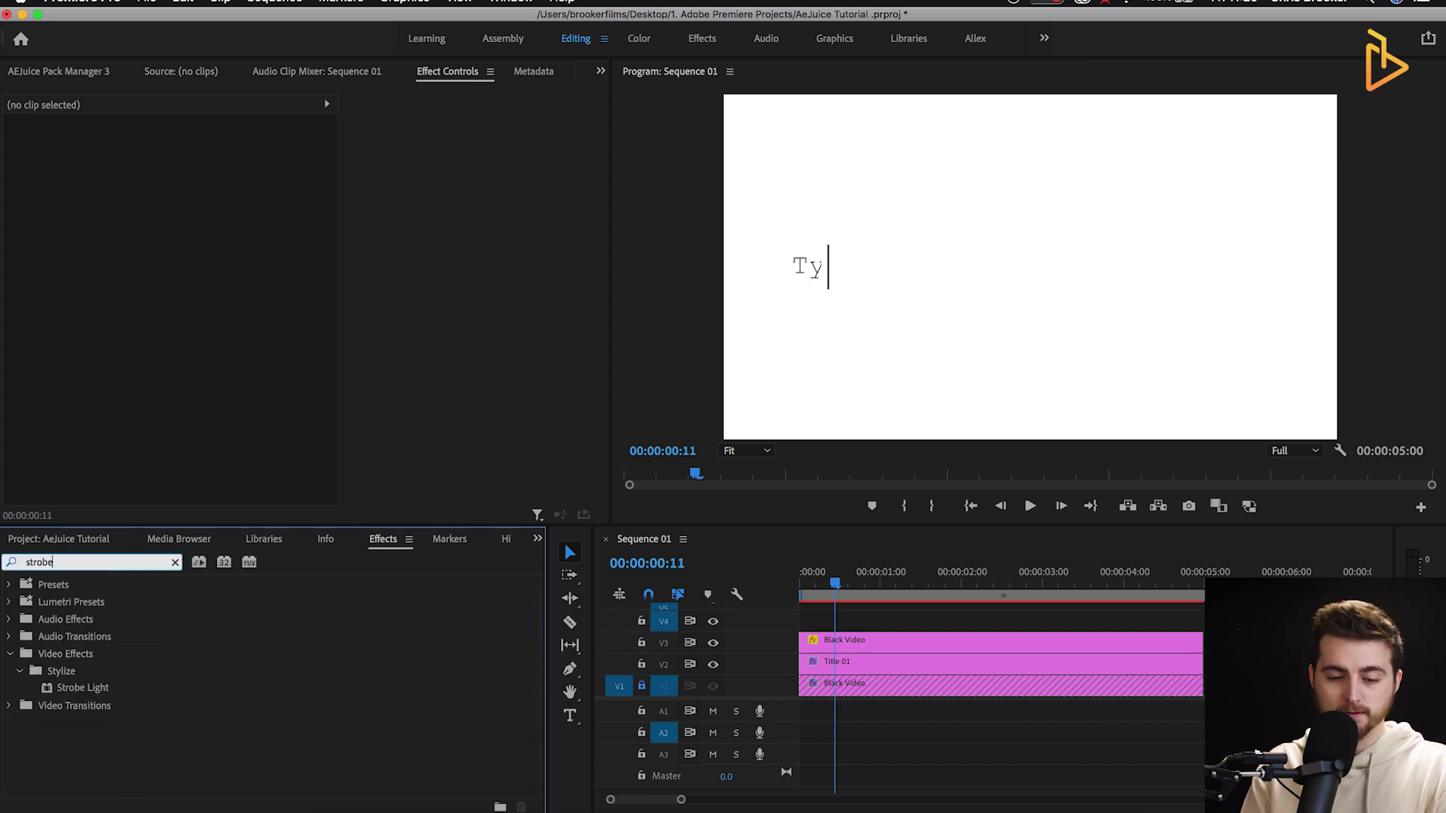
left_click(74, 689)
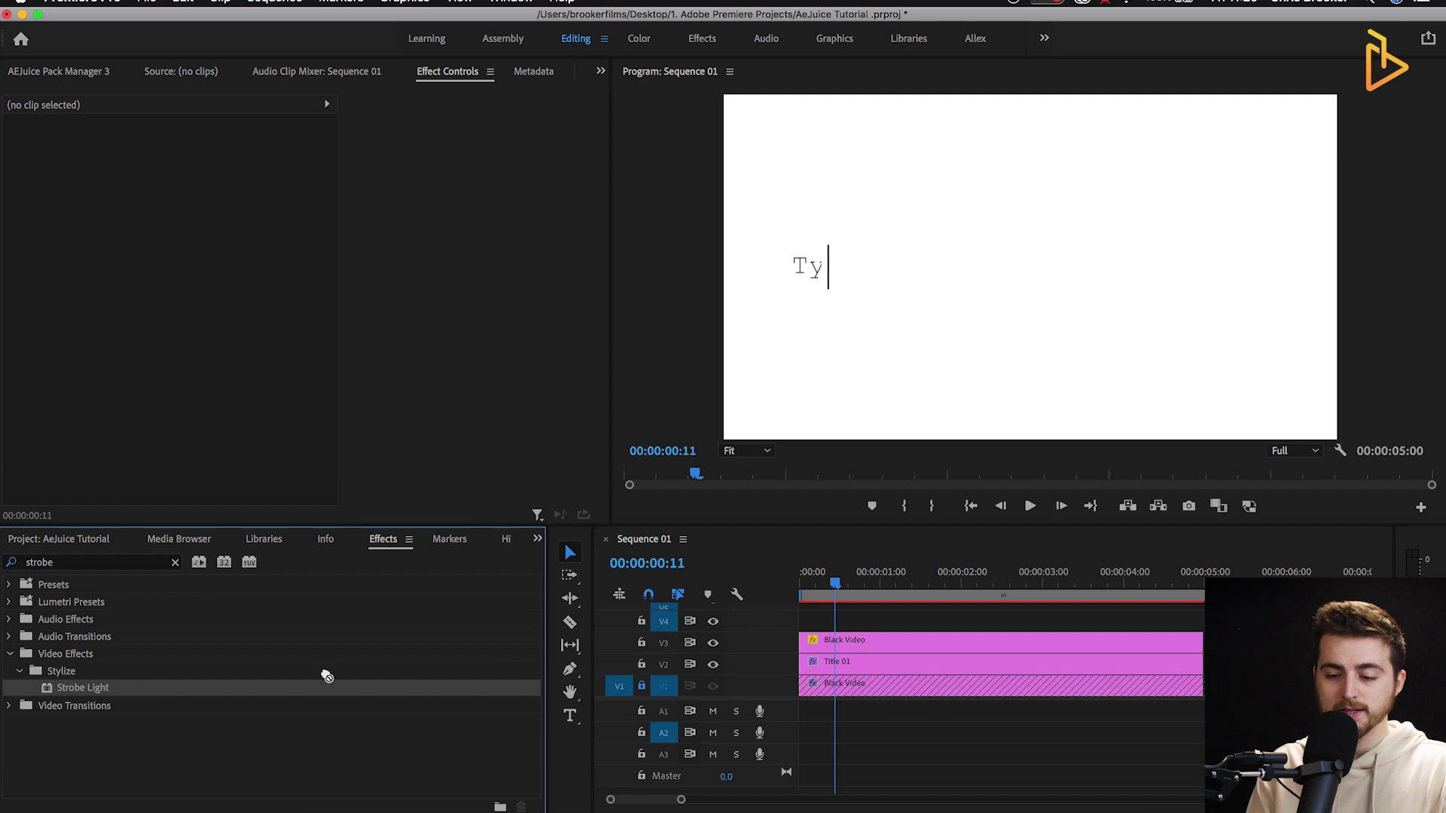
left_click_drag(761, 650, 812, 641)
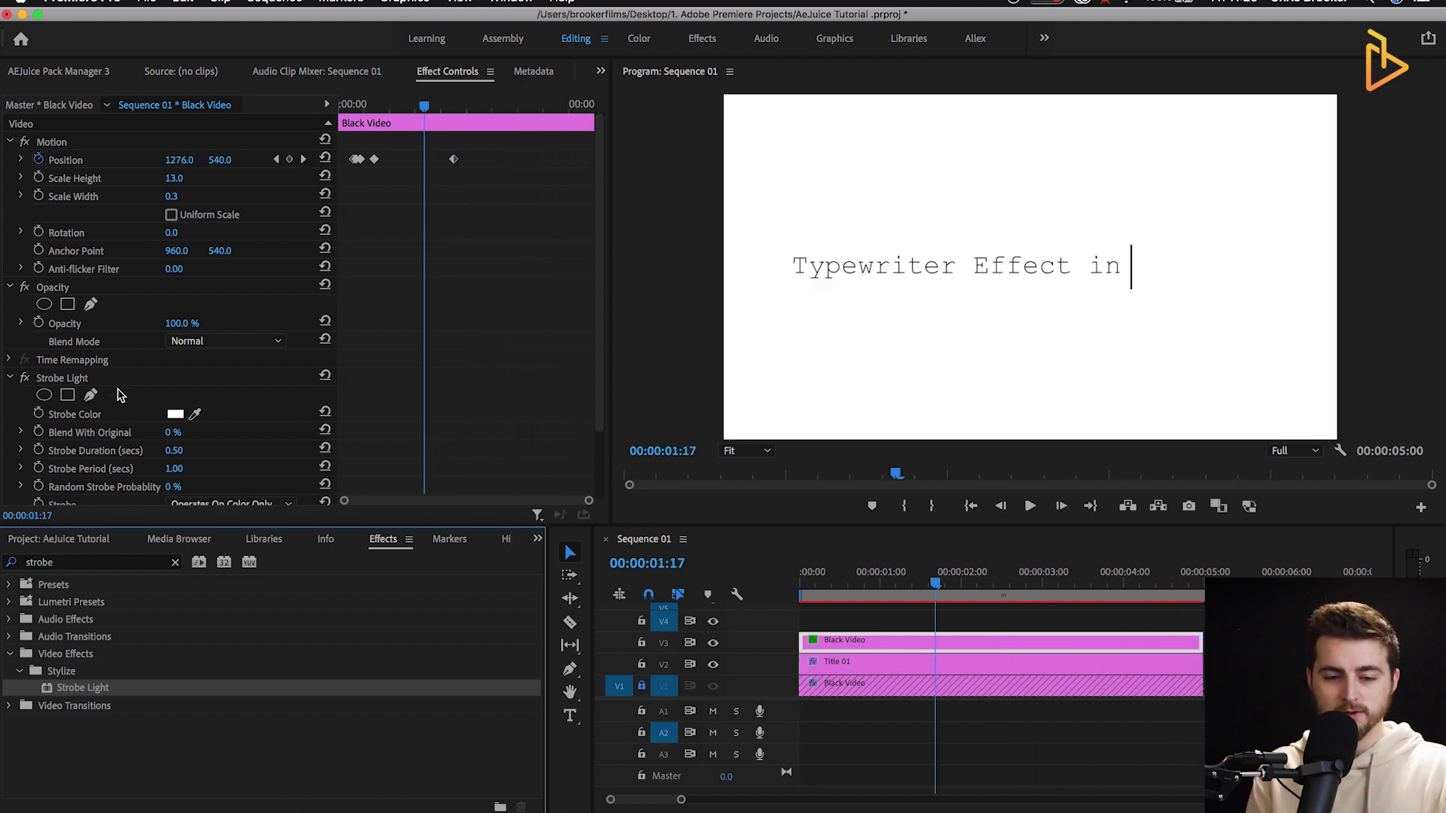
Play the sequence from the start to preview the cursor bar's blinking with the default Strobe Light settings.
scroll(118, 396, "down", 3)
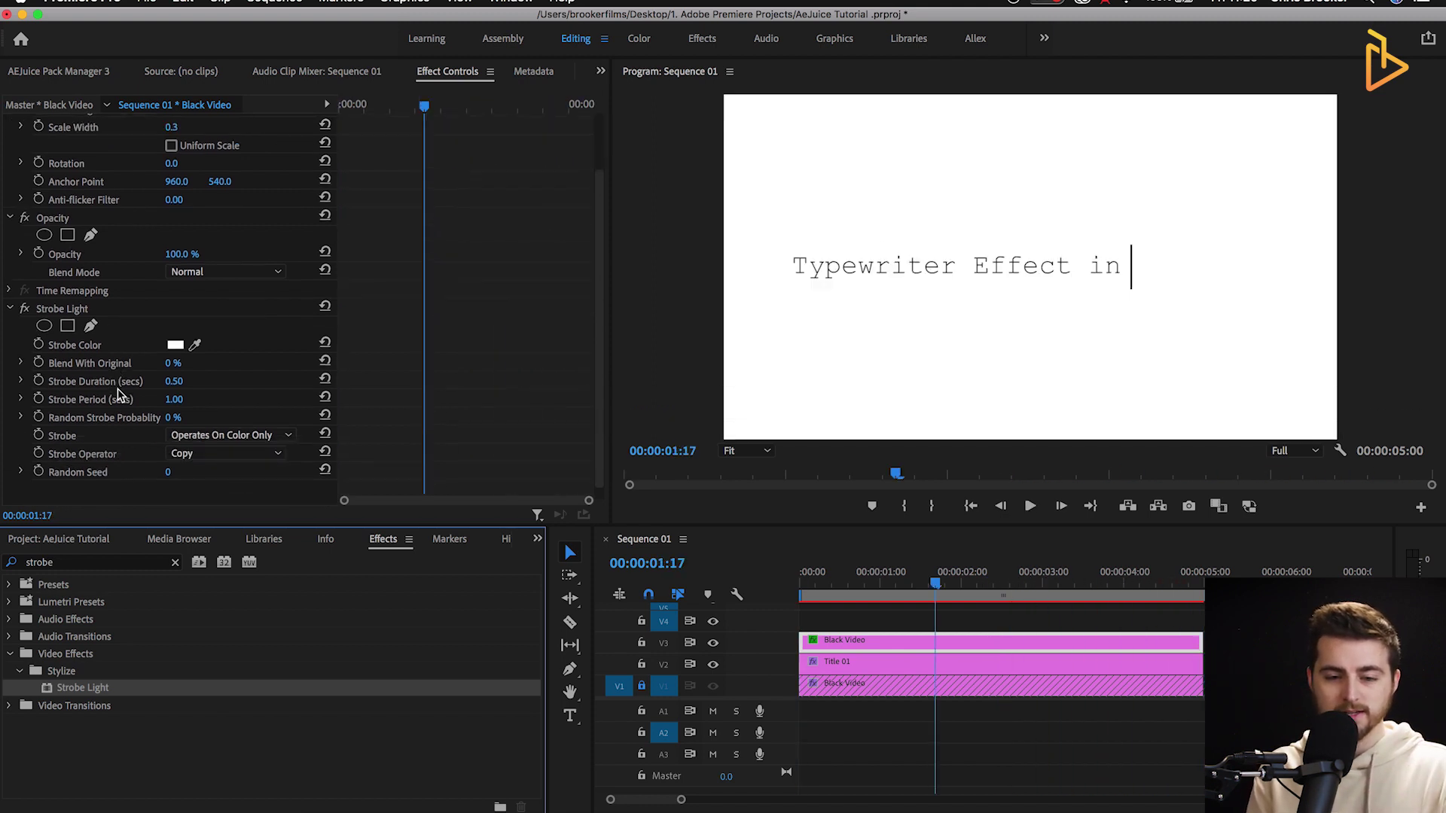
left_click(74, 310)
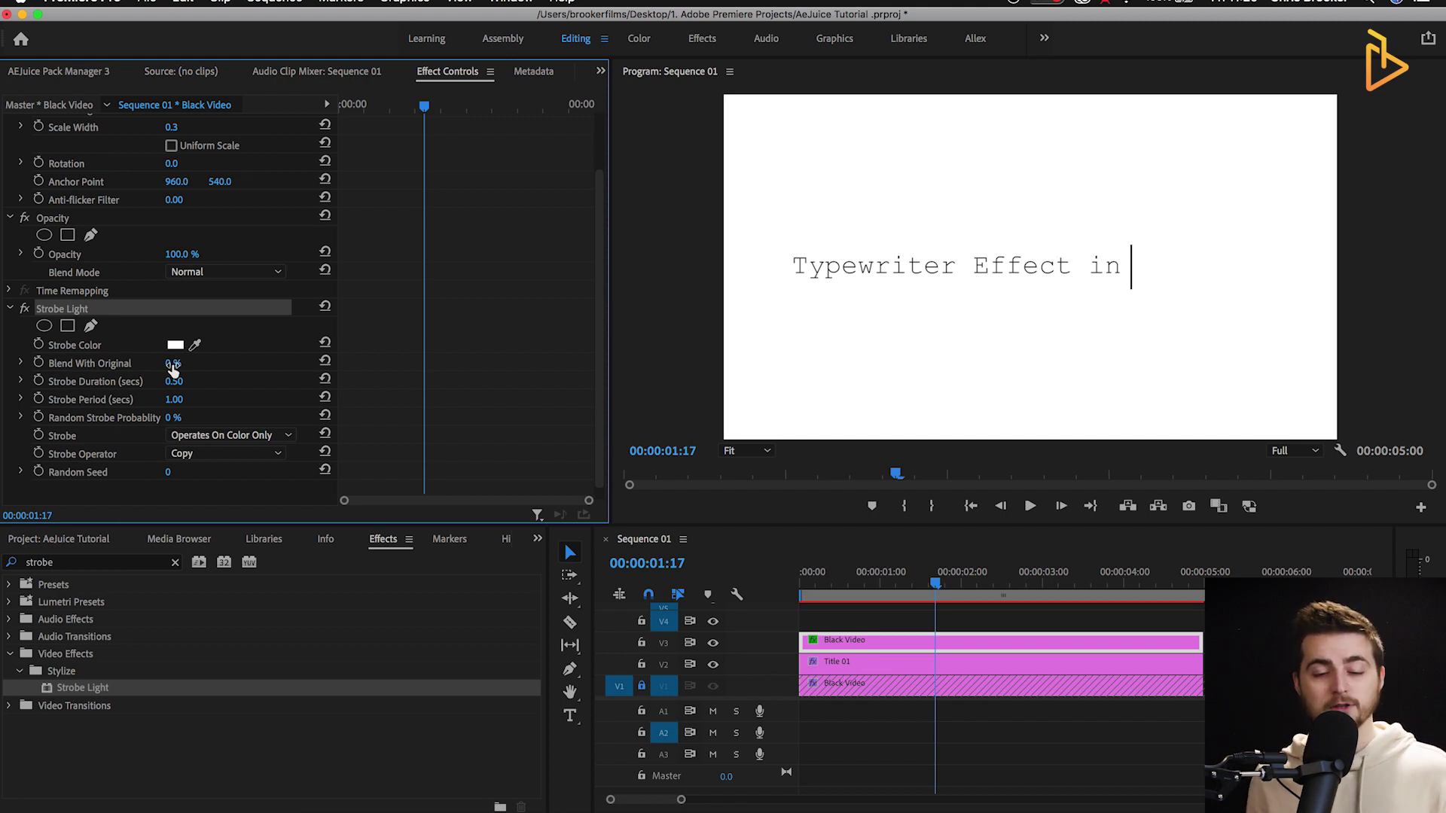
key("Home")
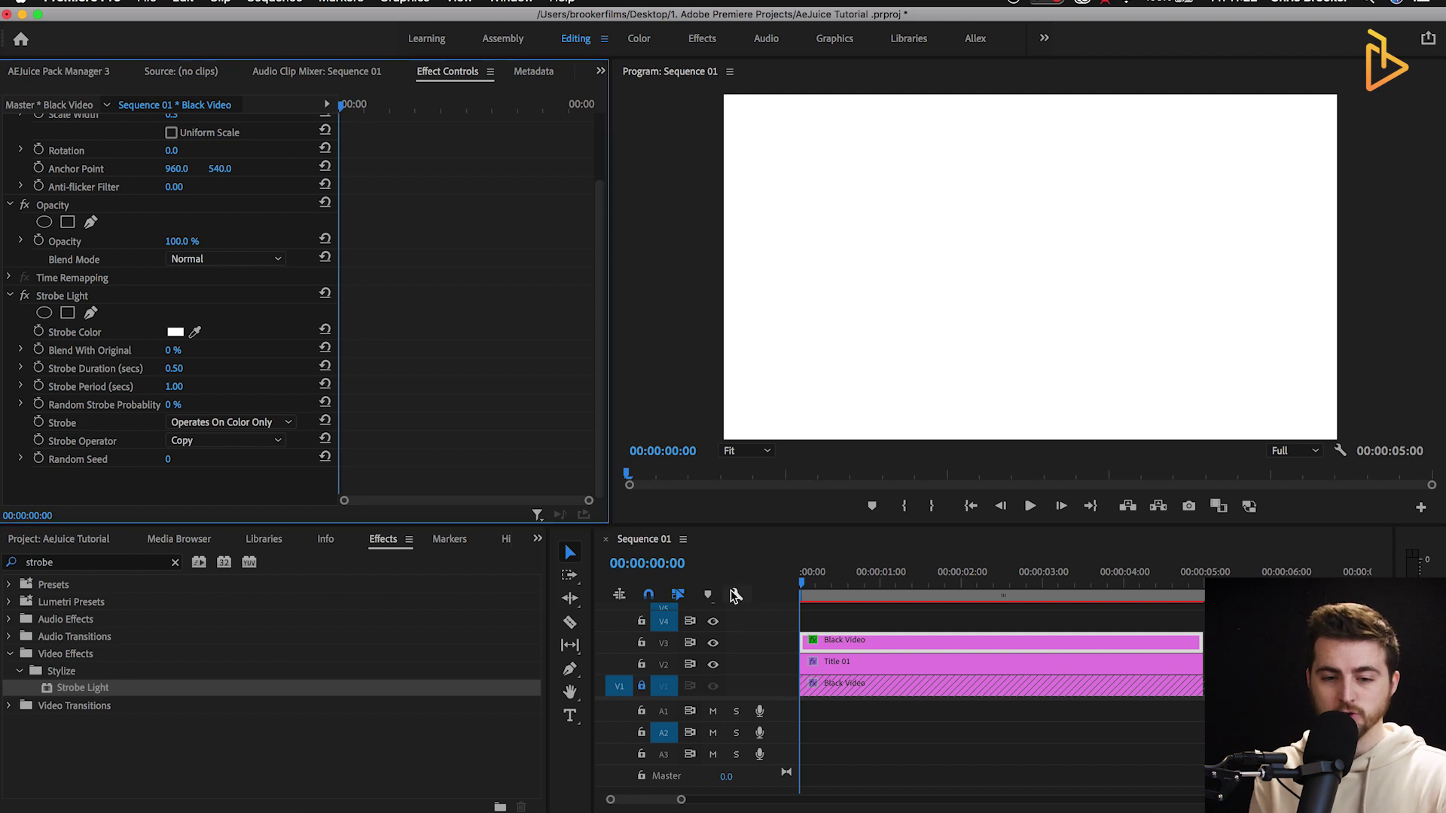
left_click(117, 377)
key("space")
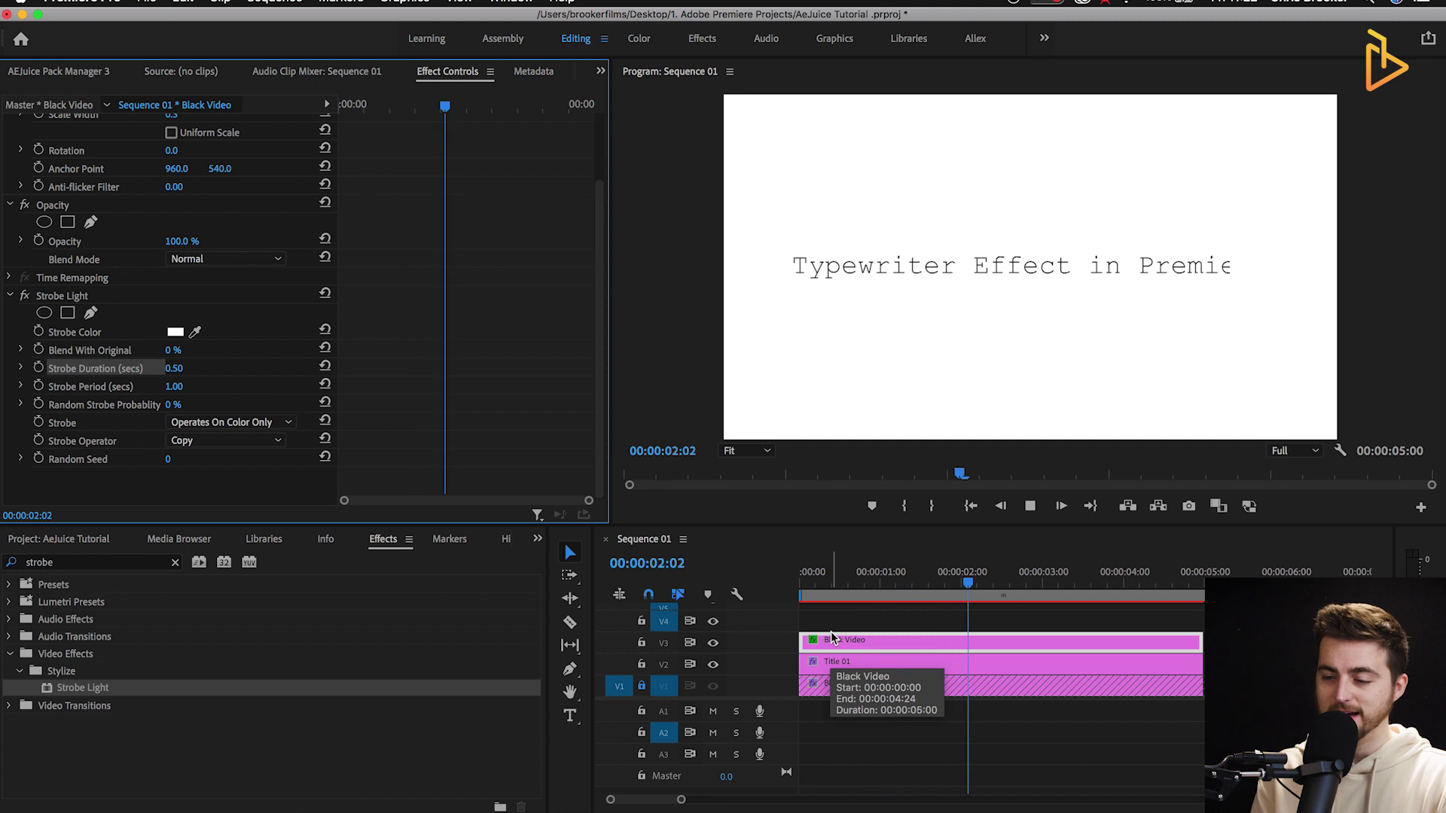
key("space")
Try a Strobe Duration of 0.4 seconds on the cursor bar and play the sequence from the start.
left_click(176, 367)
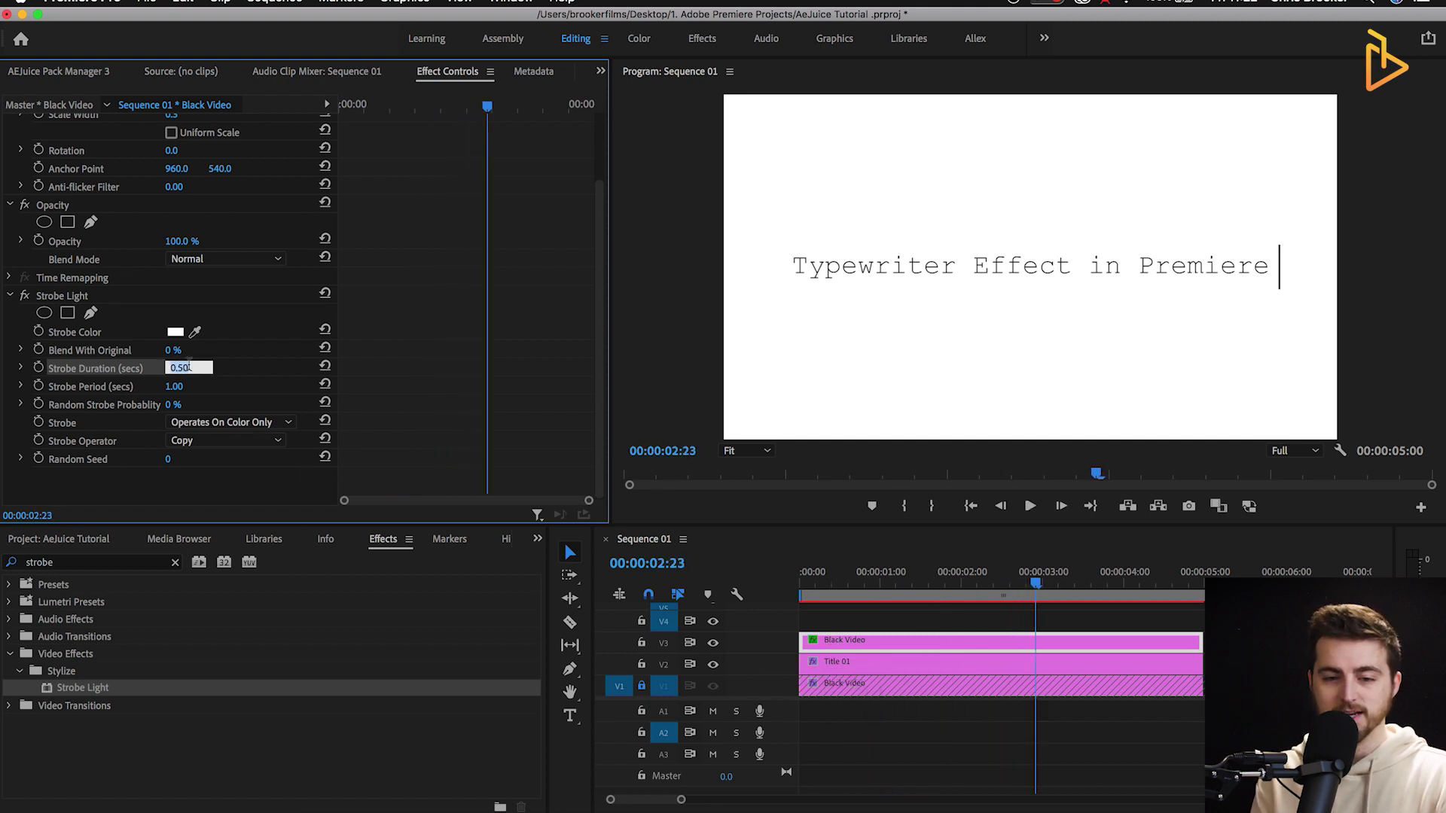
type("0.4")
key("Return")
left_click_drag(425, 106, 243, 114)
key("space")
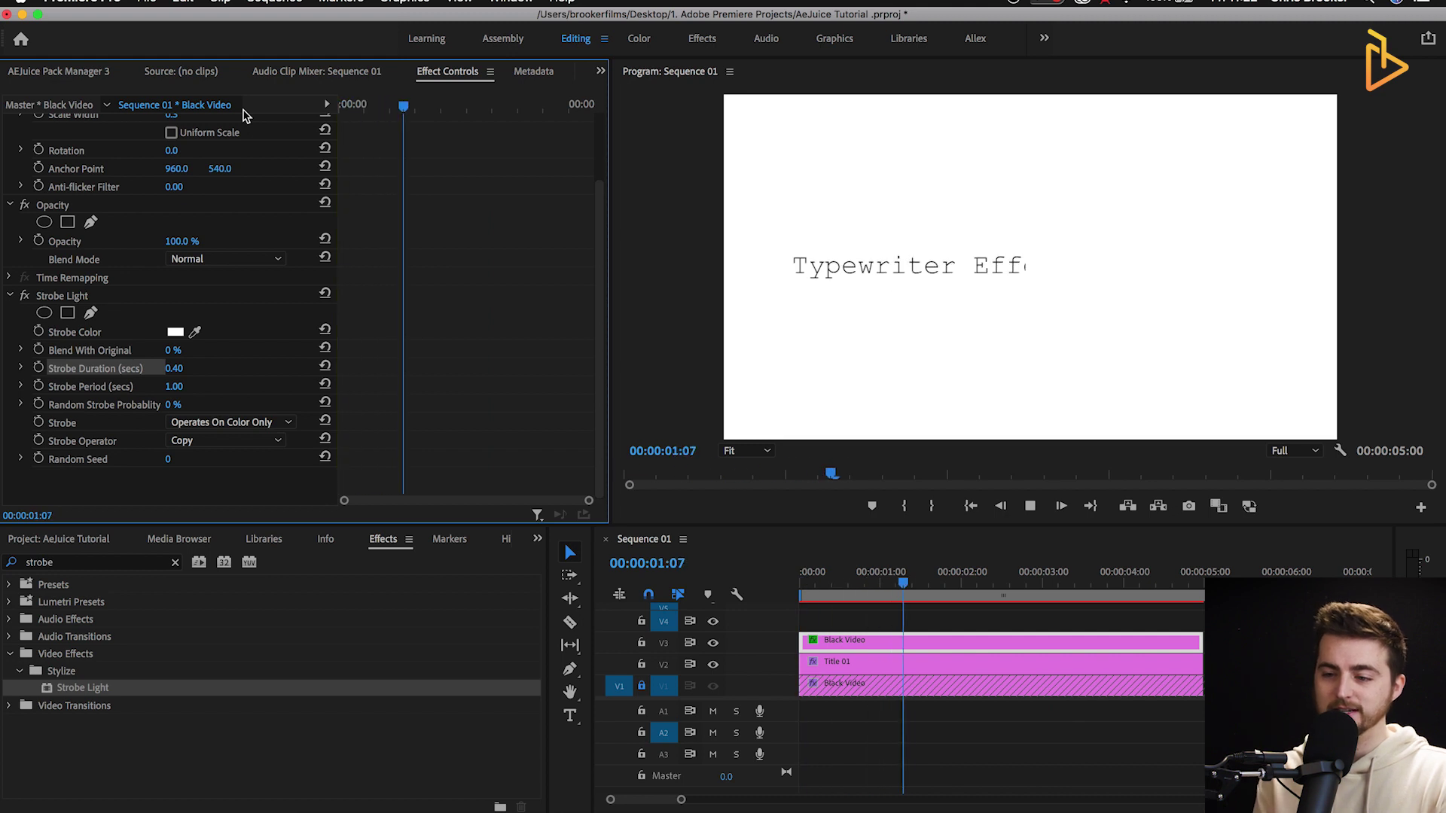
key("space")
Set the Strobe Light's Strobe Duration to 0.3 seconds and play the sequence from the start.
left_click(180, 368)
type("0.3")
key("Return")
key("Home")
key("space")
key("Home")
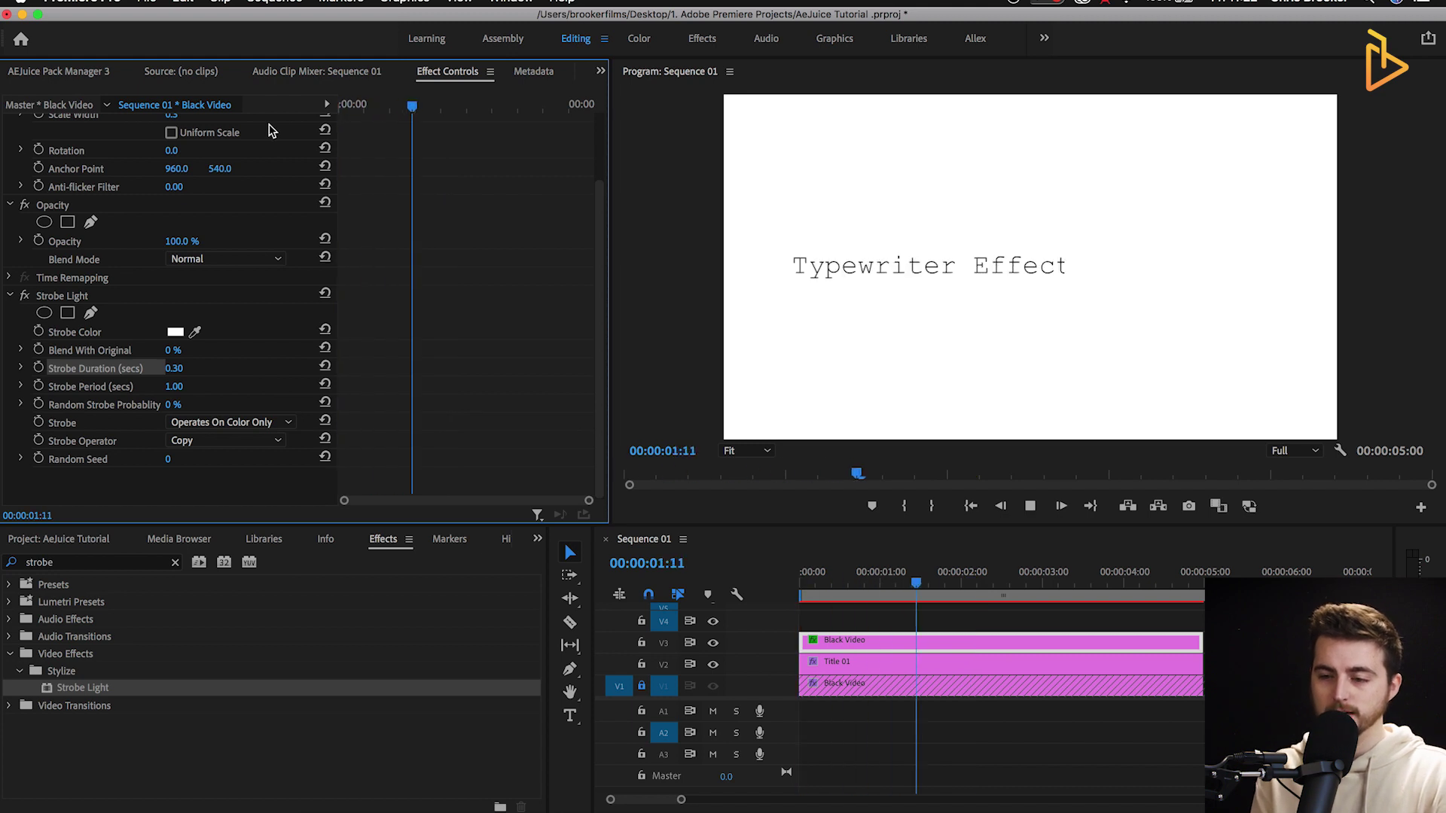
key("space")
Set the Strobe Light's Strobe Period to 0.5 seconds and play the sequence from the start.
left_click(173, 386)
type("0.5")
key("Return")
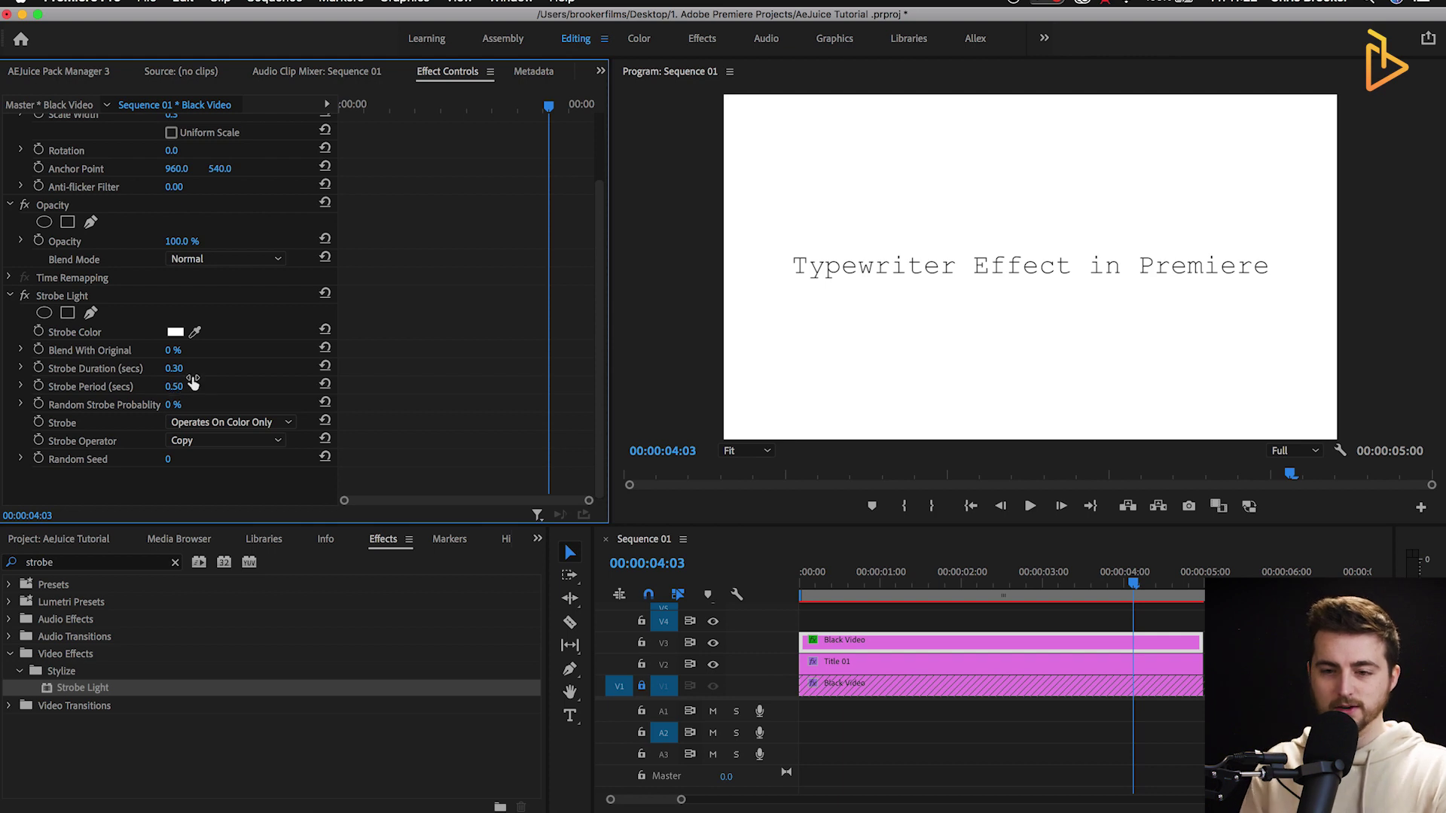
key("Home")
key("space")
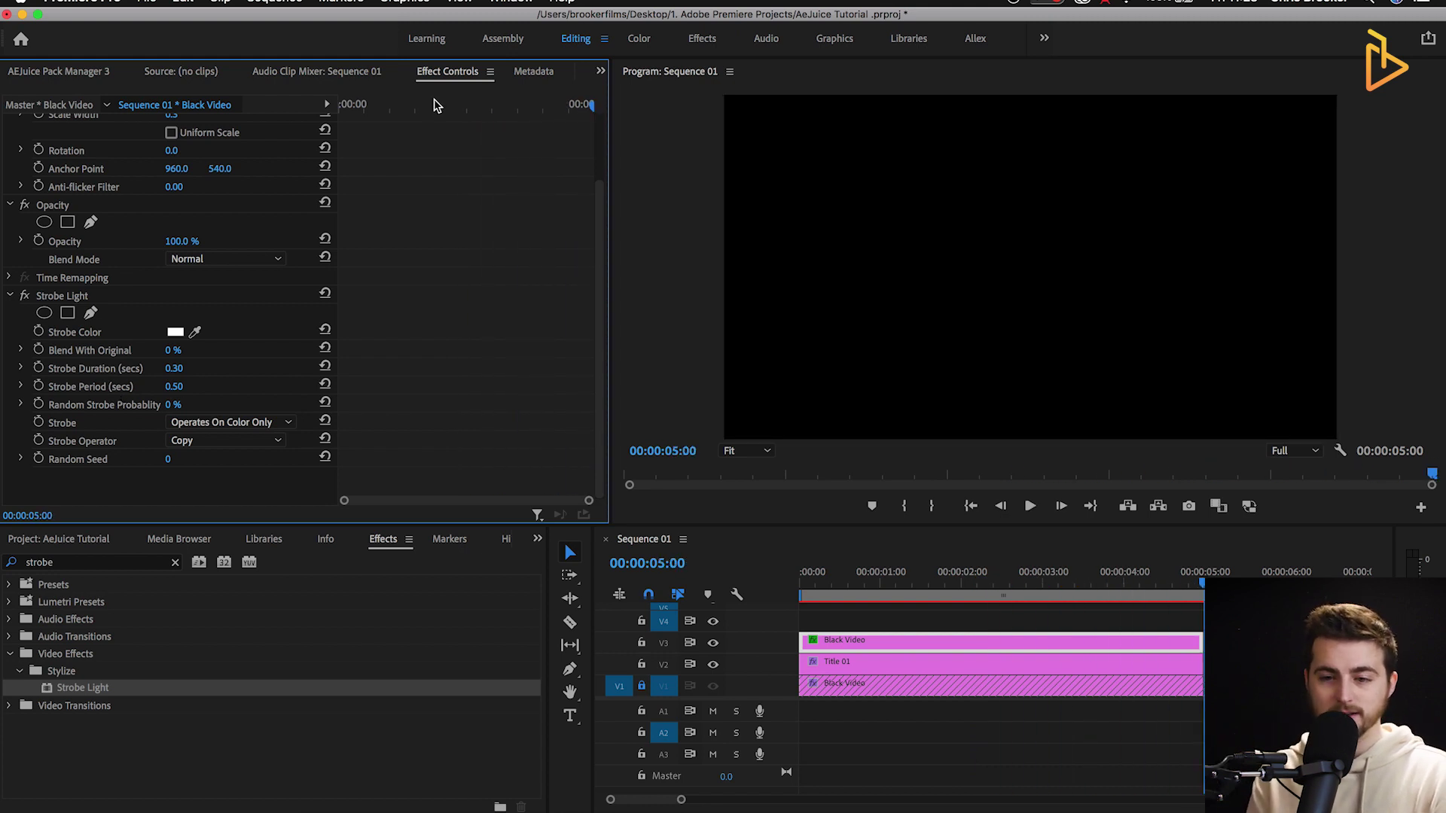
Set the Strobe Light's Random Strobe Probability to 100% and play the sequence from the start.
key("space")
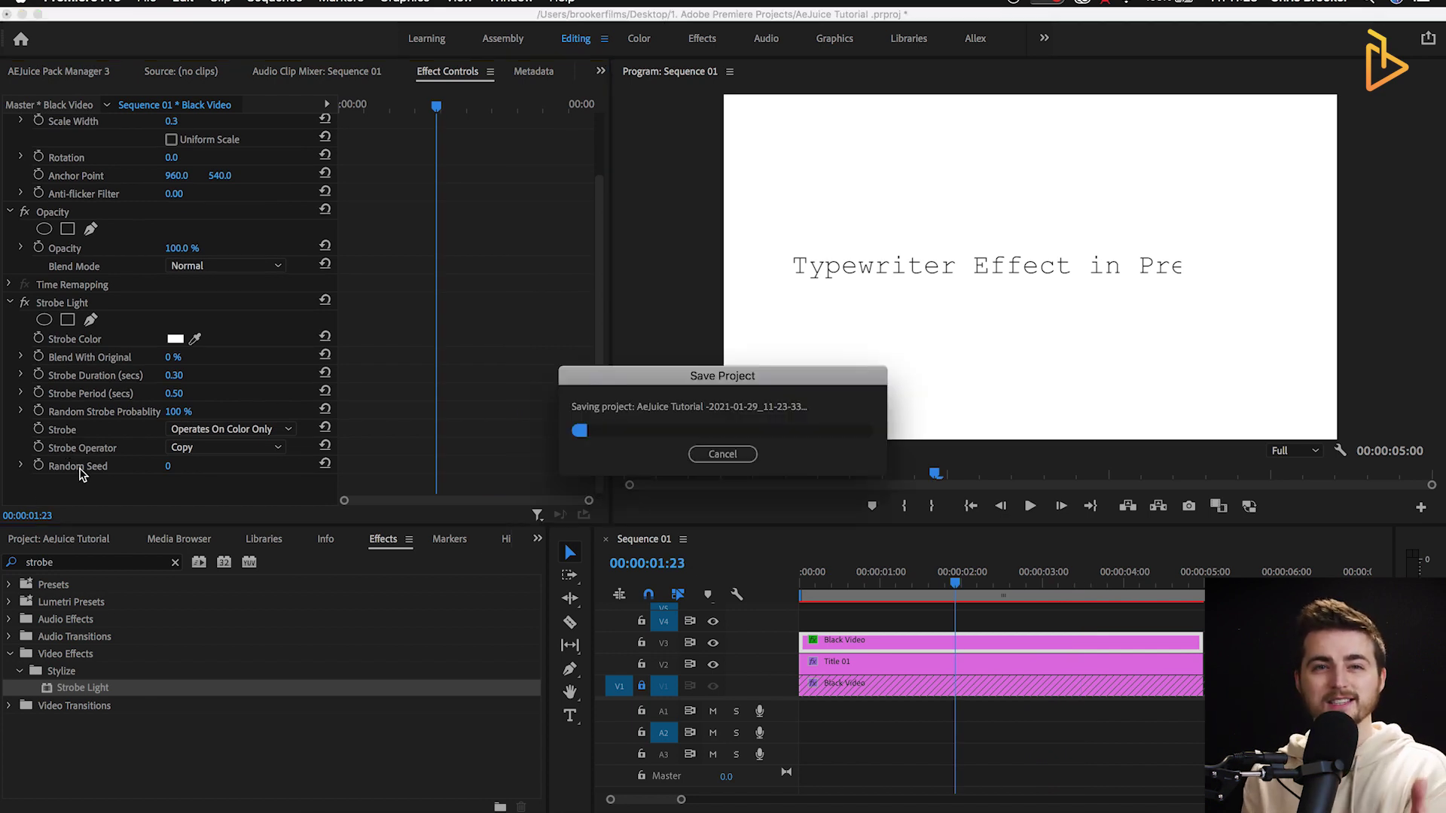
left_click_drag(418, 105, 129, 122)
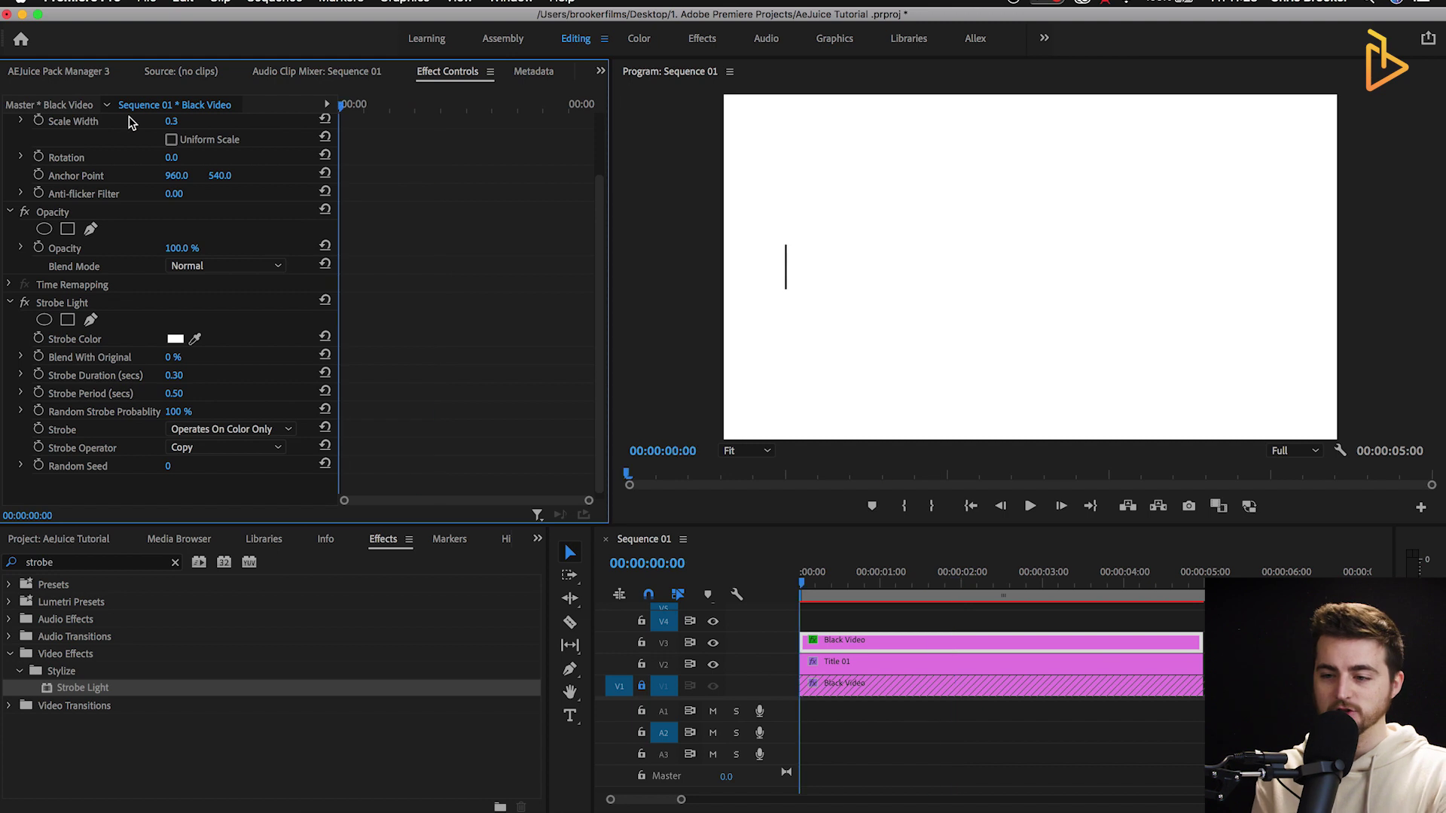
key("space")
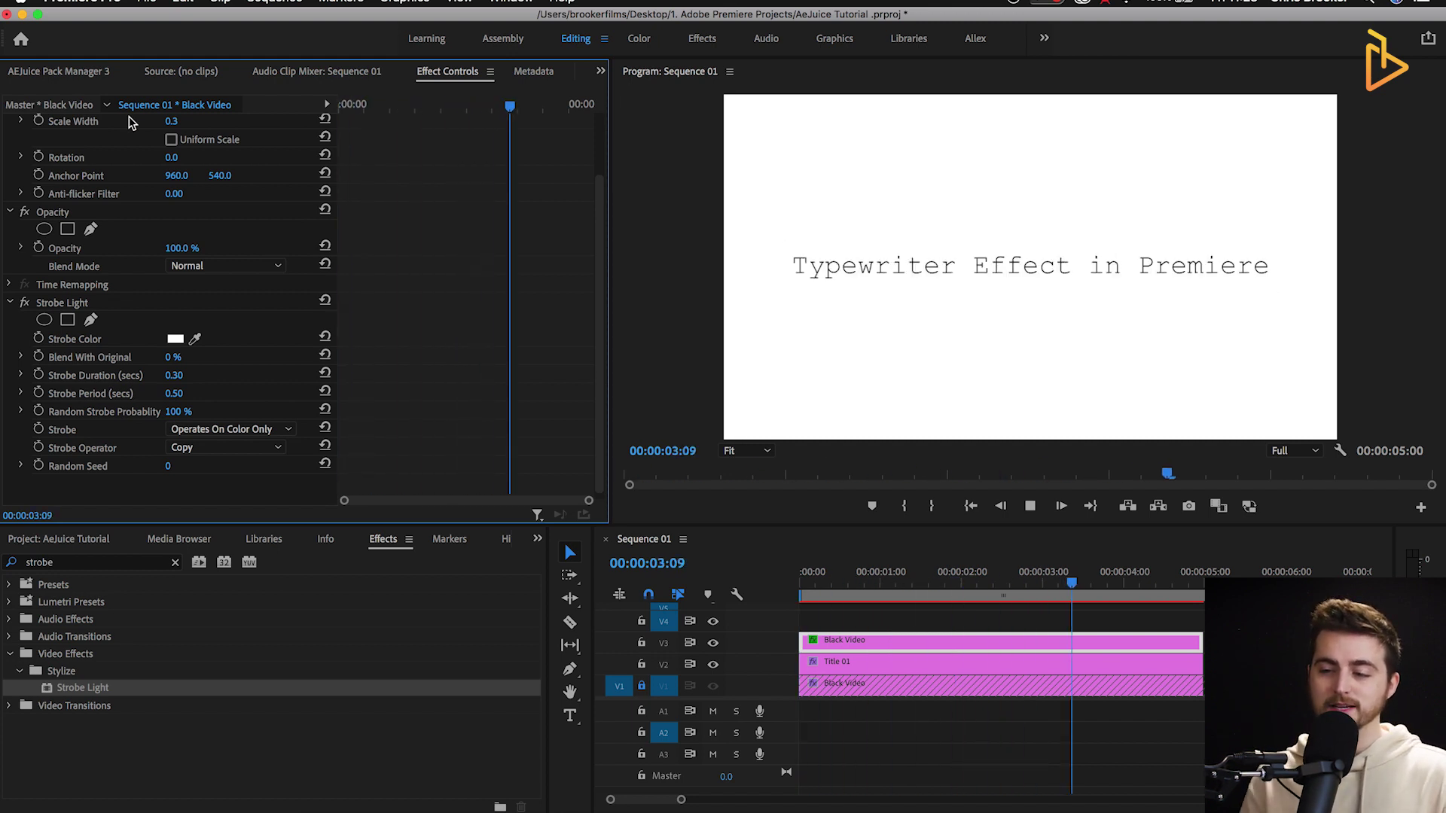
key("space")
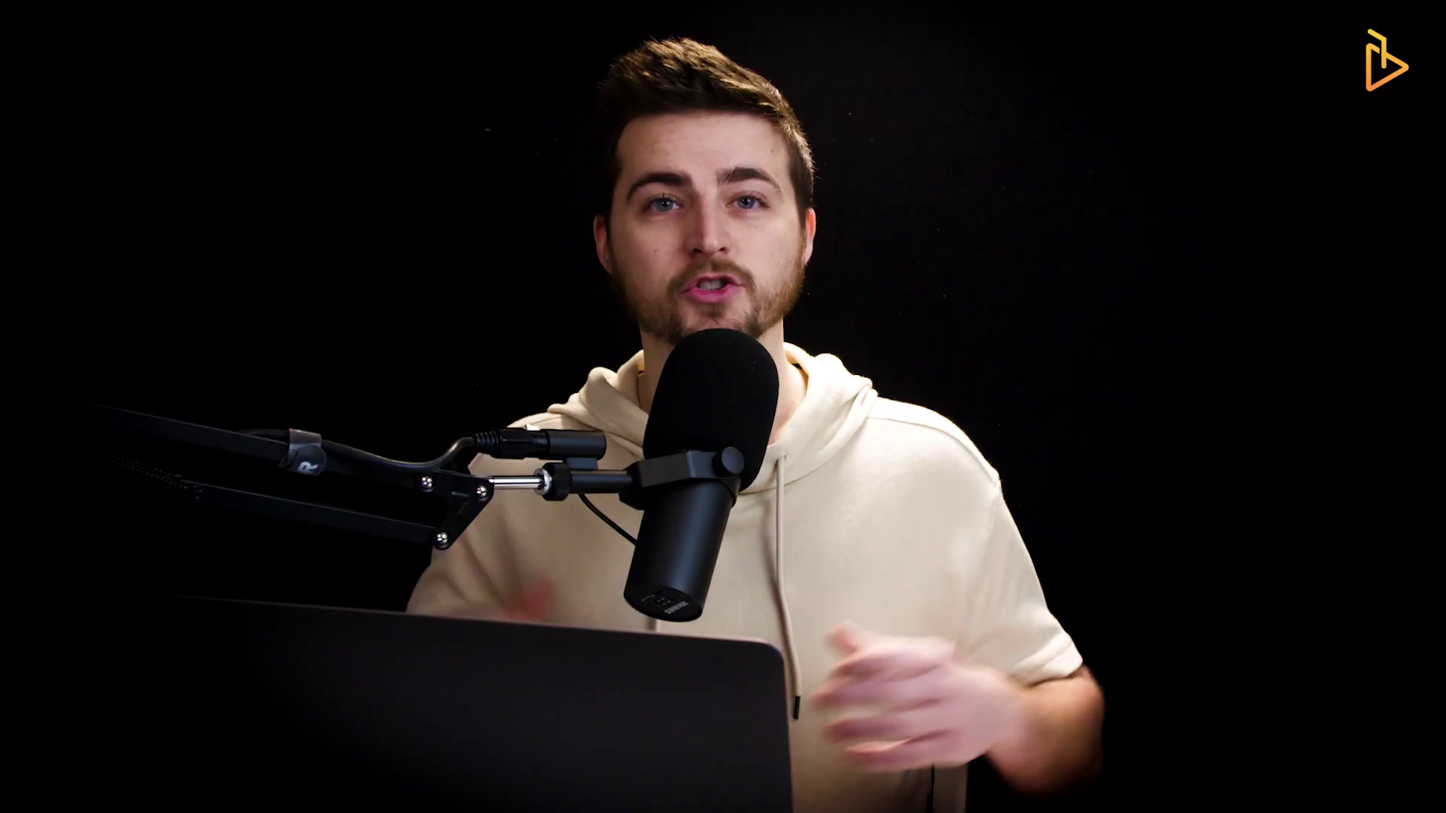